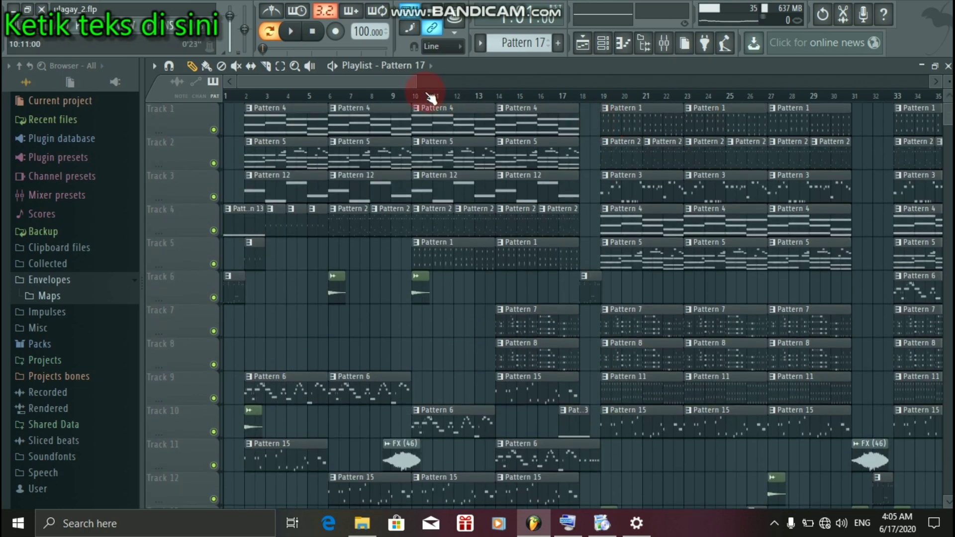
pyautogui.moveTo(416, 82)
pyautogui.mouseDown()
pyautogui.moveTo(364, 83)
pyautogui.moveTo(416, 83)
pyautogui.mouseUp()
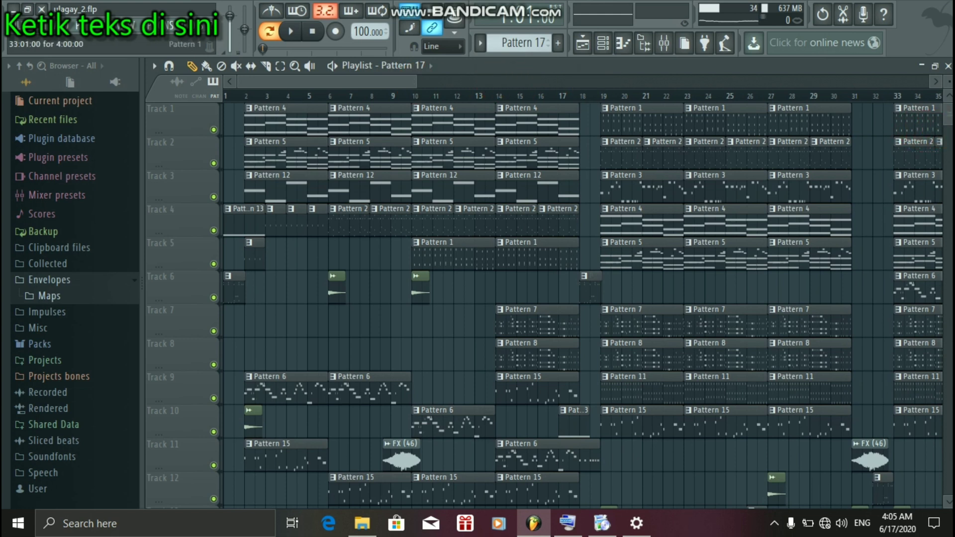
pyautogui.scroll(-5, 922, 130)
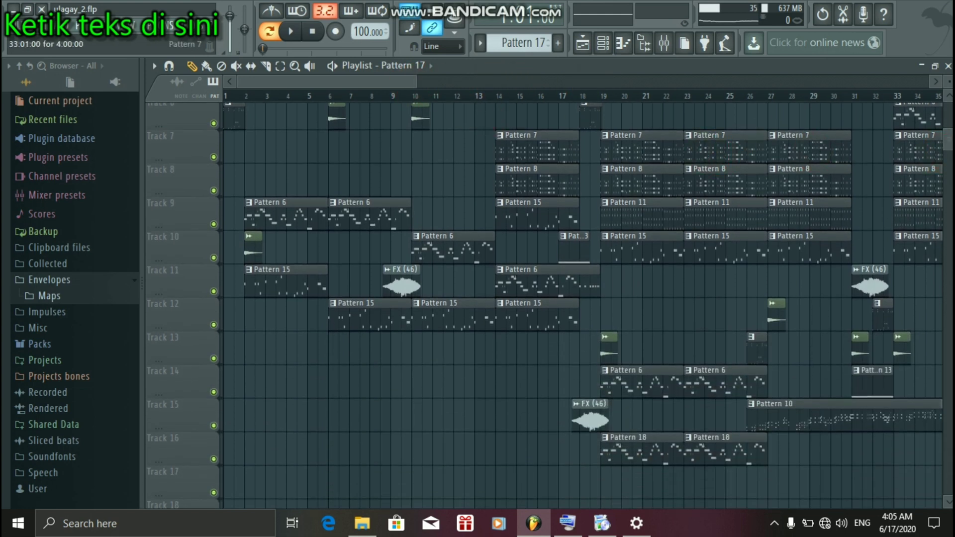
pyautogui.scroll(5, 923, 130)
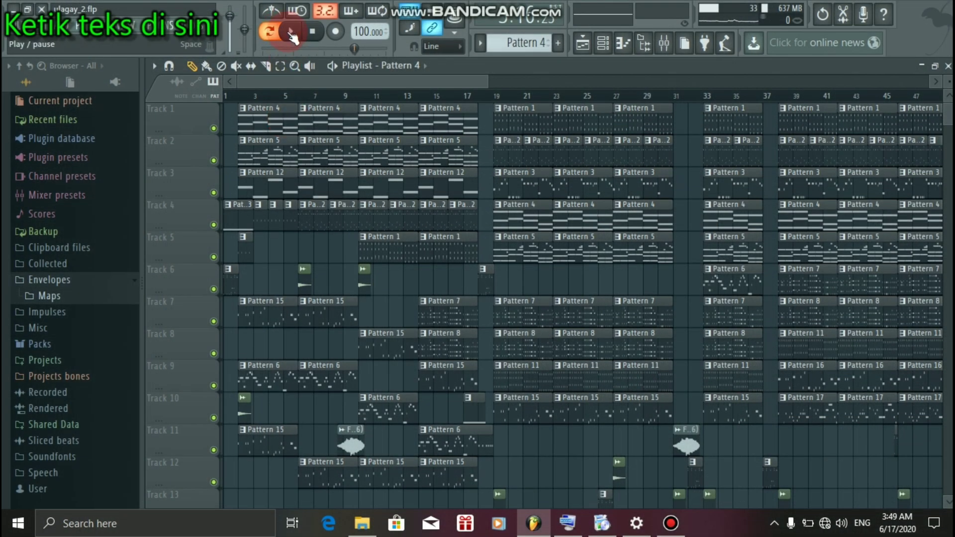
# Step: Play Pattern 4 and view the Purity_4 #3 channel's notes in the piano roll, stopping playback at the end
pyautogui.click(293, 35)
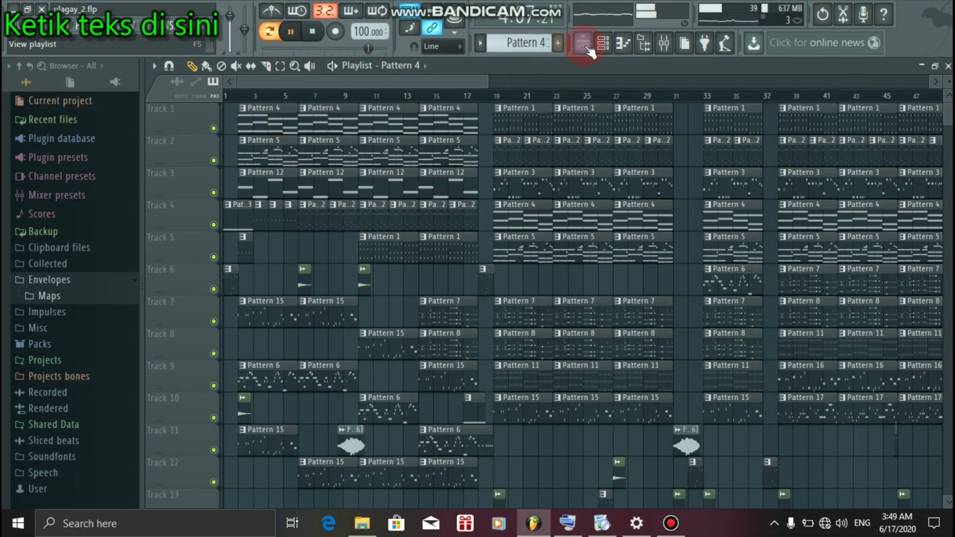
pyautogui.click(606, 44)
pyautogui.click(607, 44)
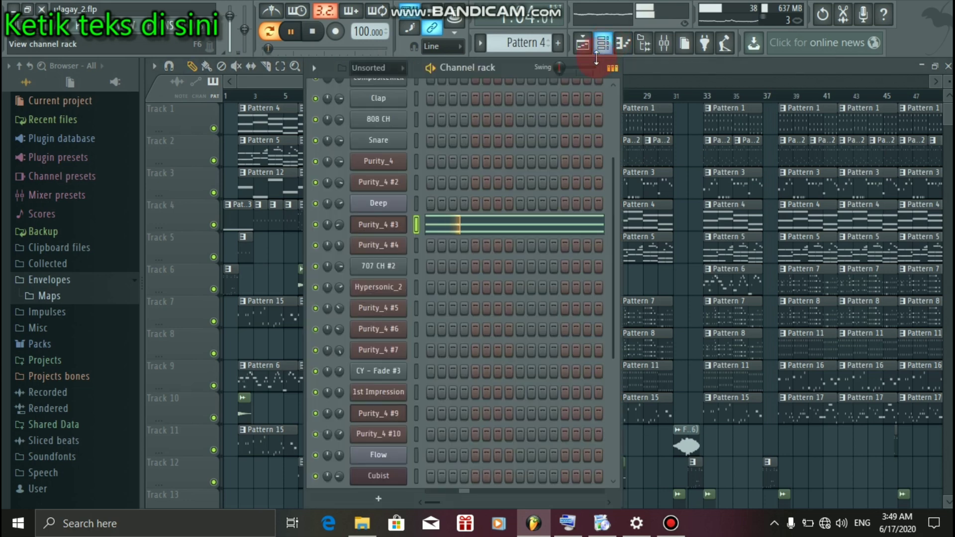
pyautogui.click(481, 224)
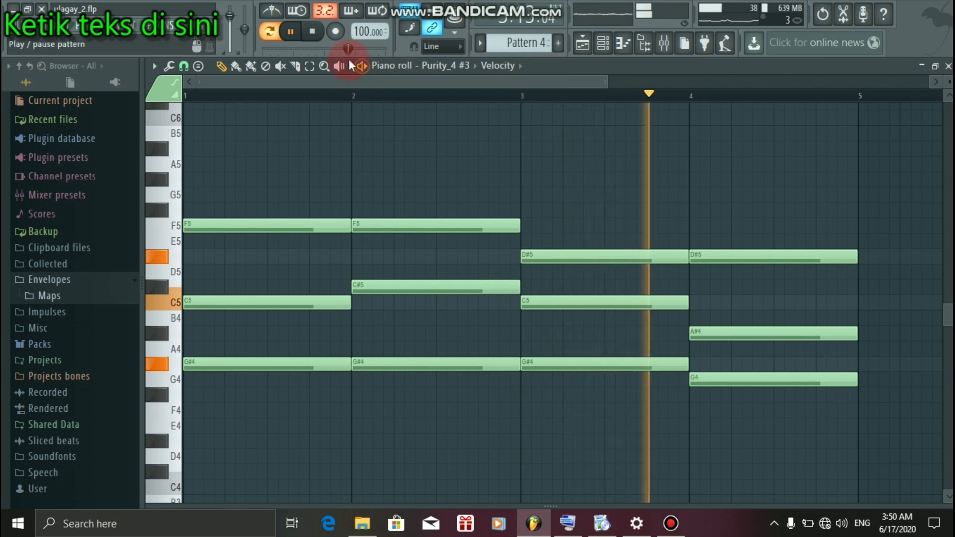
pyautogui.click(291, 35)
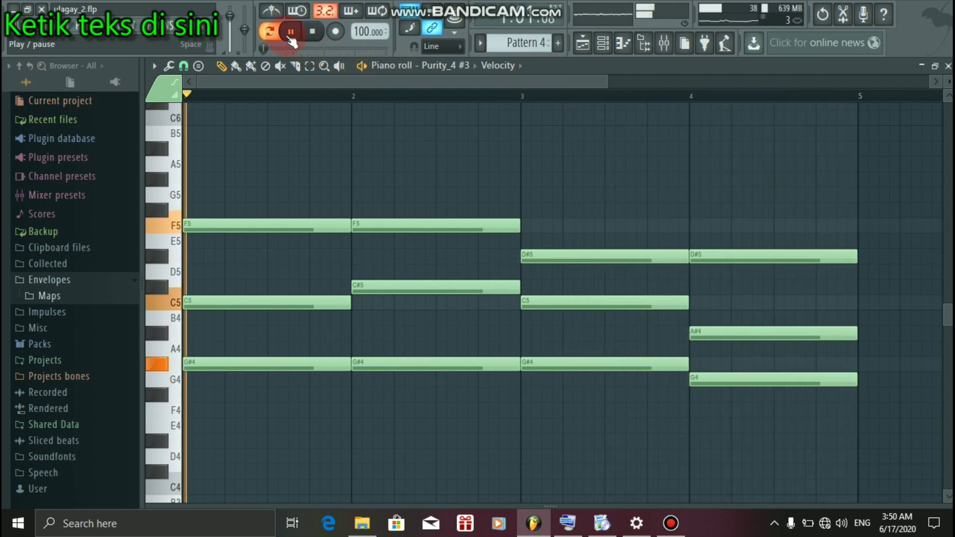
# Step: Check the preset loaded in the Purity_4 #3 channel's instrument, collapse its window and return to the playlist
pyautogui.click(599, 48)
pyautogui.click(413, 219)
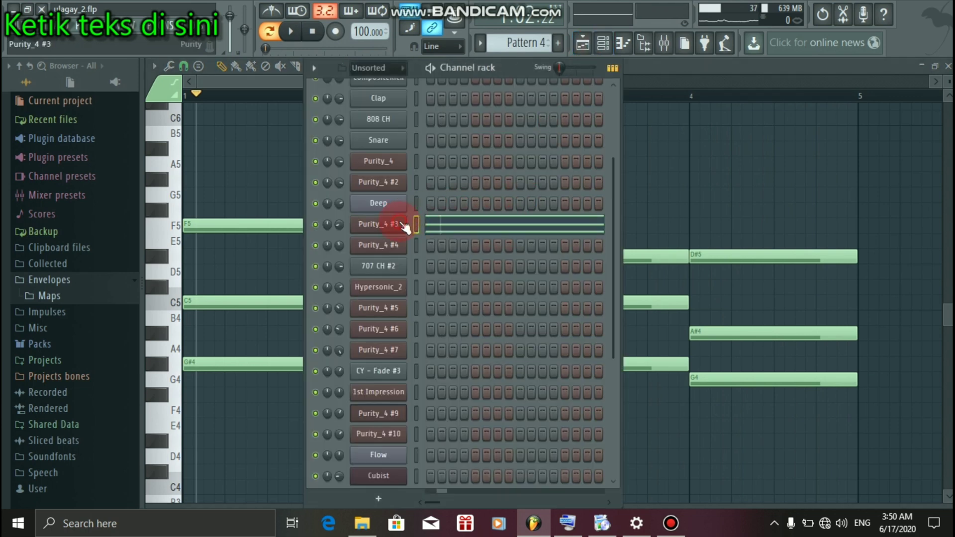
pyautogui.click(404, 226)
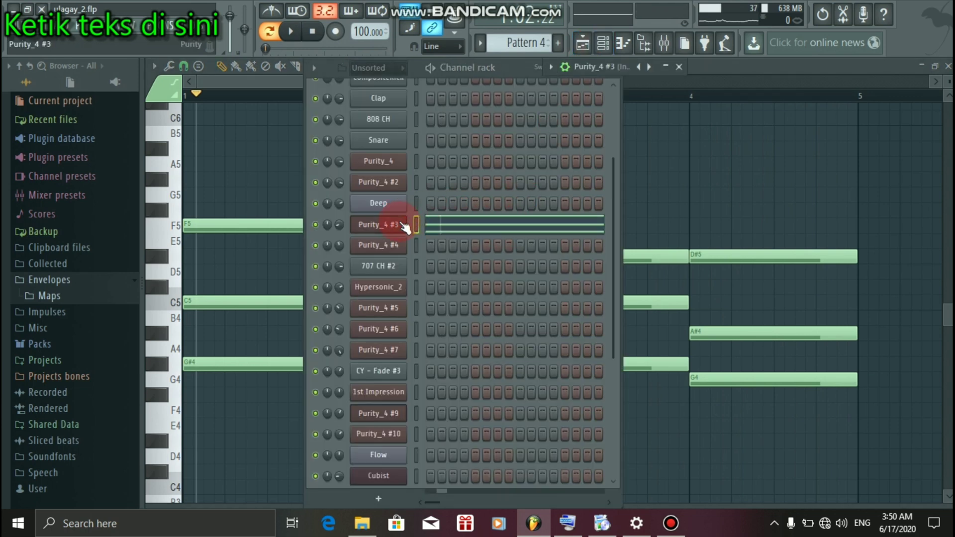
pyautogui.click(665, 66)
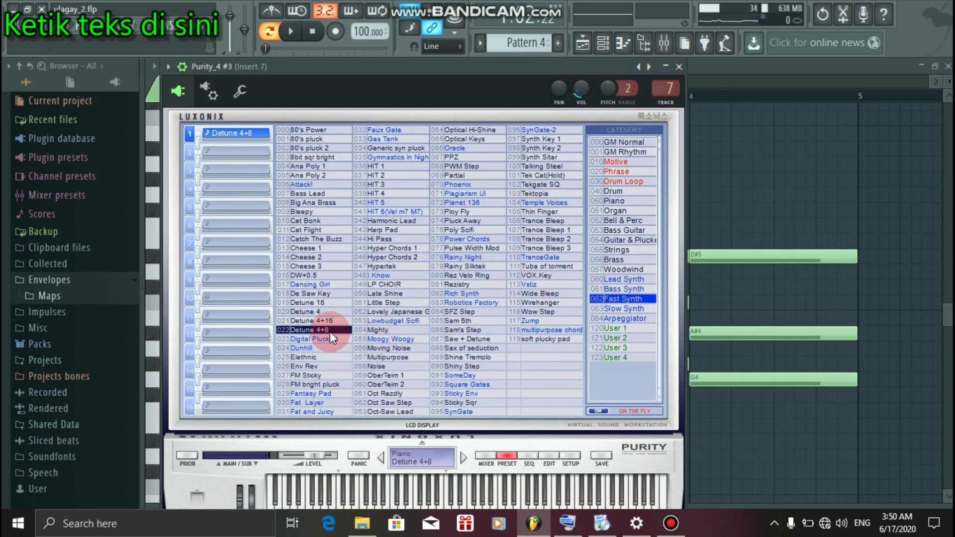
pyautogui.click(665, 68)
pyautogui.click(581, 44)
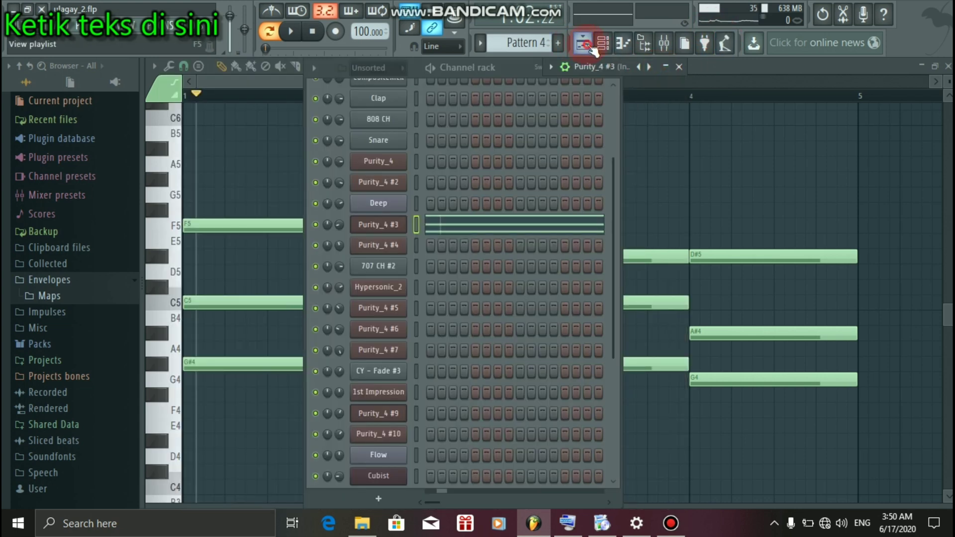
pyautogui.click(603, 45)
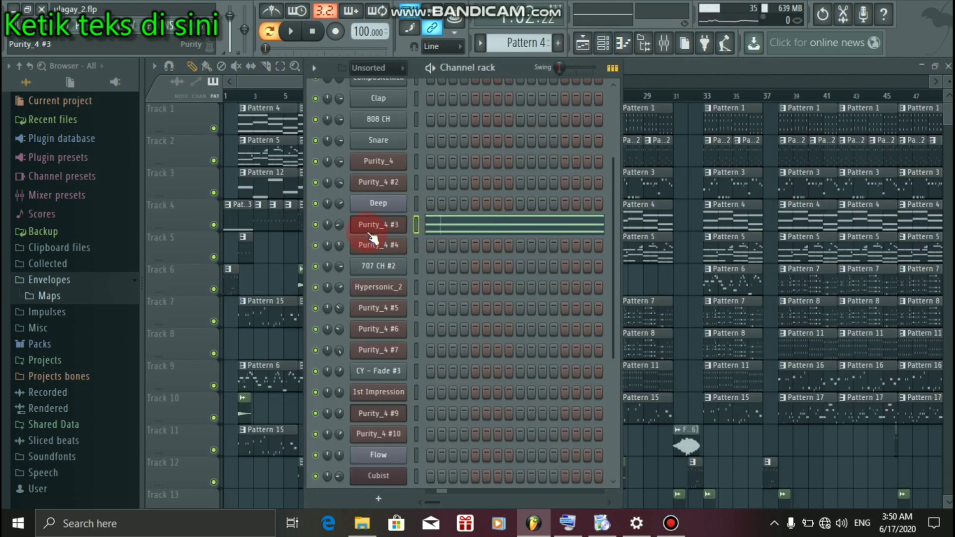
pyautogui.click(273, 114)
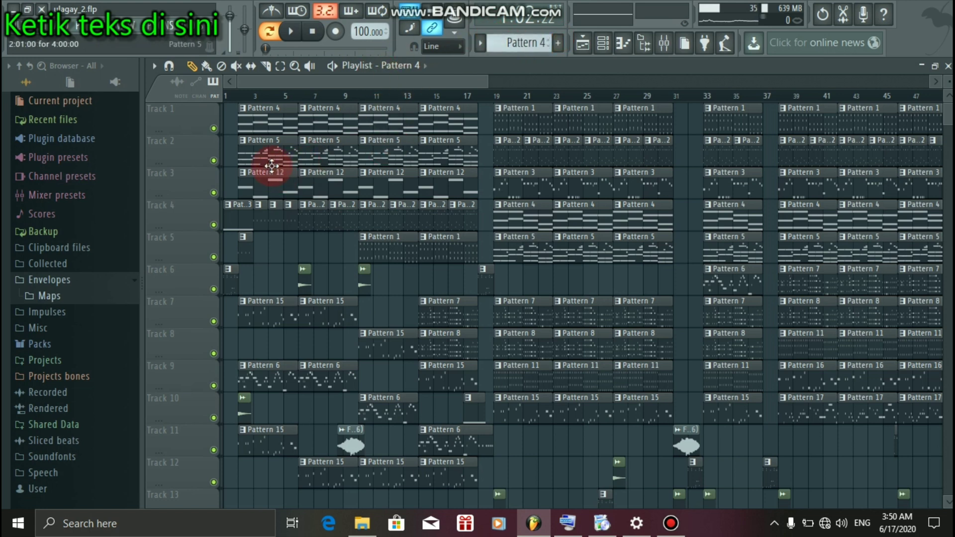
# Step: Play Pattern 5 from the playlist and view the Hypersonic_2 channel's notes in the piano roll
pyautogui.click(267, 139)
pyautogui.click(296, 36)
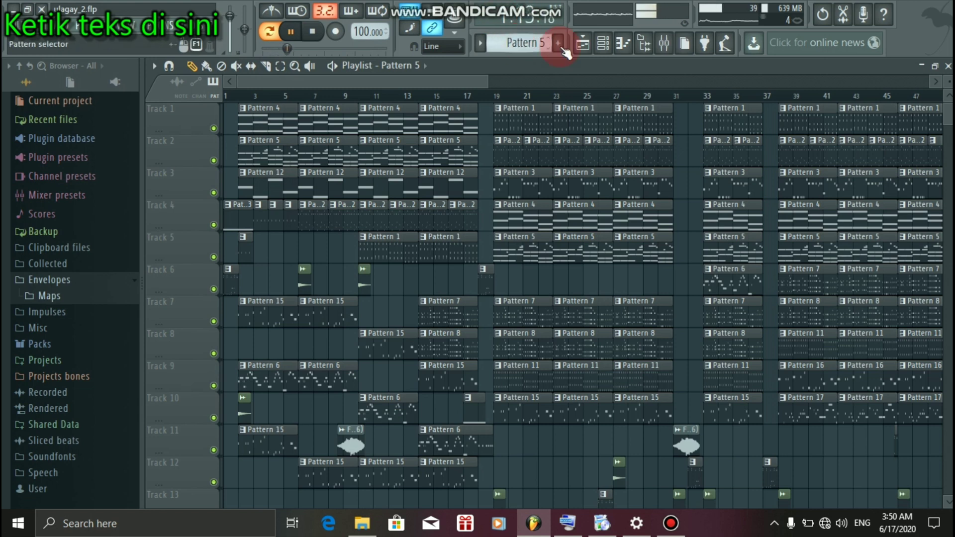
pyautogui.click(603, 45)
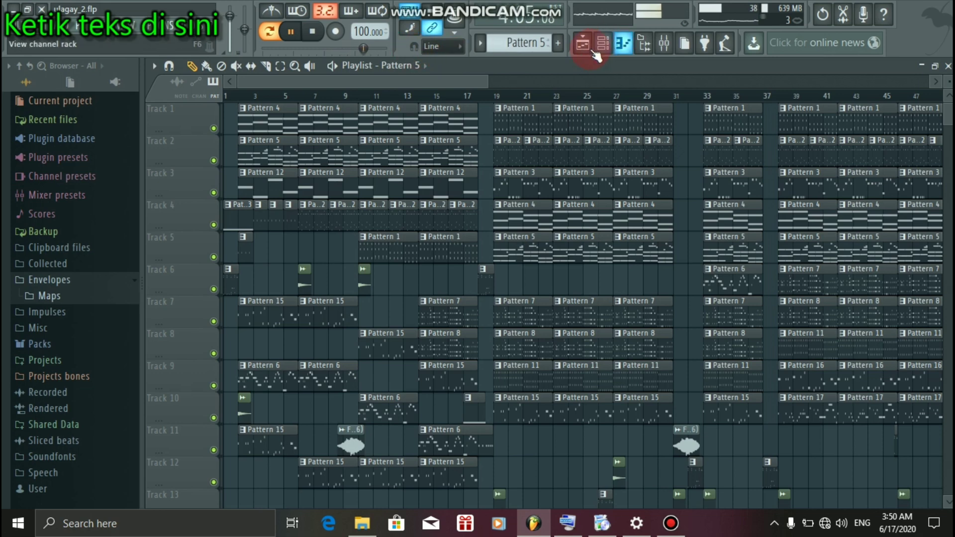
pyautogui.click(602, 51)
pyautogui.click(450, 288)
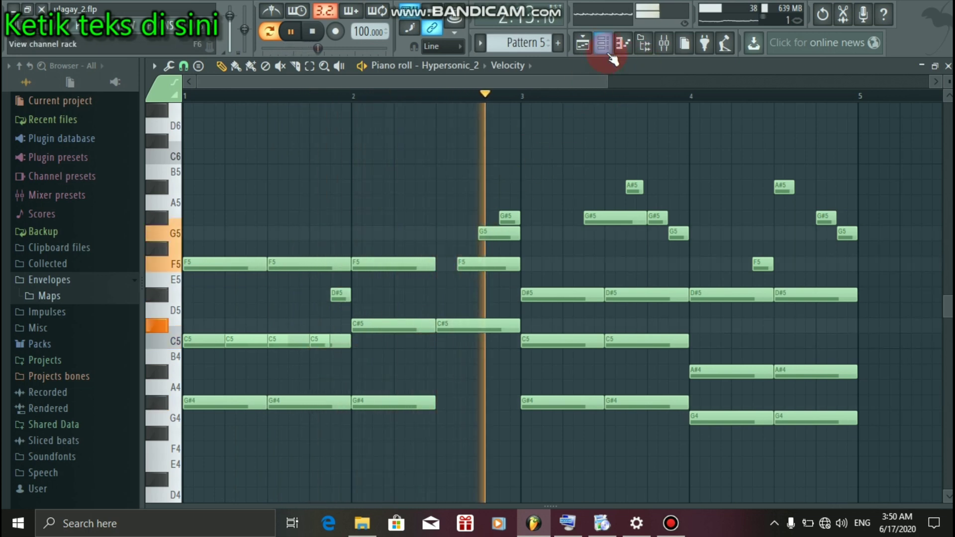
# Step: Check the patch loaded in the Hypersonic_2 instrument, collapse it, and return to the playlist with playback stopped
pyautogui.click(604, 44)
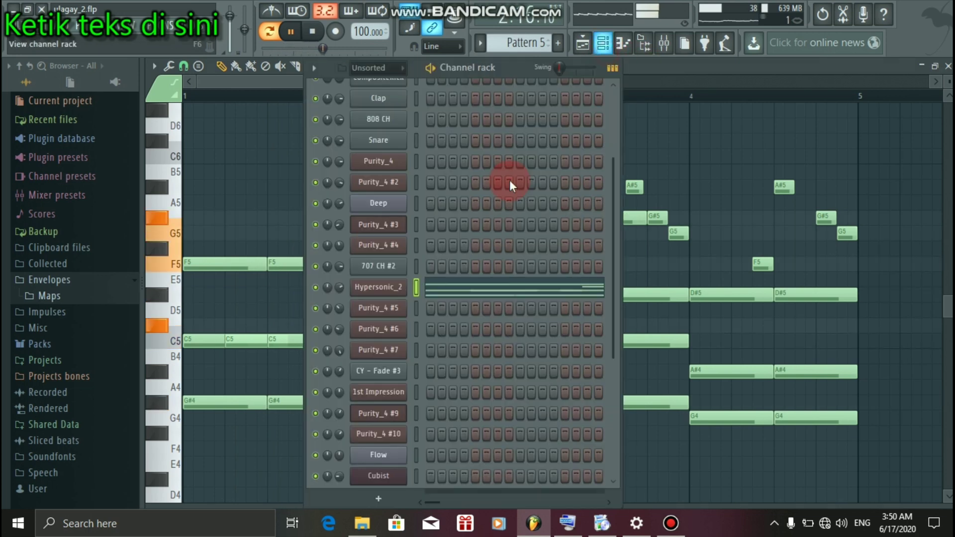
pyautogui.click(389, 296)
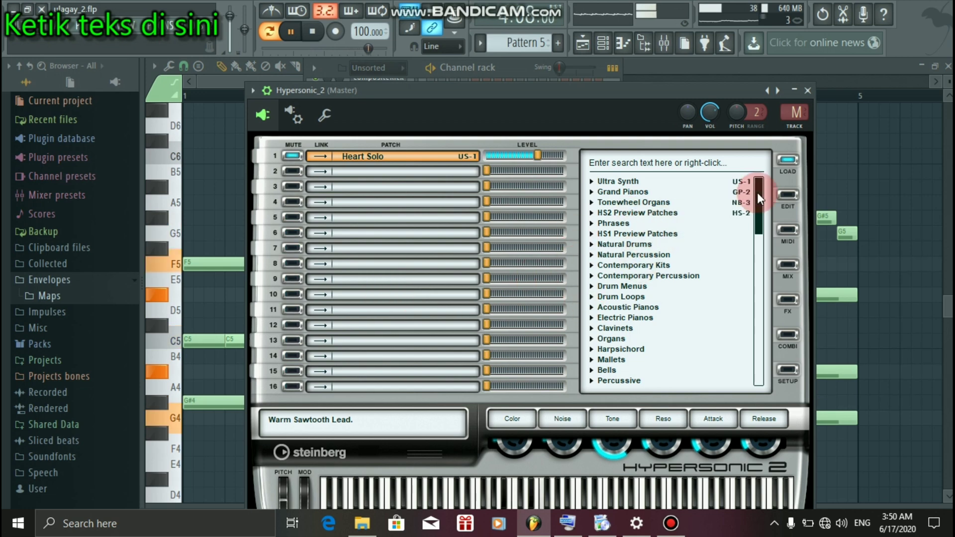
pyautogui.moveTo(763, 195); pyautogui.dragTo(771, 134)
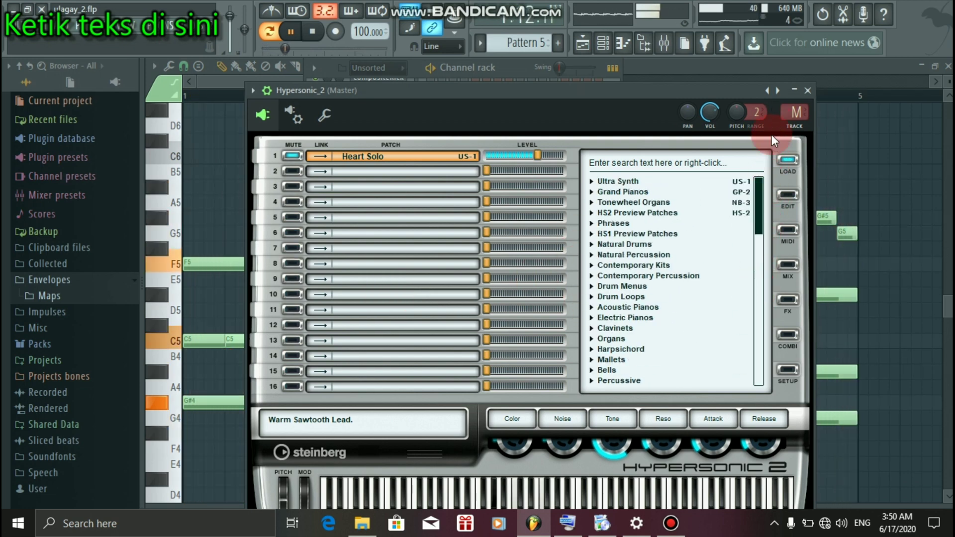
pyautogui.click(794, 91)
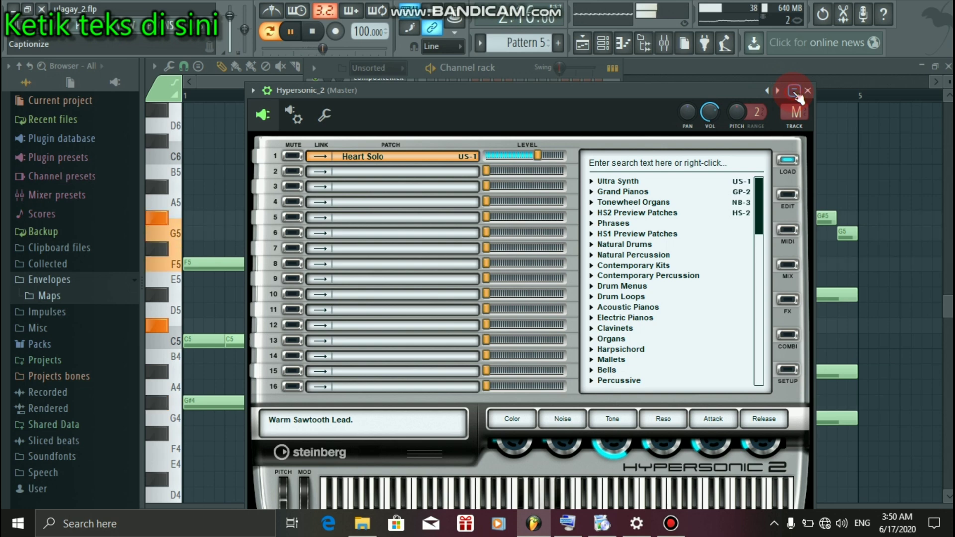
pyautogui.click(794, 91)
pyautogui.click(290, 31)
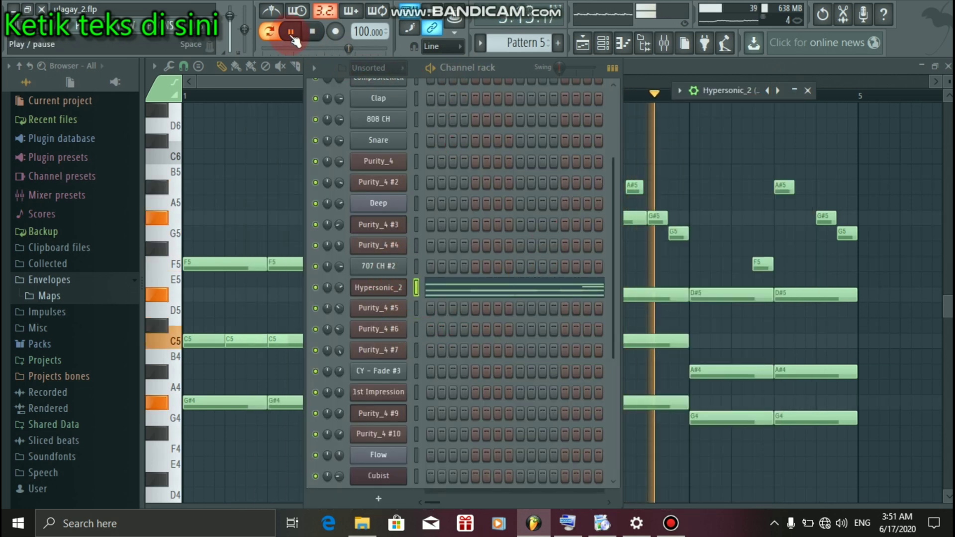
pyautogui.click(585, 43)
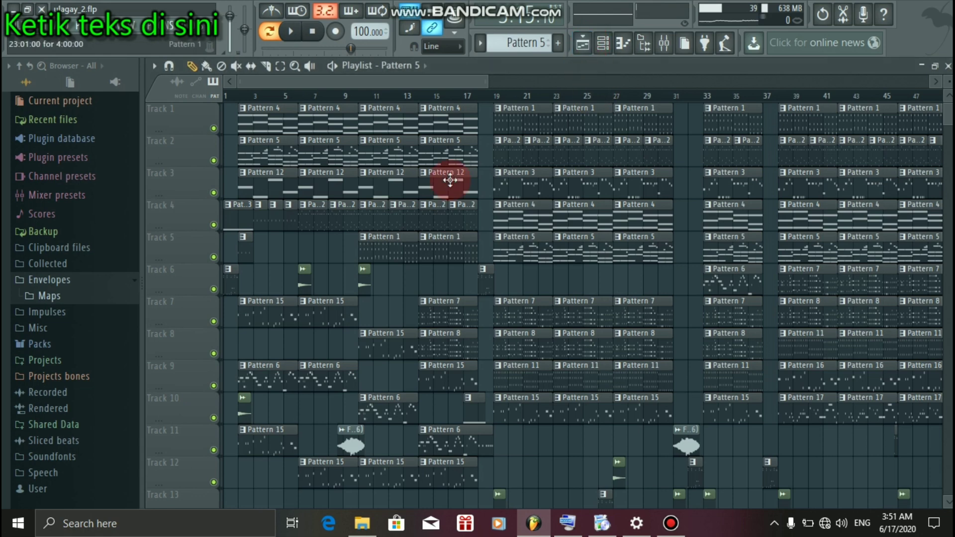
# Step: Play Pattern 12 from the playlist and open the Deep channel's Sytrus instrument from the channel rack
pyautogui.click(286, 195)
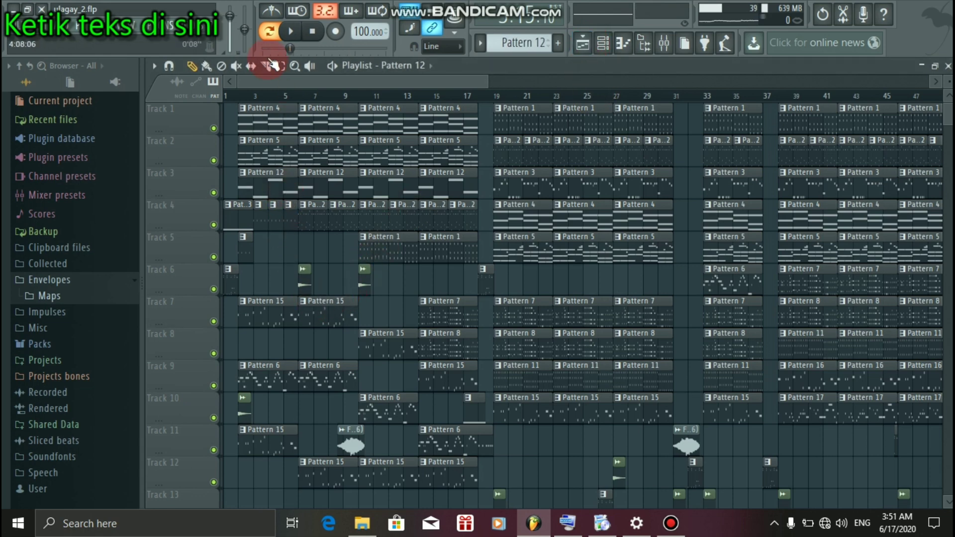
pyautogui.click(291, 31)
pyautogui.click(566, 22)
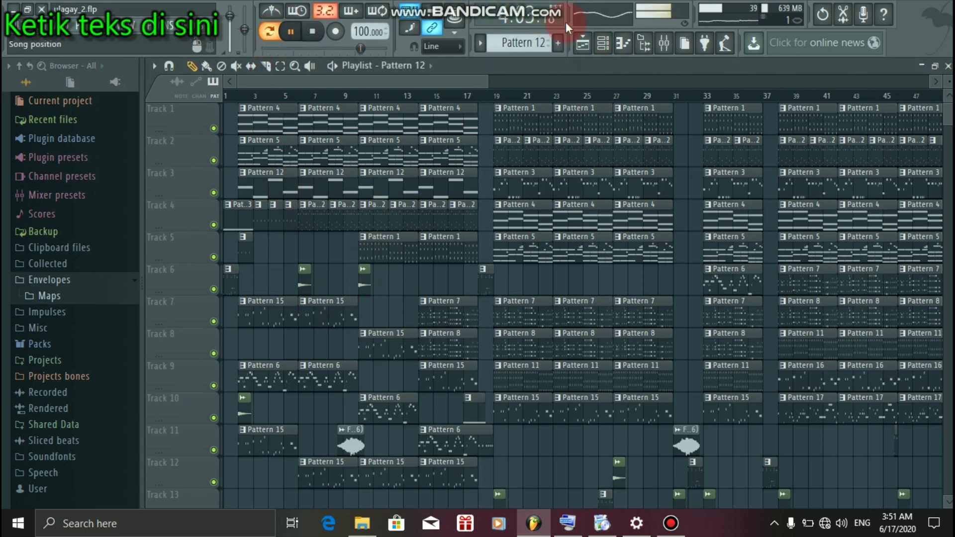
pyautogui.click(603, 44)
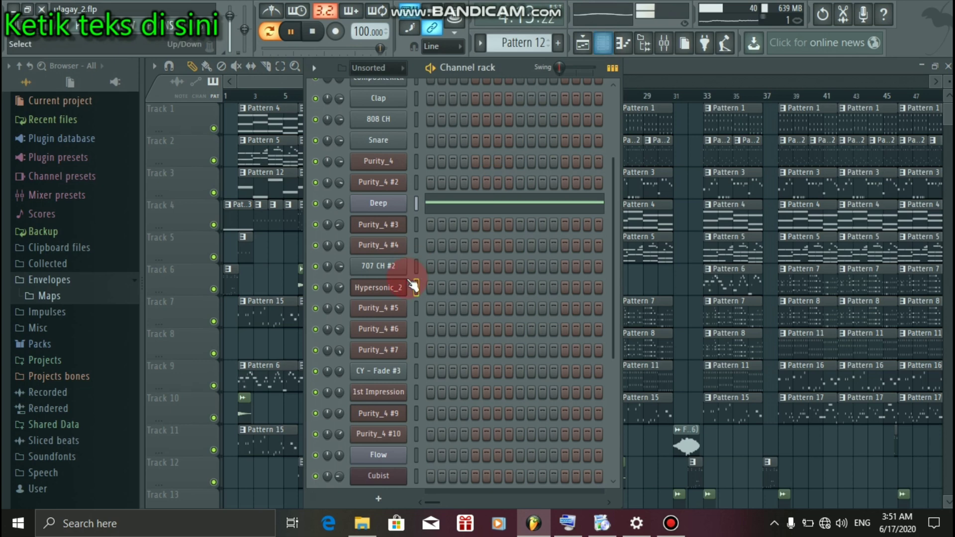
pyautogui.click(391, 205)
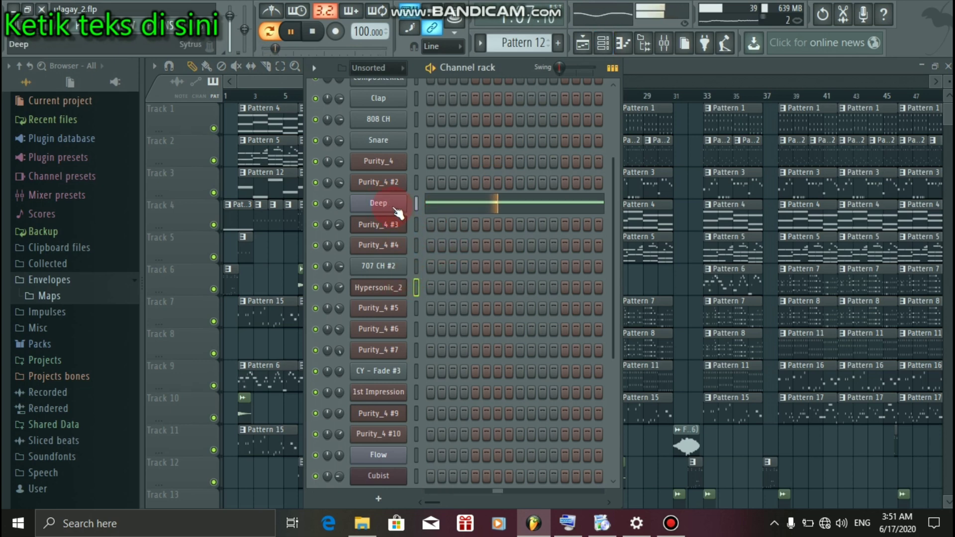
pyautogui.moveTo(530, 217); pyautogui.dragTo(682, 120)
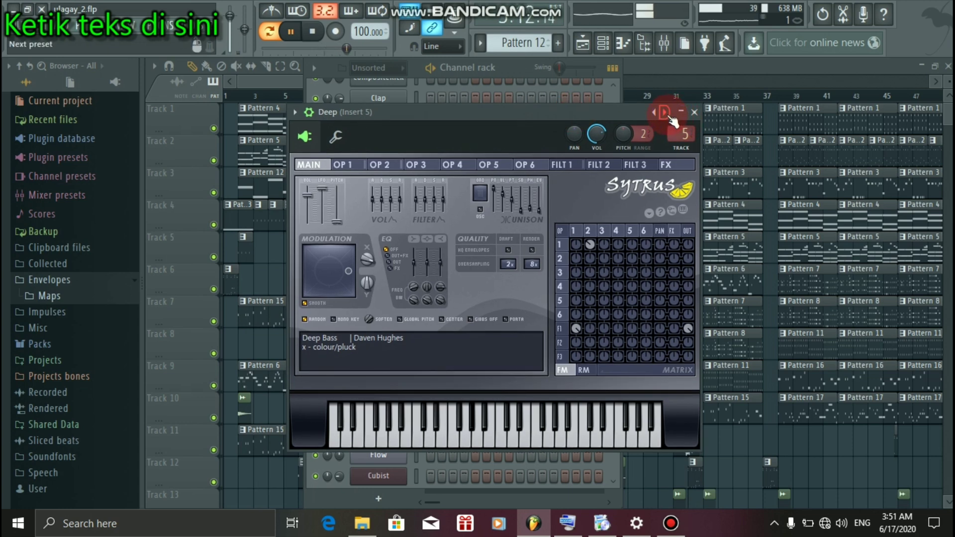
# Step: Show where the Deep preset sits among Sytrus's Bass presets, leave it unchanged and close the instrument
pyautogui.click(669, 117)
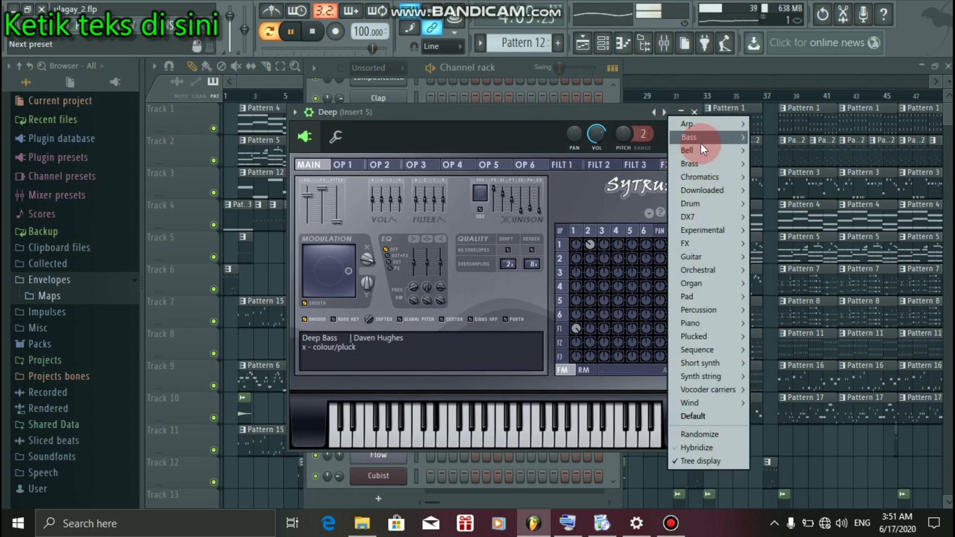
pyautogui.click(700, 144)
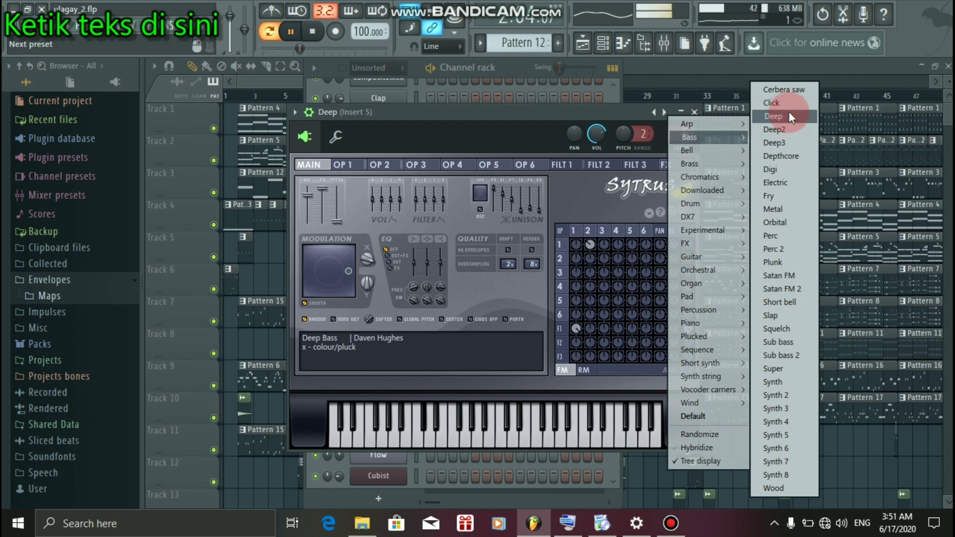
pyautogui.click(708, 131)
pyautogui.click(681, 112)
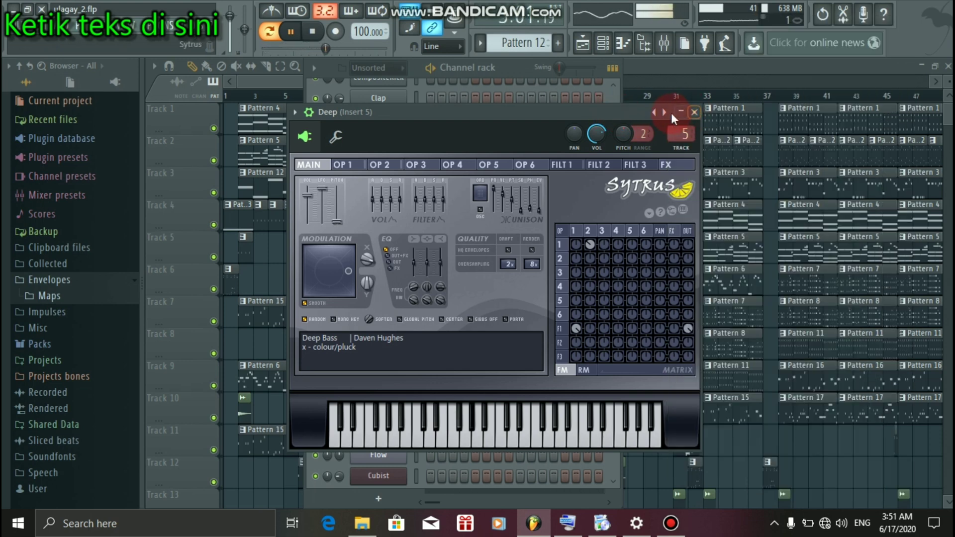
pyautogui.click(694, 112)
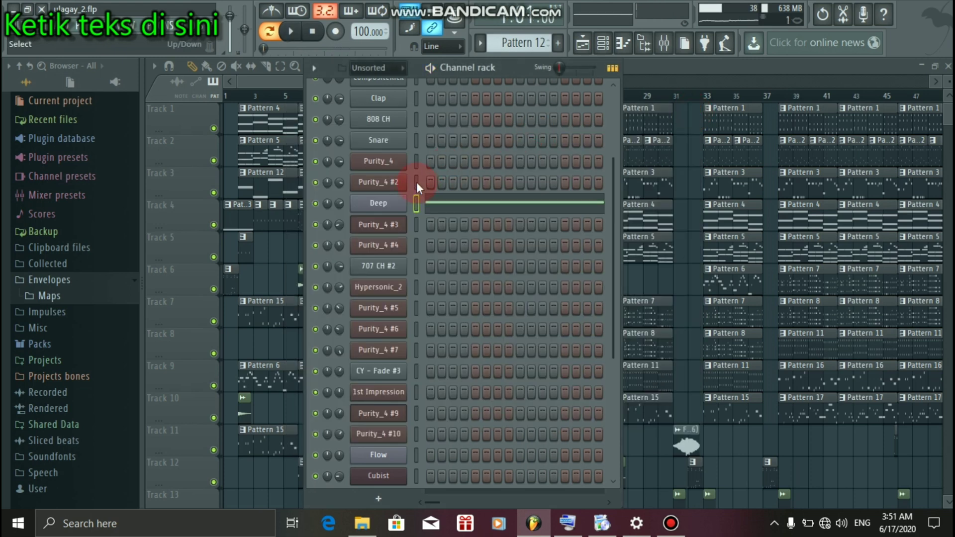
# Step: Play Pattern 13 from the playlist, stop it, and open the Flow channel's Sytrus instrument
pyautogui.click(266, 154)
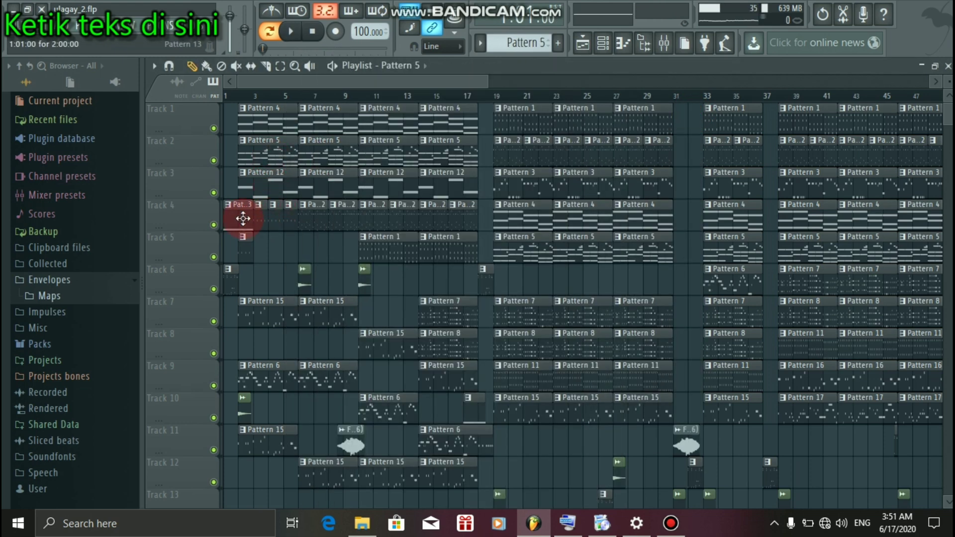
pyautogui.click(292, 35)
pyautogui.click(603, 43)
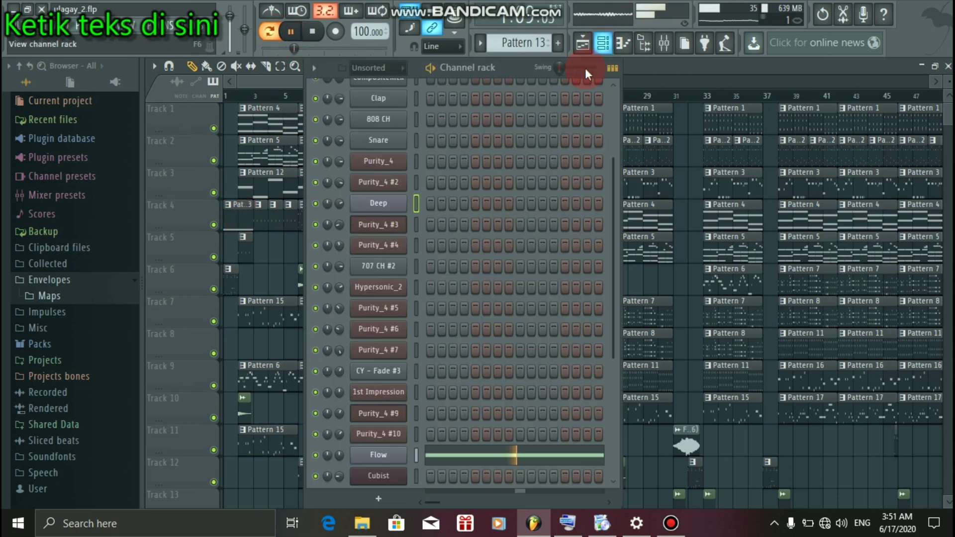
pyautogui.press('space')
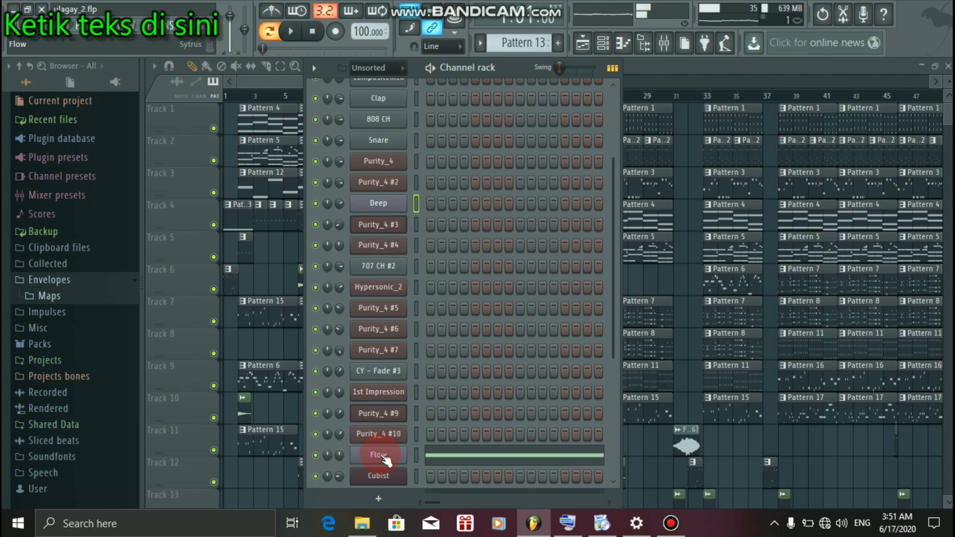
pyautogui.click(379, 455)
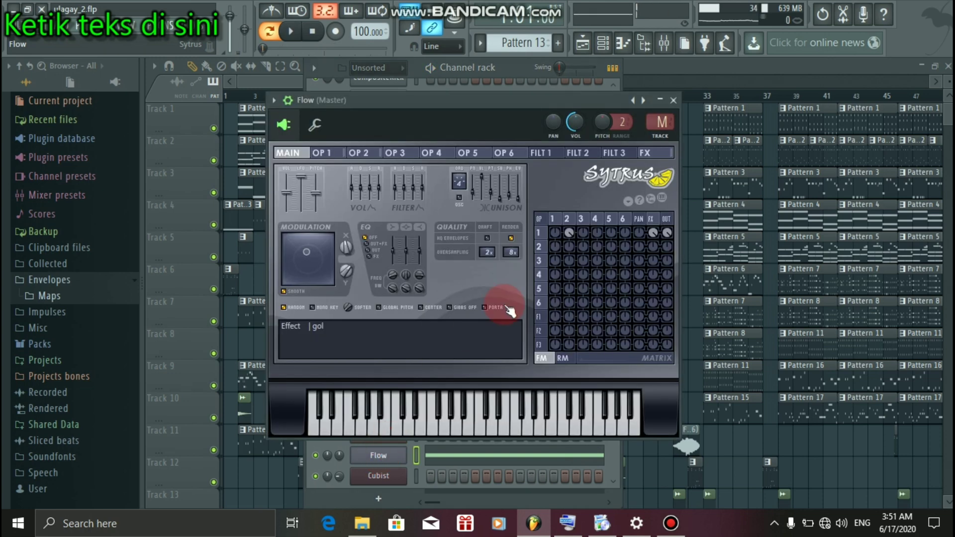
# Step: Show where the Flow preset sits among Sytrus's FX presets, leave it unchanged and close the instrument
pyautogui.click(644, 101)
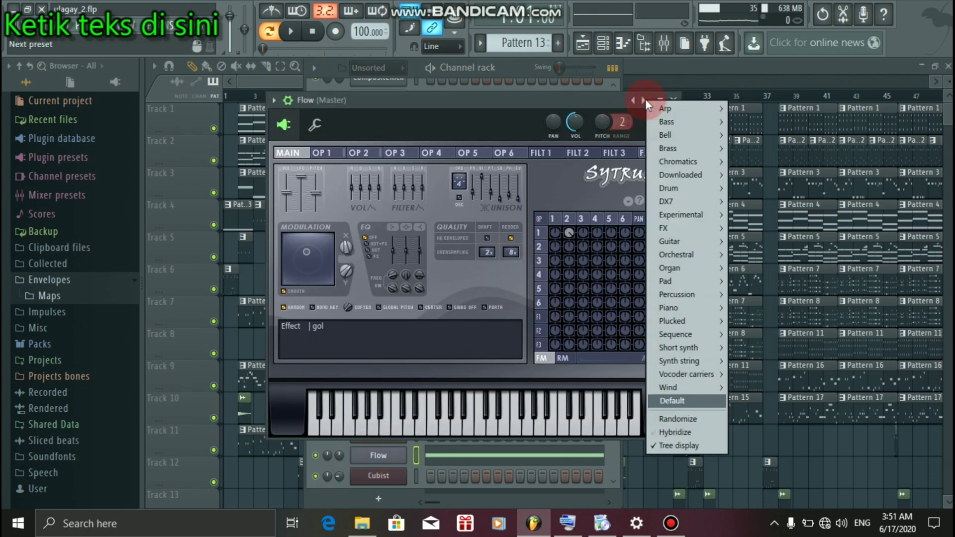
pyautogui.click(687, 227)
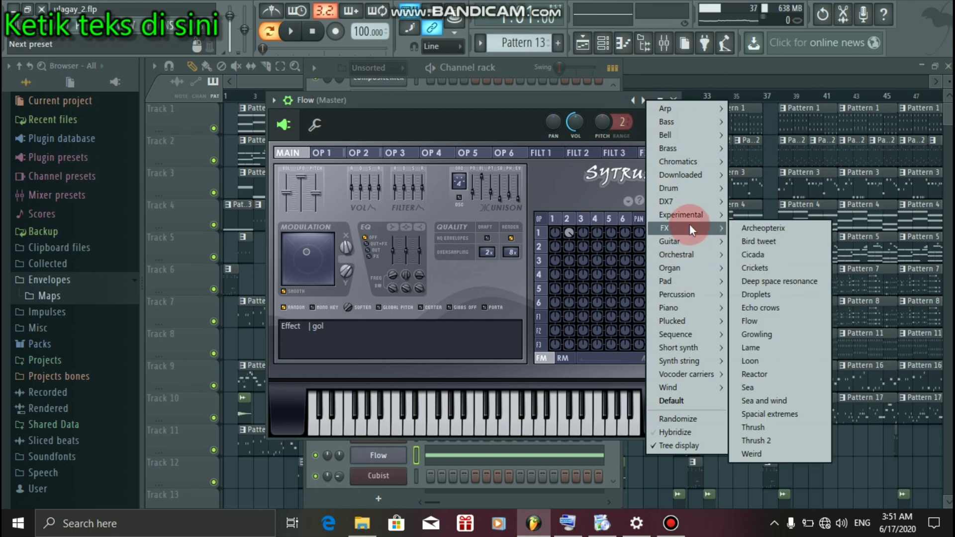
pyautogui.click(774, 244)
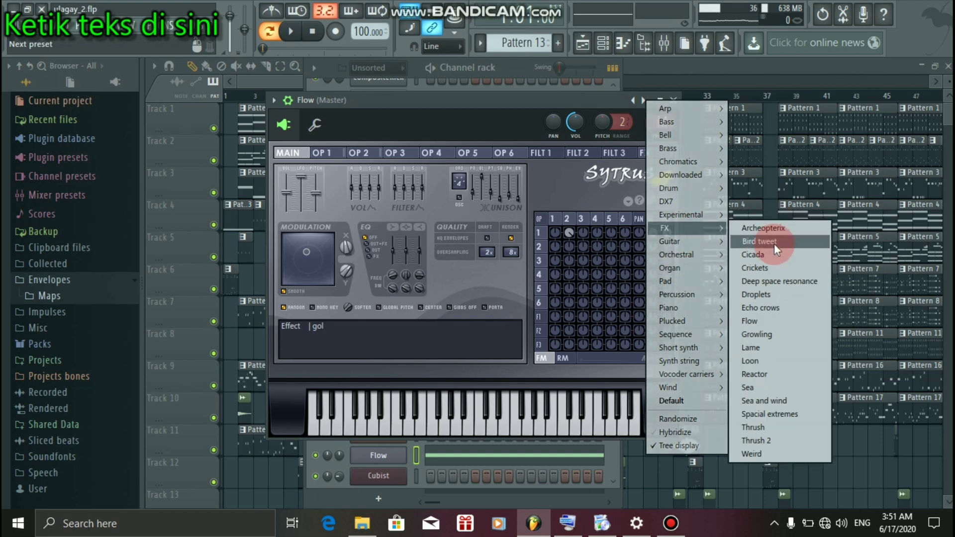
pyautogui.moveTo(773, 243)
pyautogui.mouseDown()
pyautogui.moveTo(784, 340)
pyautogui.moveTo(774, 318)
pyautogui.moveTo(779, 330)
pyautogui.moveTo(783, 320)
pyautogui.mouseUp()
pyautogui.click(674, 100)
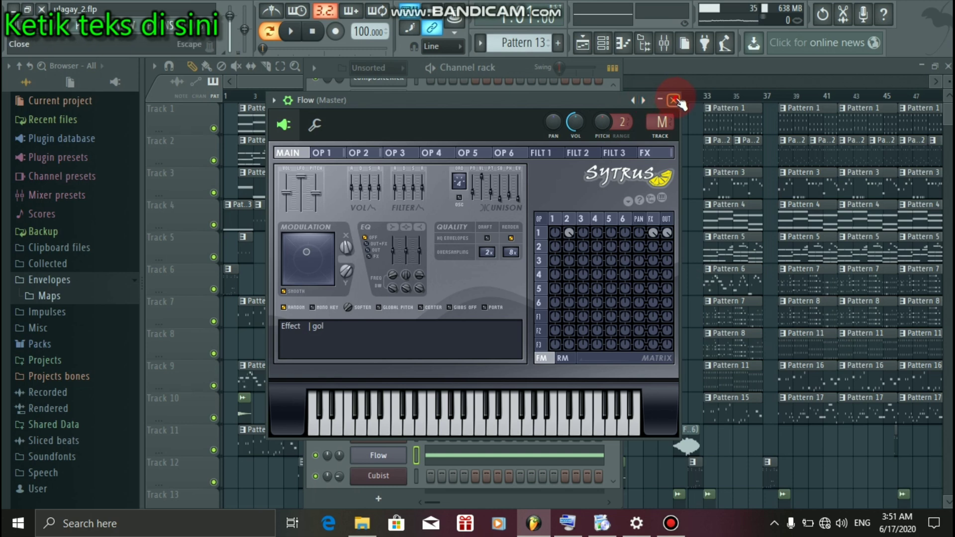
# Step: Play Pattern 14 from the playlist, open its Purity_4 #2 notes in the piano roll and play them
pyautogui.click(269, 267)
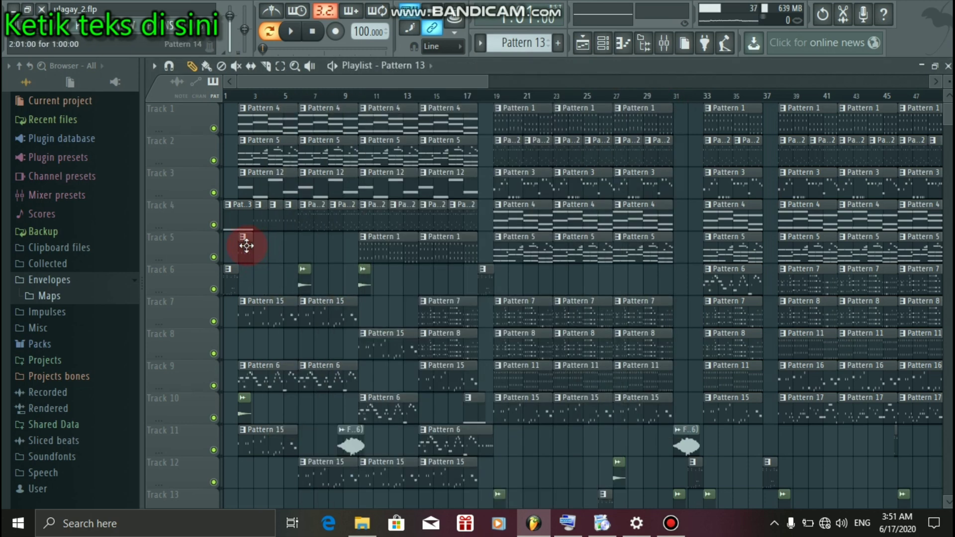
pyautogui.press('space')
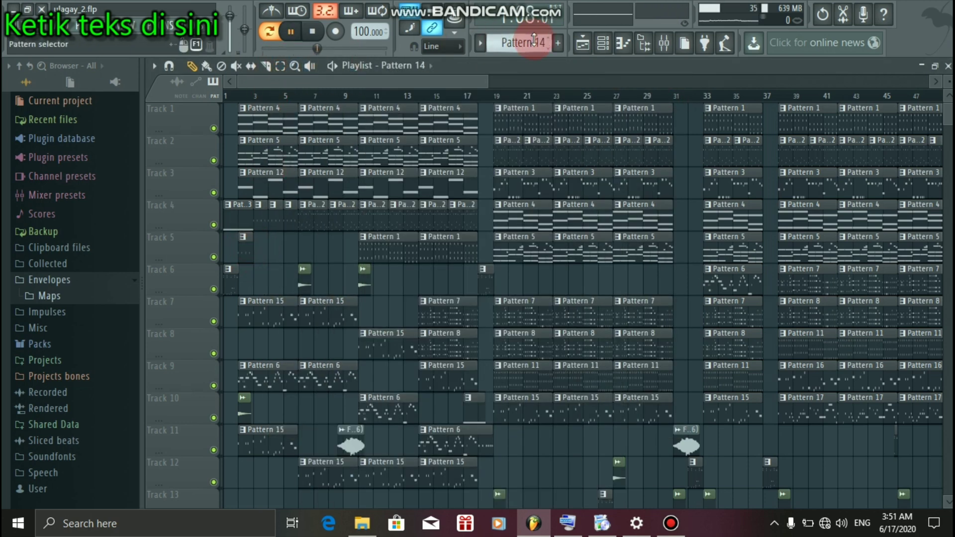
pyautogui.click(605, 55)
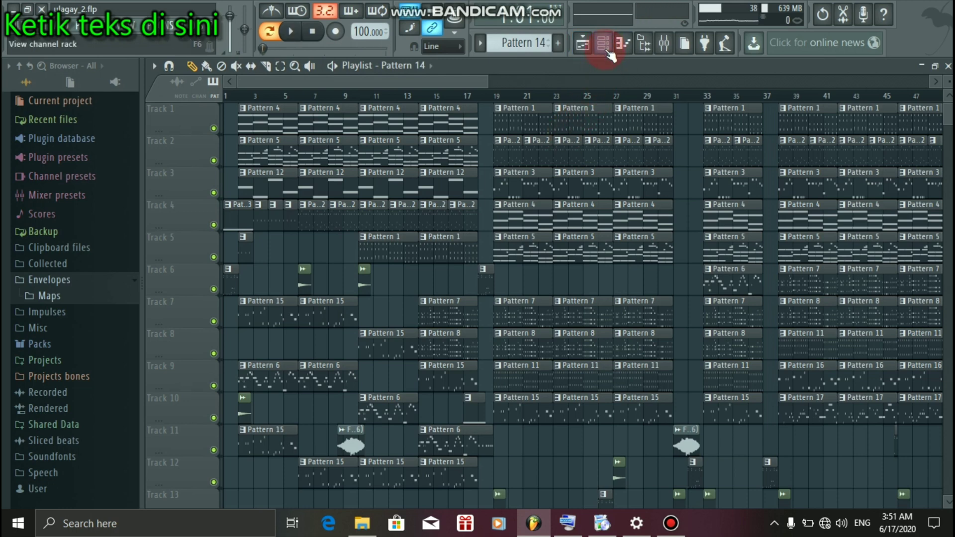
pyautogui.click(459, 182)
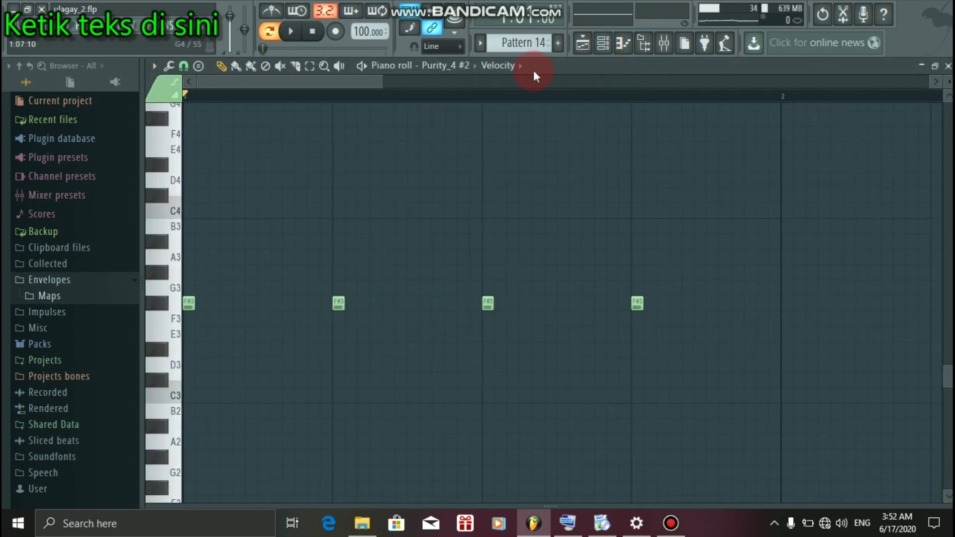
pyautogui.press('space')
# Step: Open the Purity_4 #2 instrument from the channel rack, check its loaded Drum preset during playback and close it
pyautogui.click(604, 53)
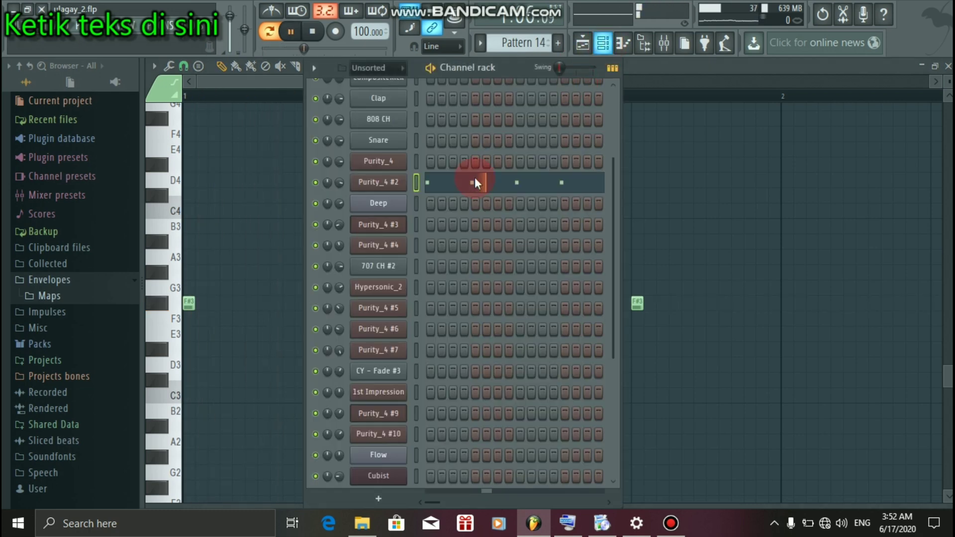
pyautogui.click(404, 183)
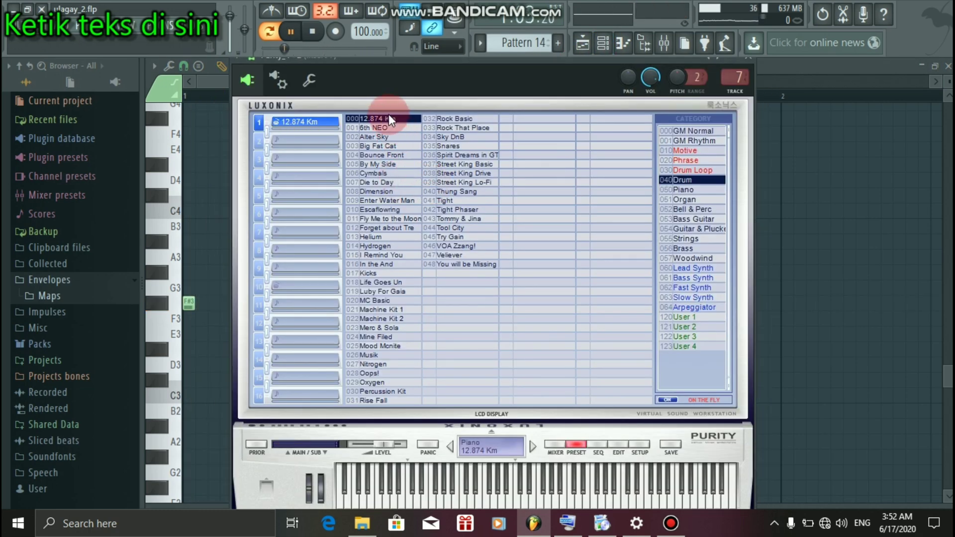
pyautogui.press('space')
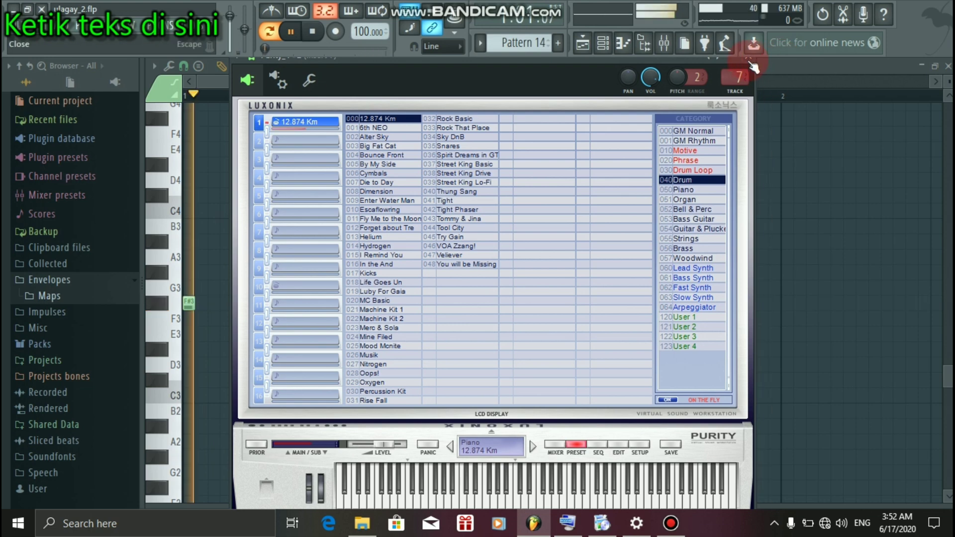
pyautogui.click(749, 63)
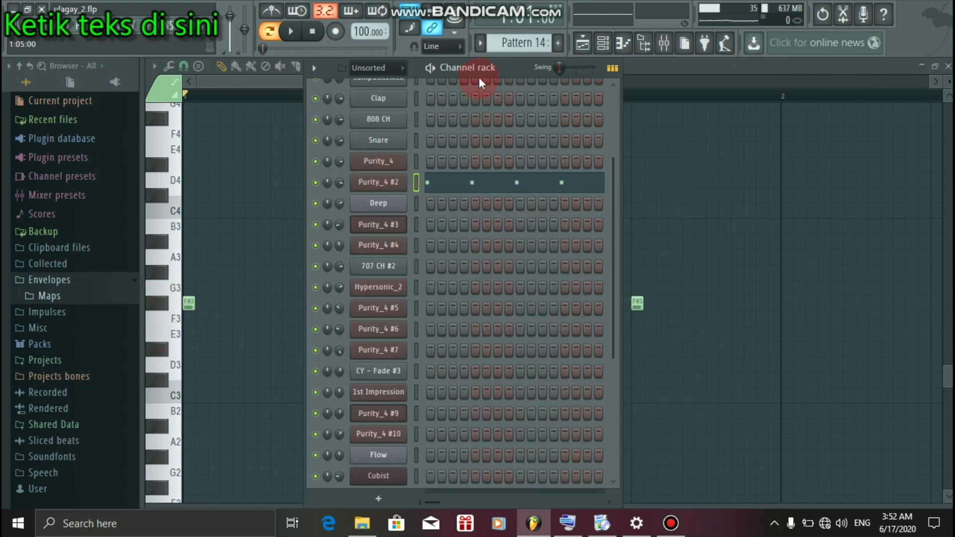
# Step: Return to the playlist, select the Pattern 9 clip at the start of Track 6, and play and stop it
pyautogui.click(583, 43)
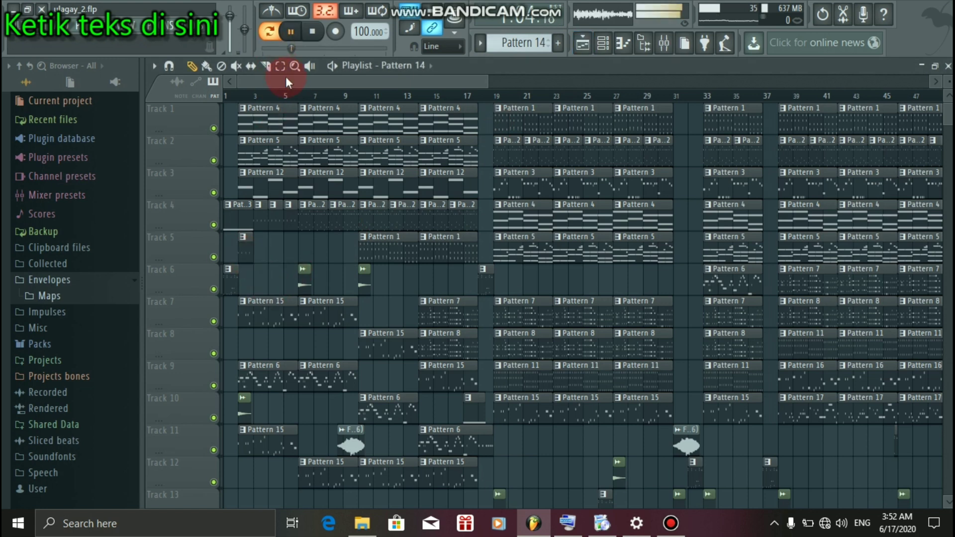
pyautogui.press('space')
pyautogui.click(230, 279)
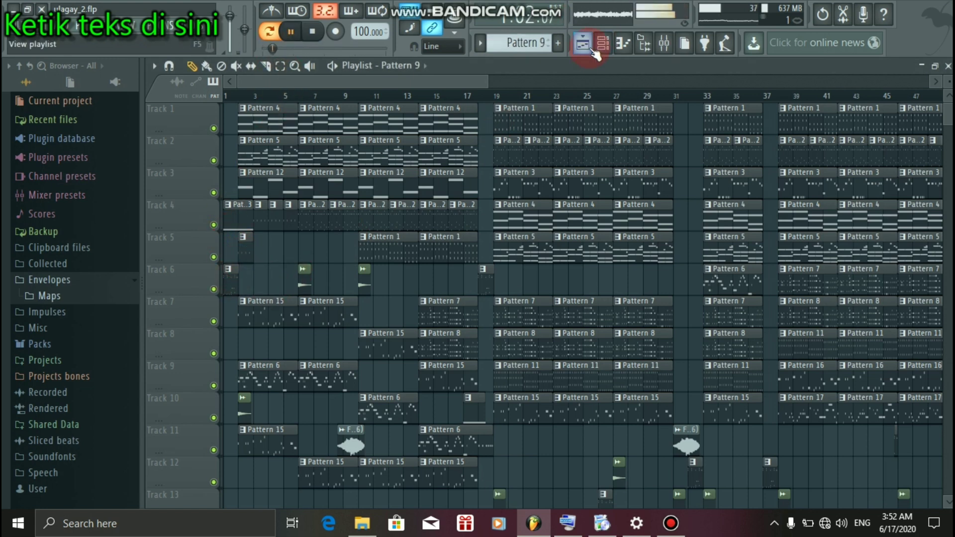
pyautogui.press('space')
pyautogui.press('space')
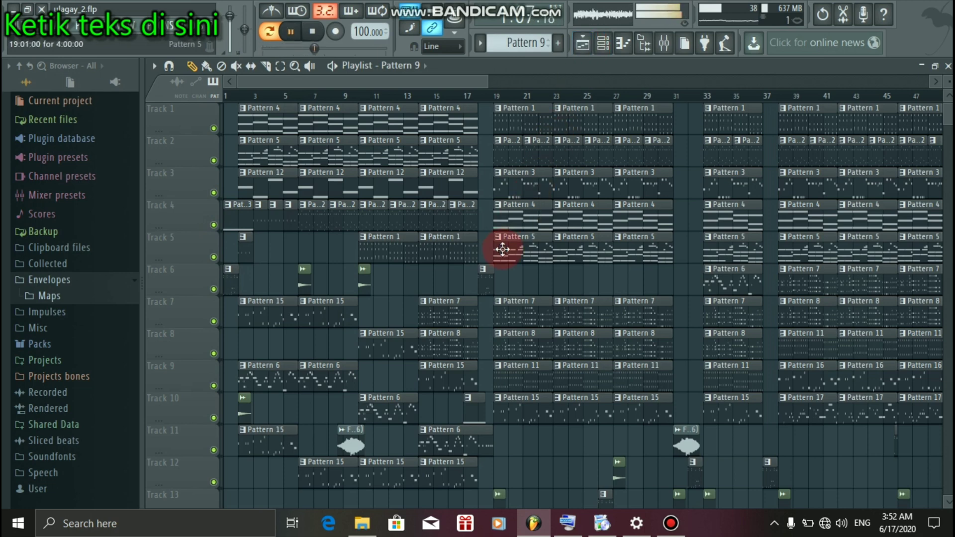
pyautogui.press('space')
# Step: Open Pattern 9's Purity_4 #7 notes in the piano roll, play them and stop playback
pyautogui.click(602, 43)
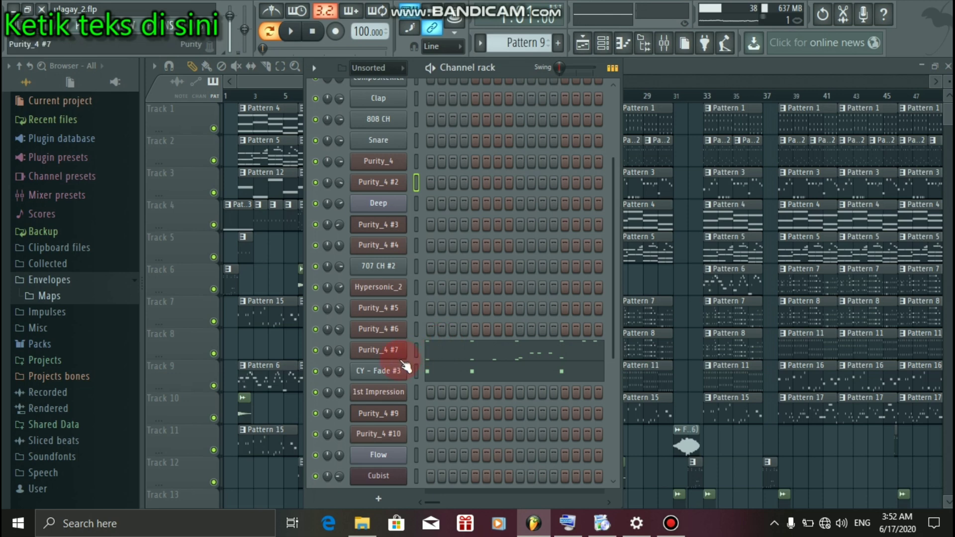
pyautogui.click(443, 357)
pyautogui.press('space')
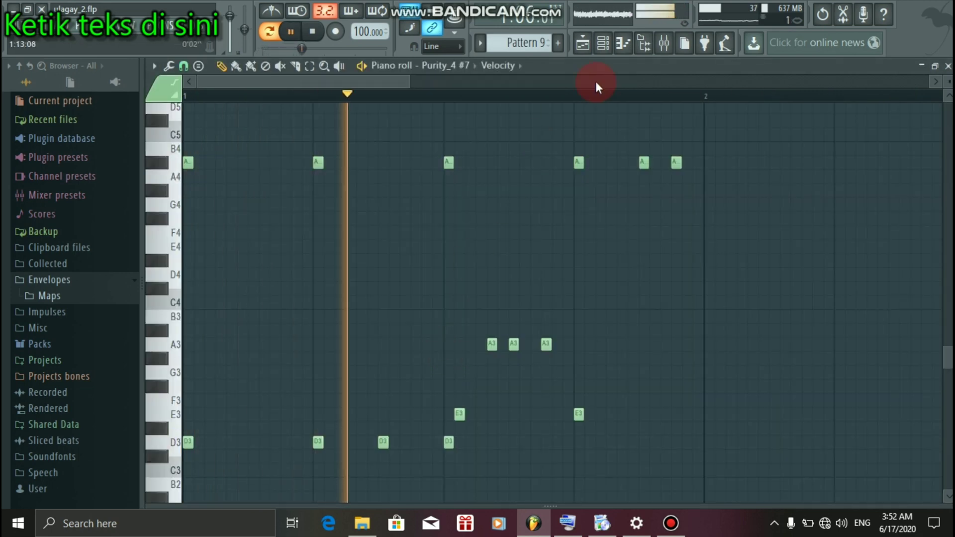
pyautogui.press('space')
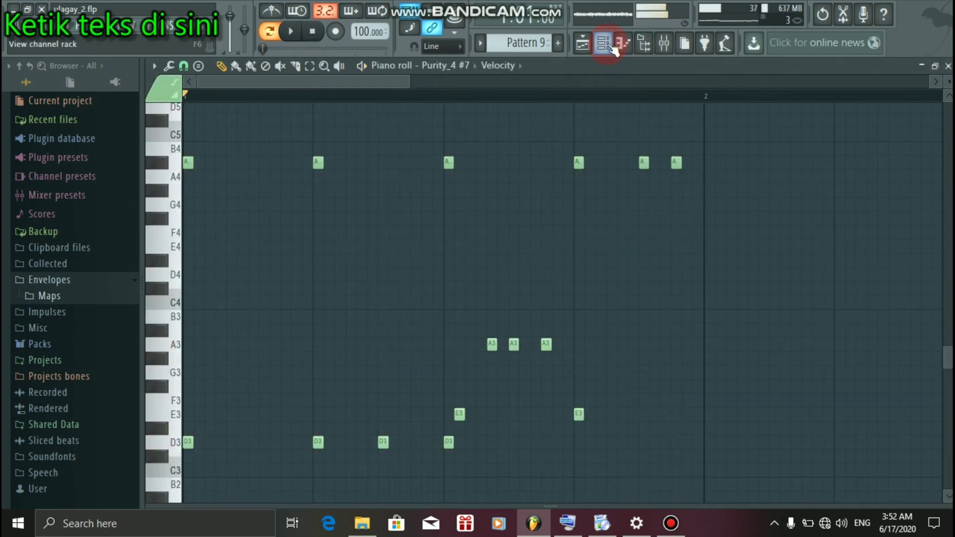
# Step: Open the CY - Fade #3 sampler, move its window to reveal the full waveform, preview the sample and close it
pyautogui.click(603, 44)
pyautogui.click(358, 375)
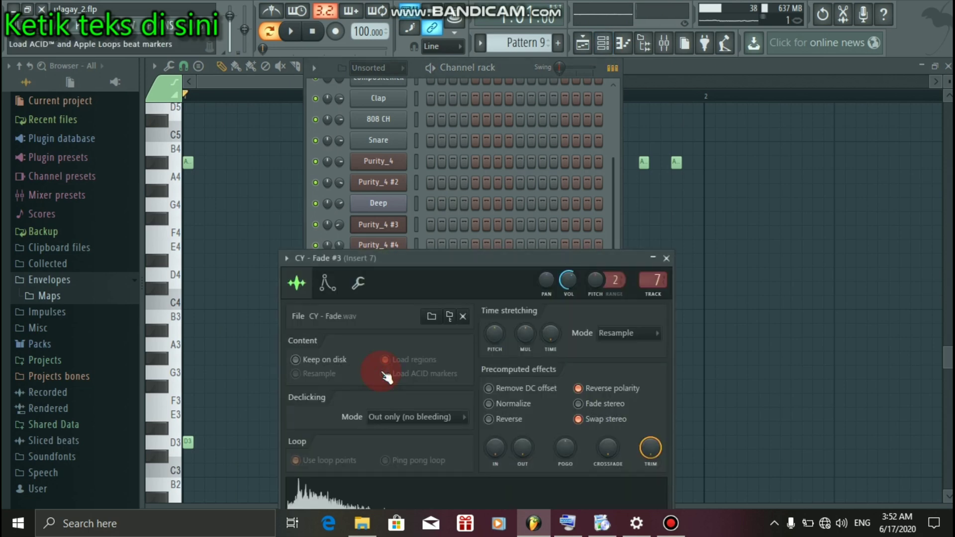
pyautogui.press('space')
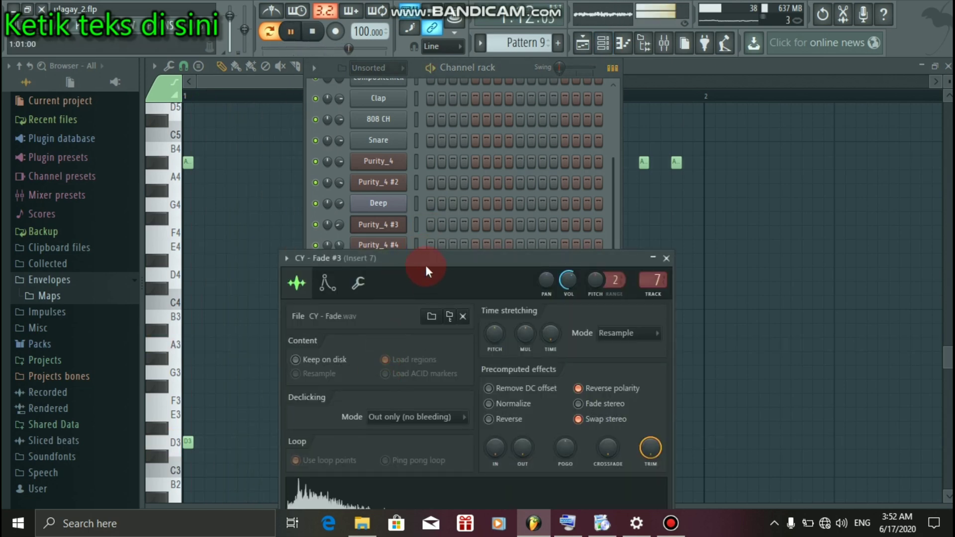
pyautogui.moveTo(425, 264); pyautogui.dragTo(417, 69)
pyautogui.click(360, 349)
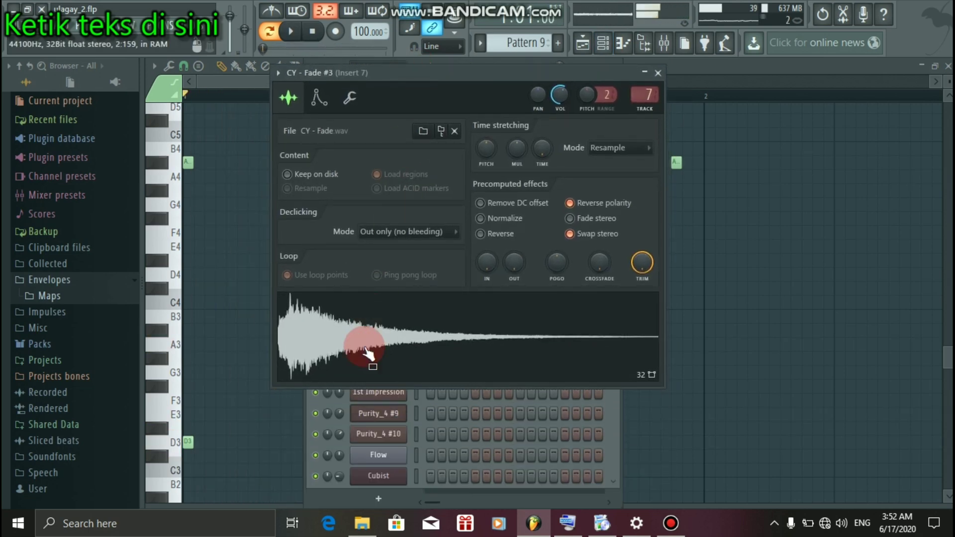
pyautogui.click(658, 73)
# Step: Check the Drum preset loaded in the Purity_4 #7 instrument, close it, and replay Pattern 9 with its notes in view
pyautogui.click(392, 350)
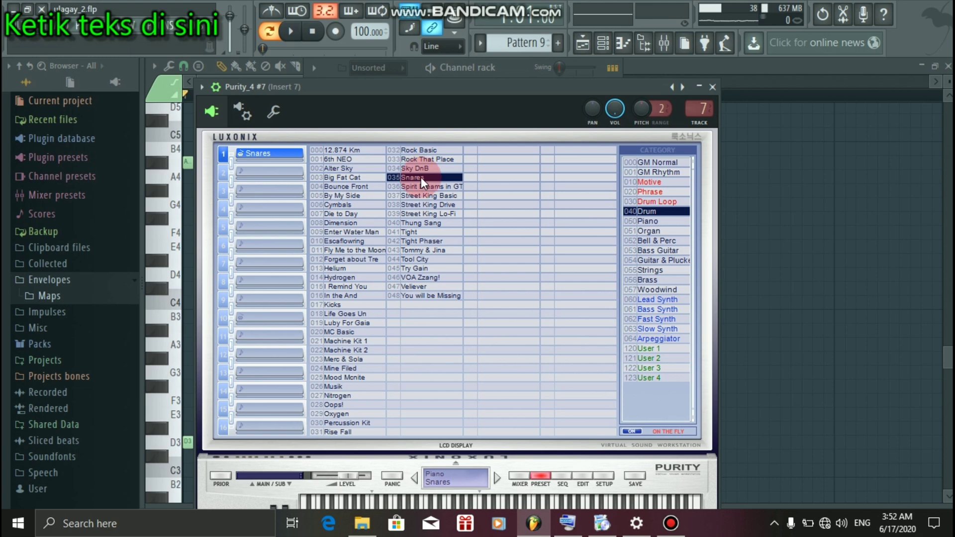
pyautogui.click(712, 87)
pyautogui.press('space')
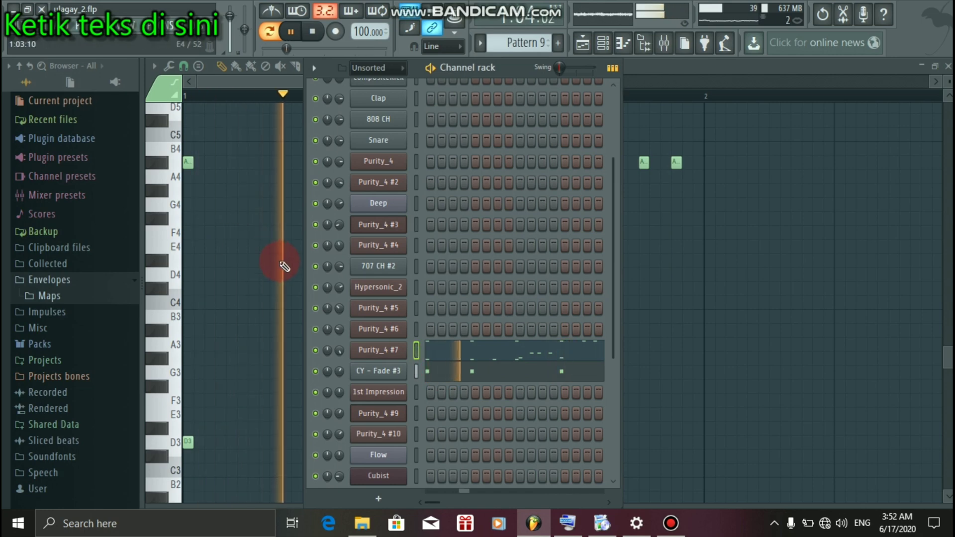
pyautogui.press('F6')
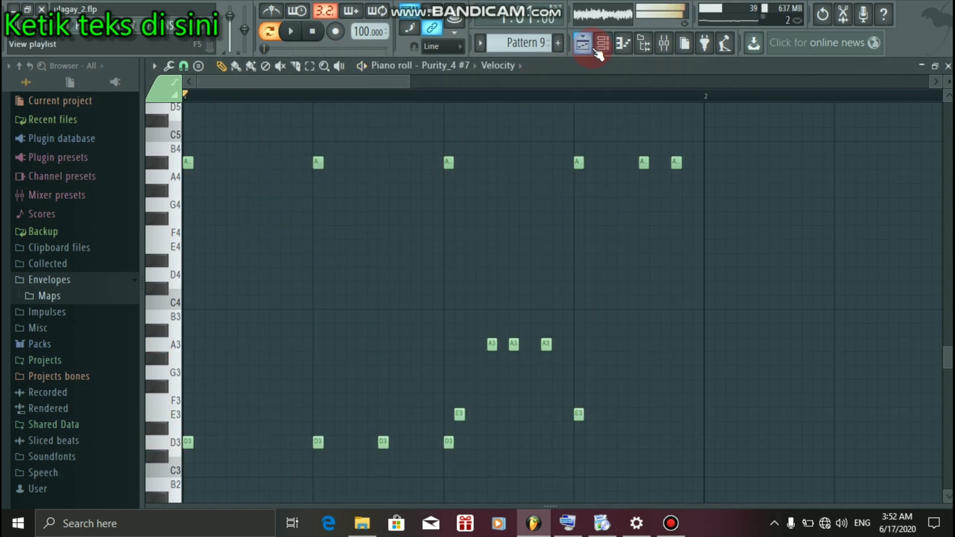
# Step: Play Pattern 15 from the playlist, find its notes on the Cubist channel in the channel rack and stop playback
pyautogui.click(585, 42)
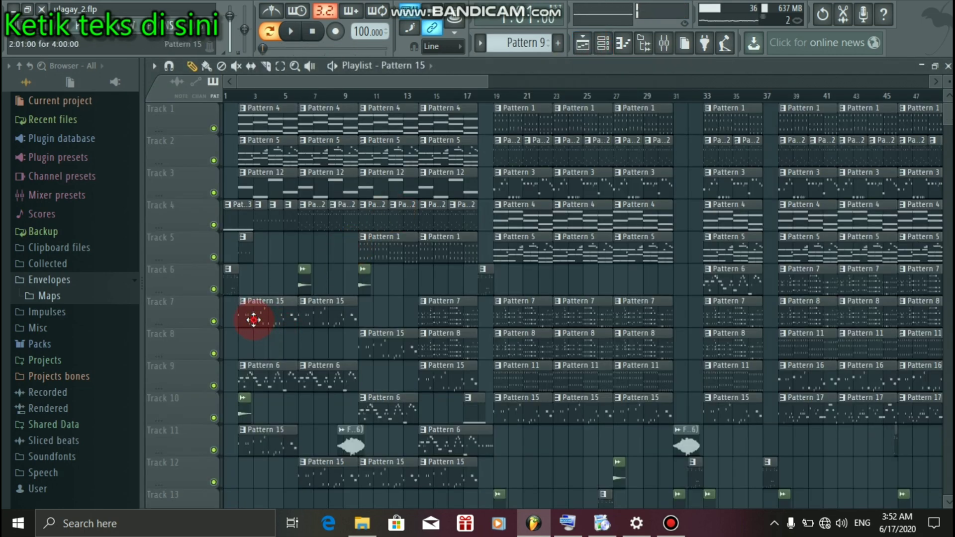
pyautogui.click(291, 31)
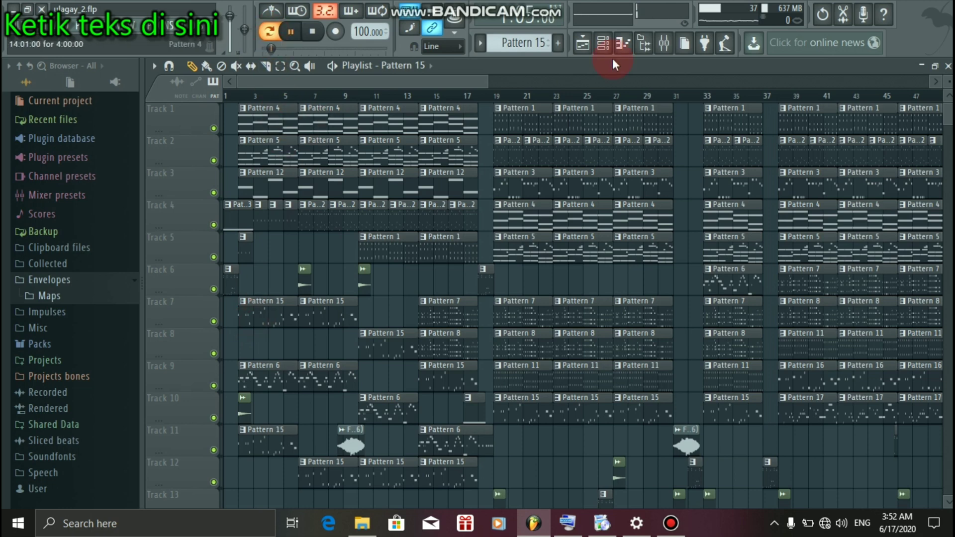
pyautogui.click(587, 44)
pyautogui.click(600, 44)
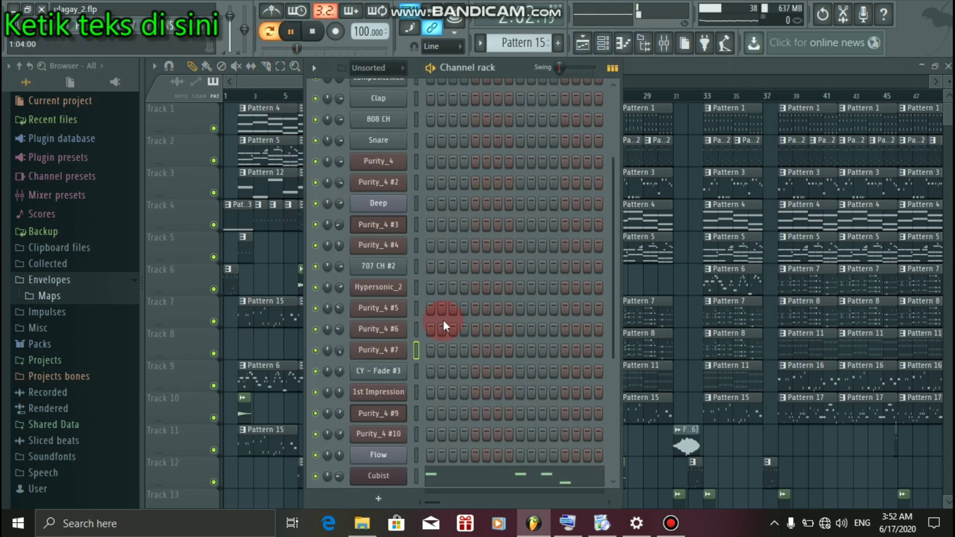
pyautogui.moveTo(618, 220); pyautogui.dragTo(608, 364)
pyautogui.press('space')
# Step: Inspect the Cubist channel's Harmor instrument, close it, return to the playlist and remove the stray Pattern 15 clip from Track 8
pyautogui.click(392, 363)
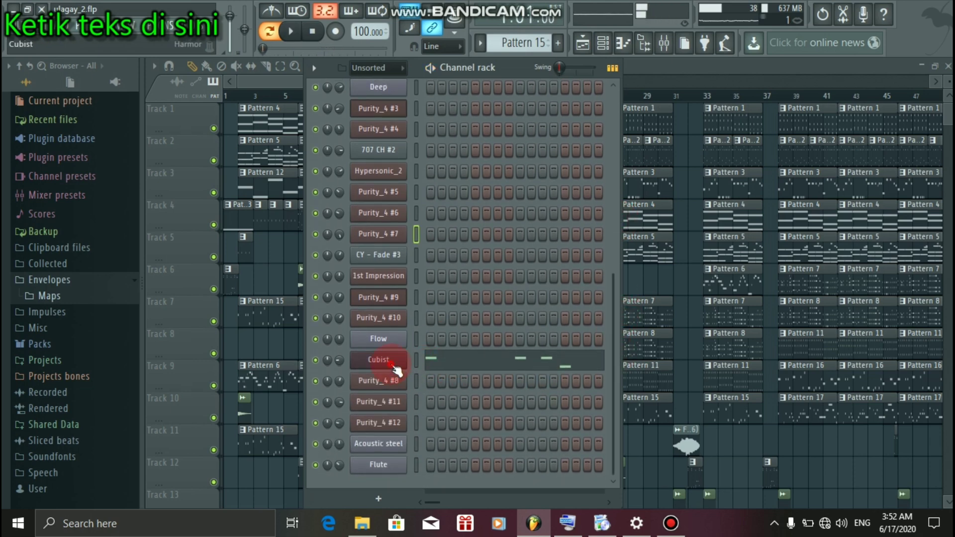
pyautogui.click(393, 366)
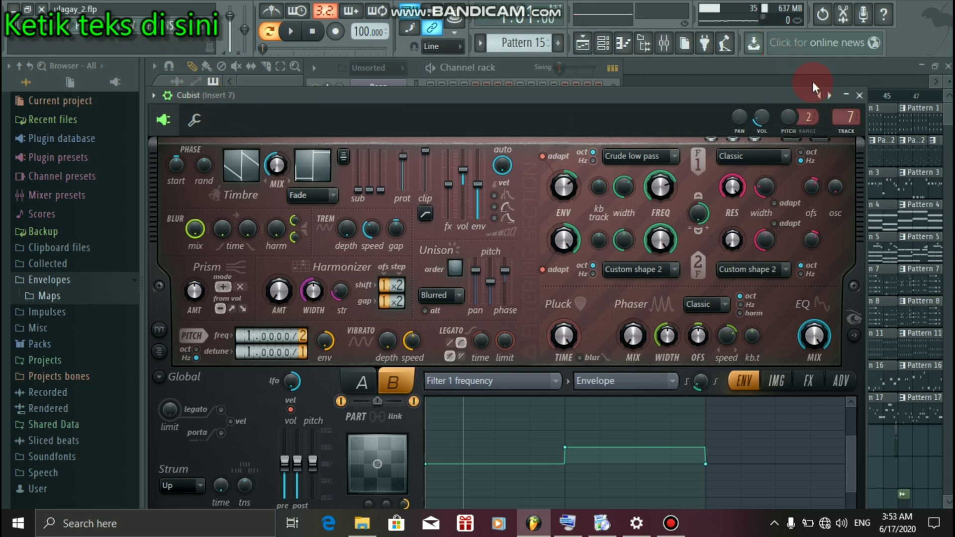
pyautogui.click(858, 95)
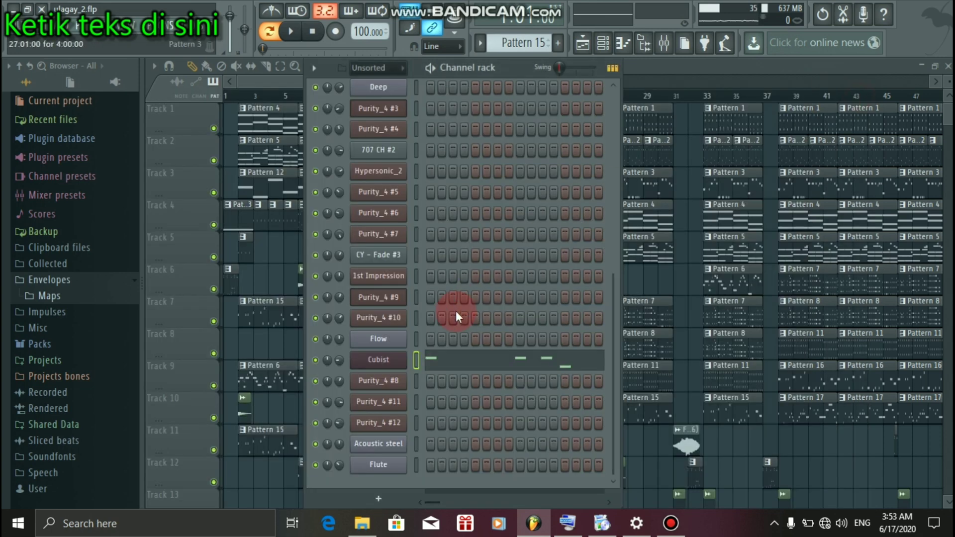
pyautogui.moveTo(281, 324); pyautogui.dragTo(267, 339)
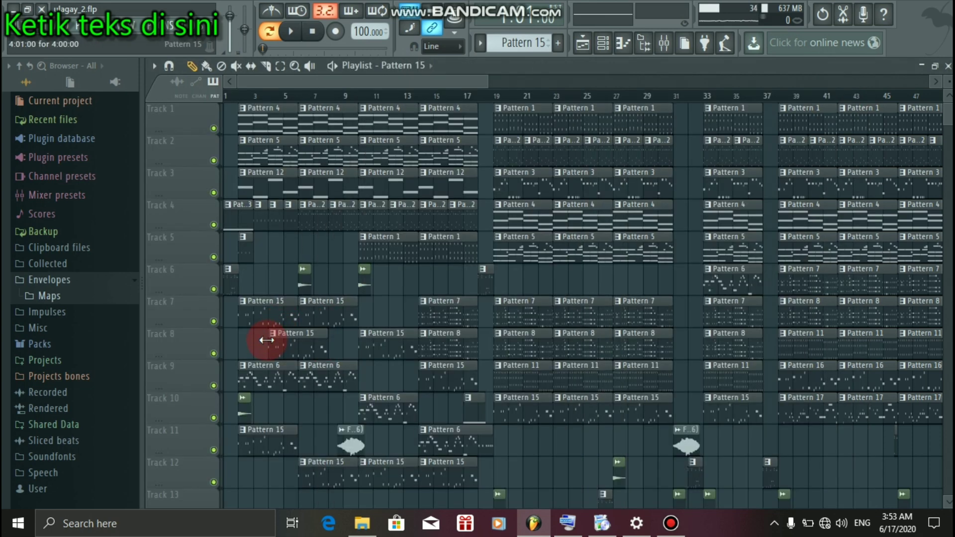
pyautogui.rightClick(298, 338)
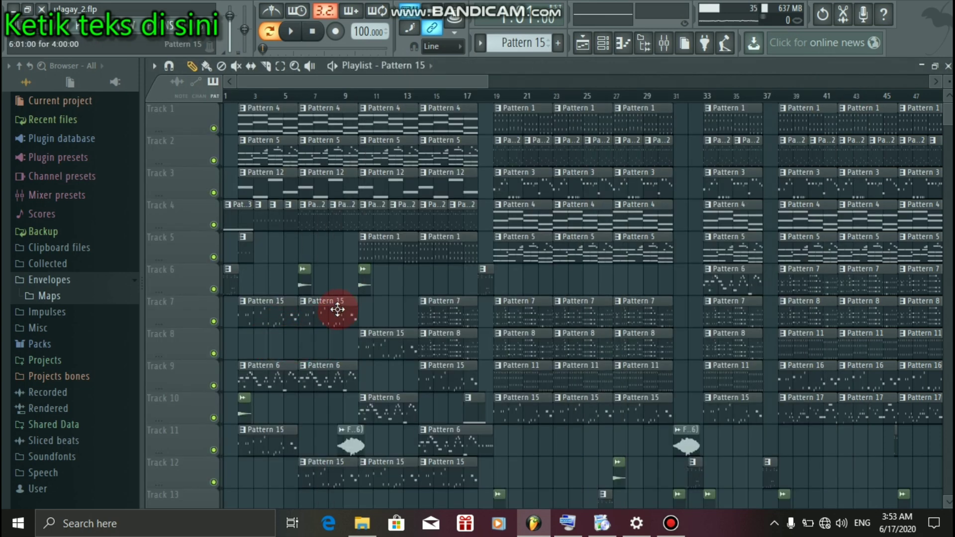
# Step: Play Pattern 6 from the playlist and open the Acoustic steel channel's Sytrus instrument from the channel rack
pyautogui.click(268, 386)
pyautogui.click(291, 32)
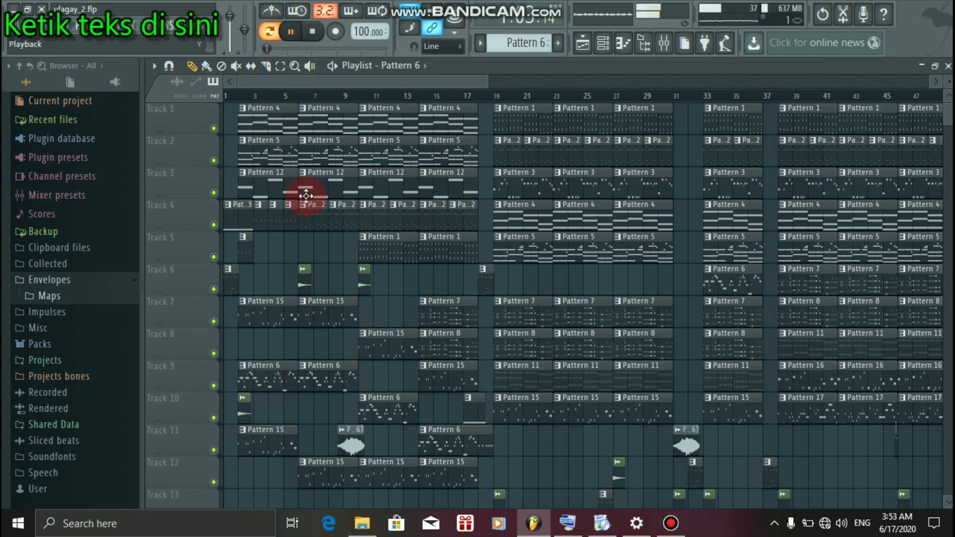
pyautogui.click(603, 45)
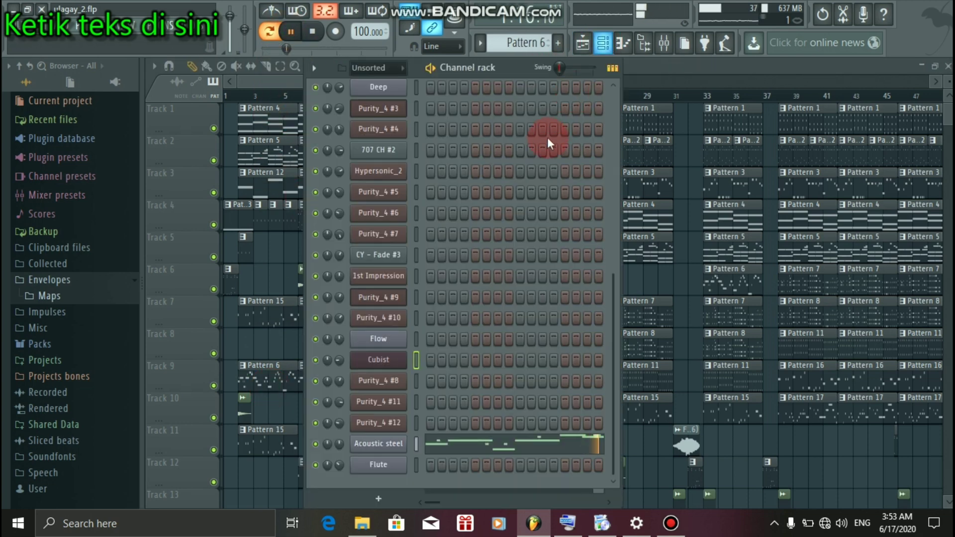
pyautogui.click(373, 450)
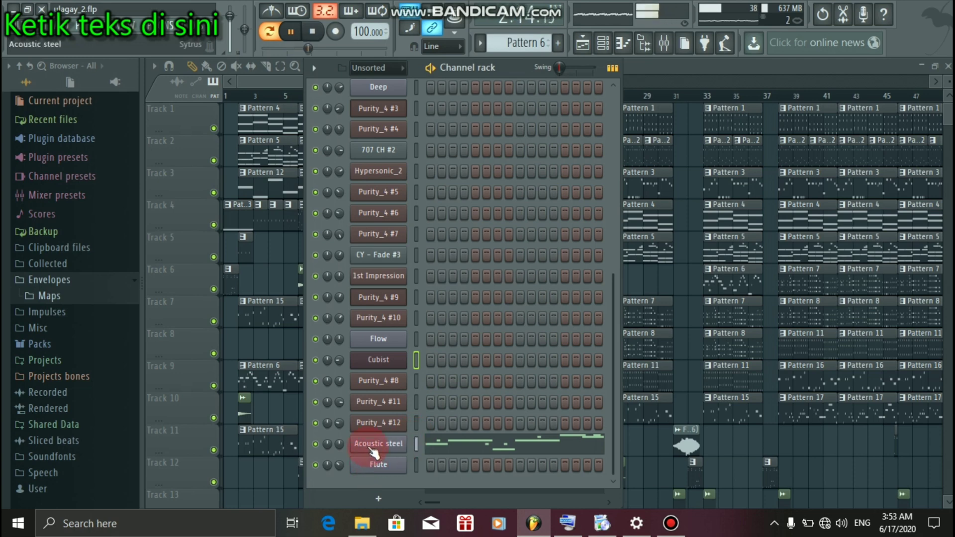
# Step: Play Pattern 6, review the Acoustic steel channel's miscellaneous settings and Sytrus main page, and close the instrument
pyautogui.press('space')
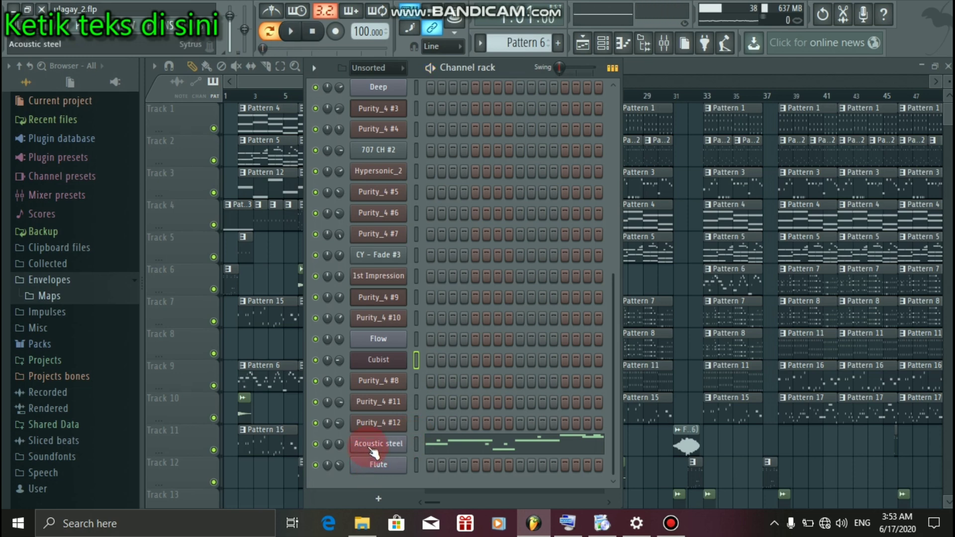
pyautogui.click(373, 450)
pyautogui.press('space')
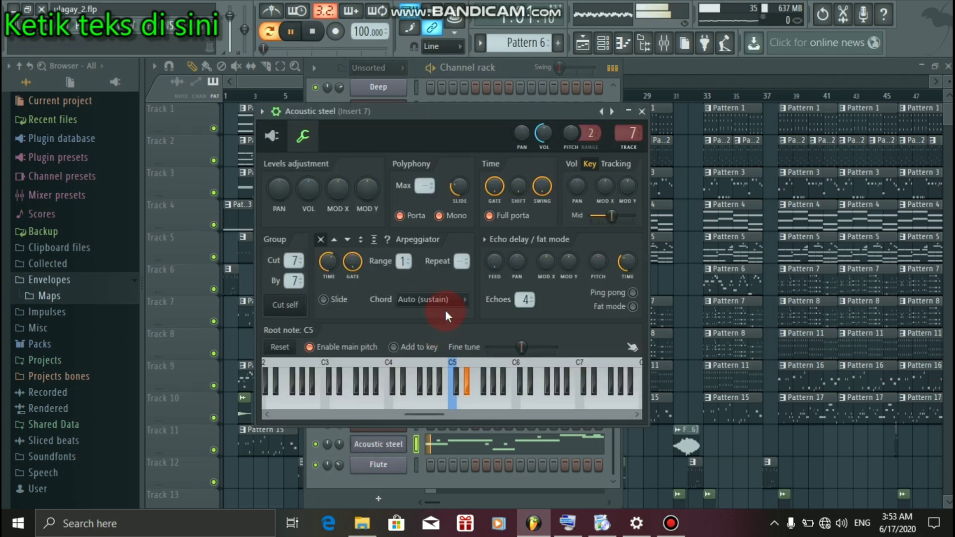
pyautogui.click(366, 188)
pyautogui.click(272, 135)
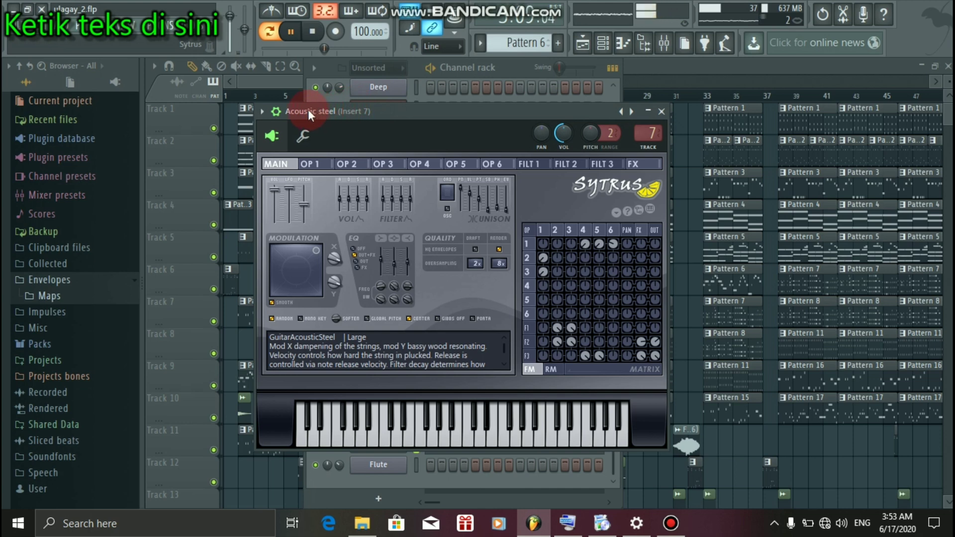
pyautogui.click(661, 112)
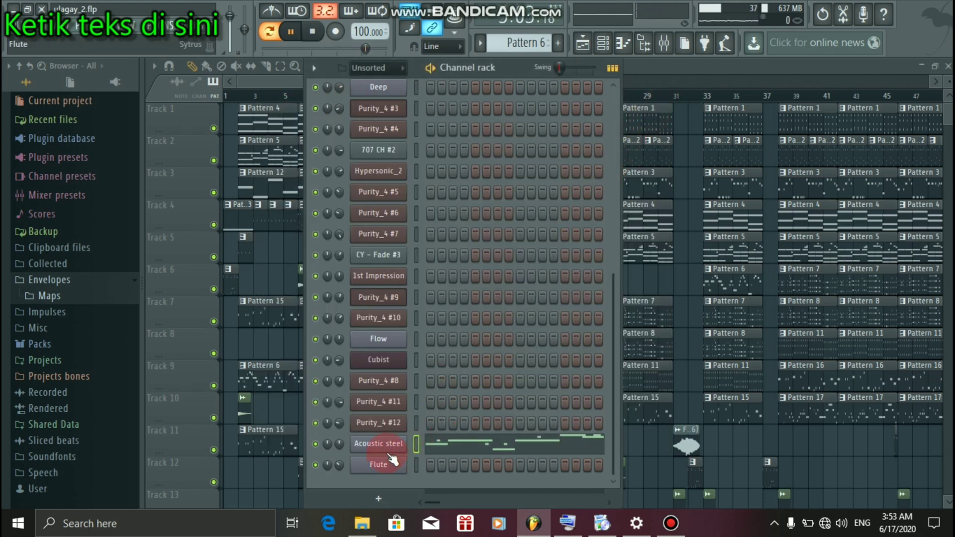
# Step: Stop playback, reopen the Acoustic steel instrument to check its Mono and Porta polyphony settings, and close it
pyautogui.press('space')
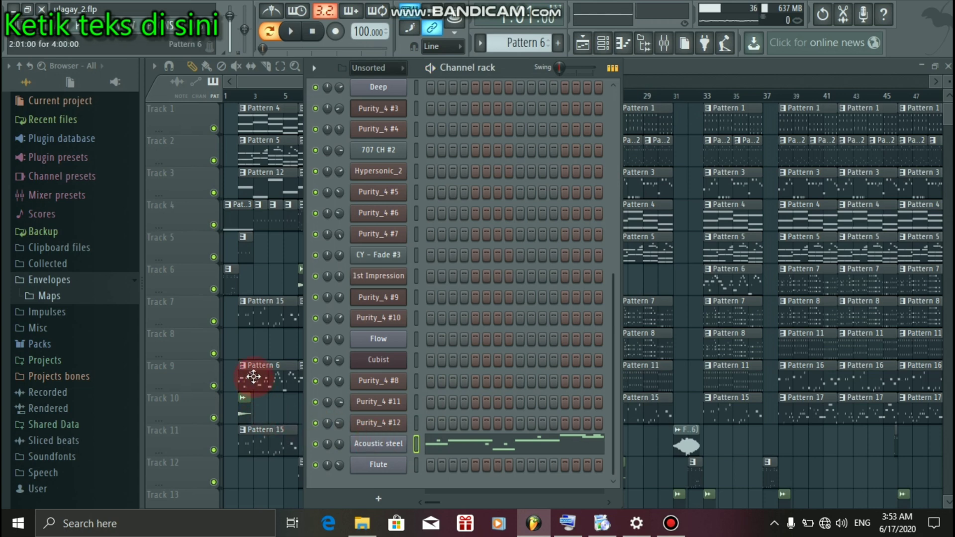
pyautogui.click(389, 444)
pyautogui.click(549, 164)
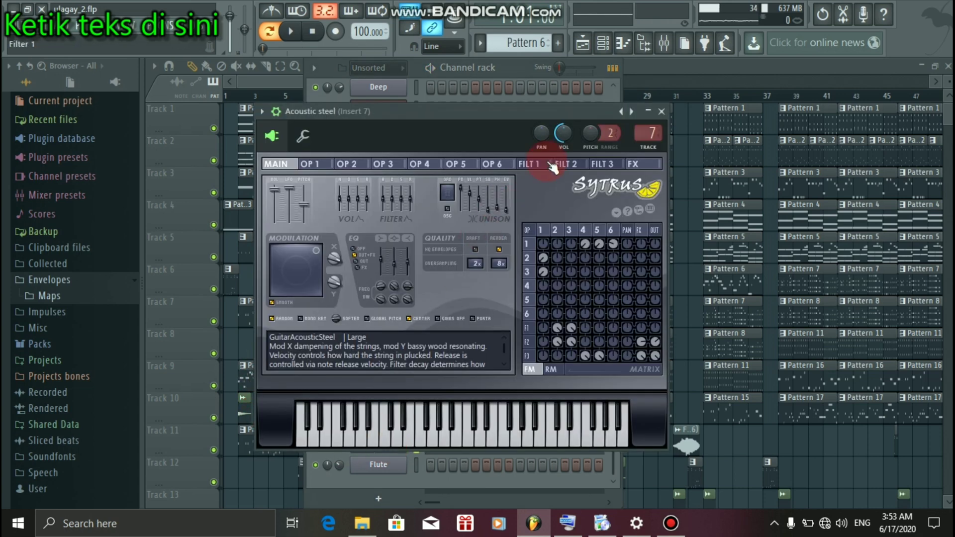
pyautogui.click(301, 136)
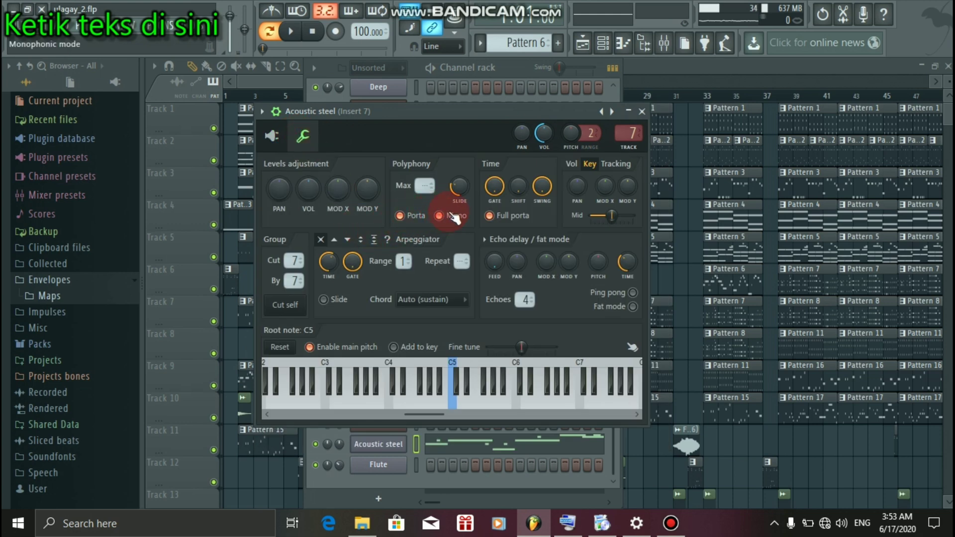
pyautogui.click(642, 111)
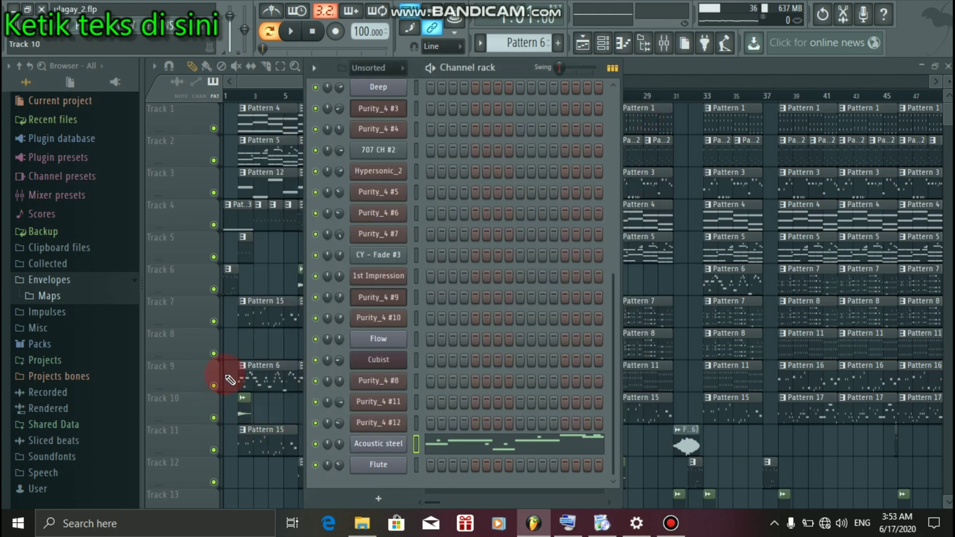
# Step: Return to the playlist, play Pattern 6, and compare it with the Pattern 15 clips on Tracks 7 and 11 during playback
pyautogui.click(233, 348)
pyautogui.click(308, 368)
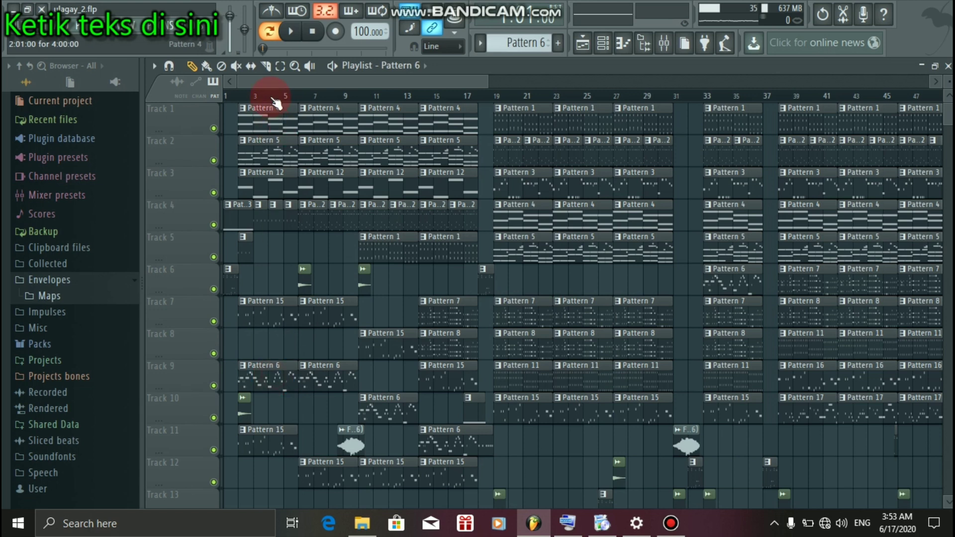
pyautogui.press('space')
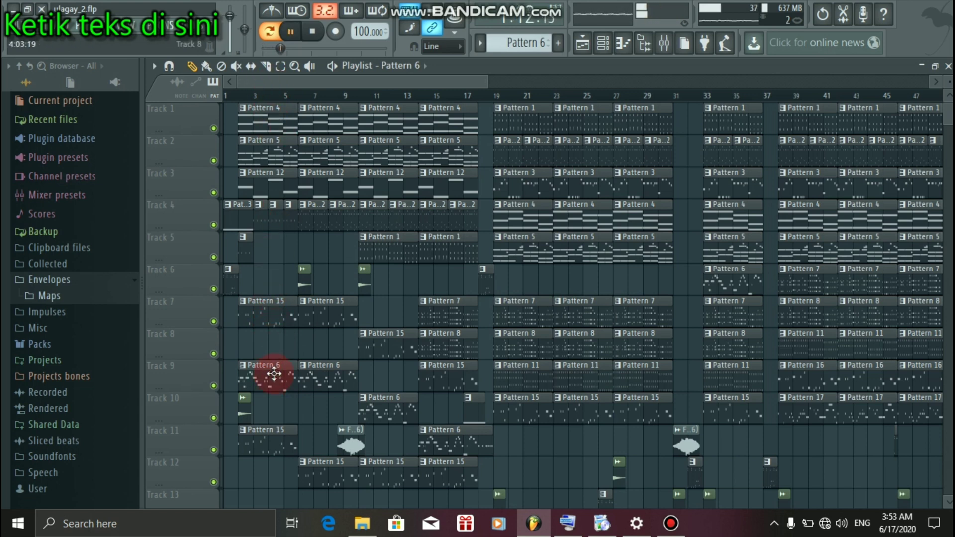
pyautogui.click(268, 440)
pyautogui.press('space')
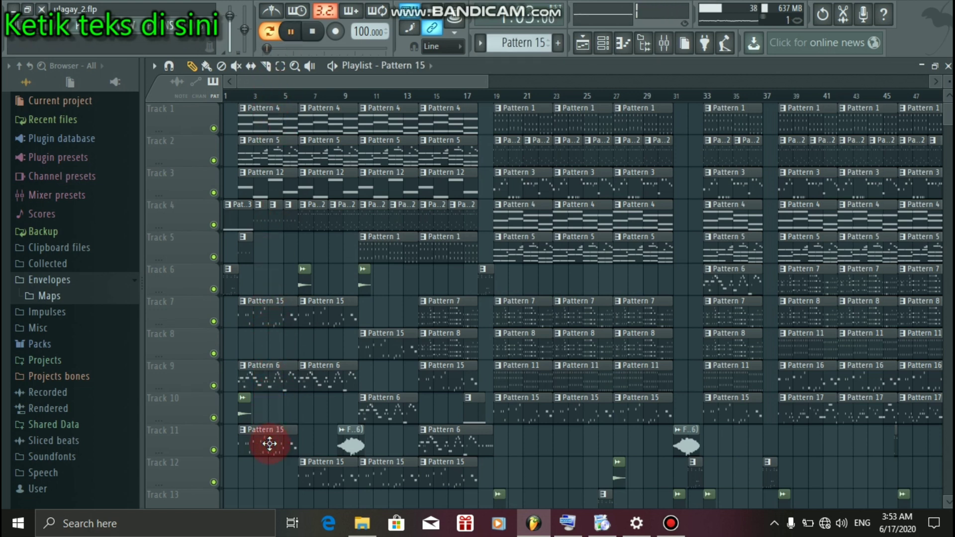
pyautogui.click(367, 346)
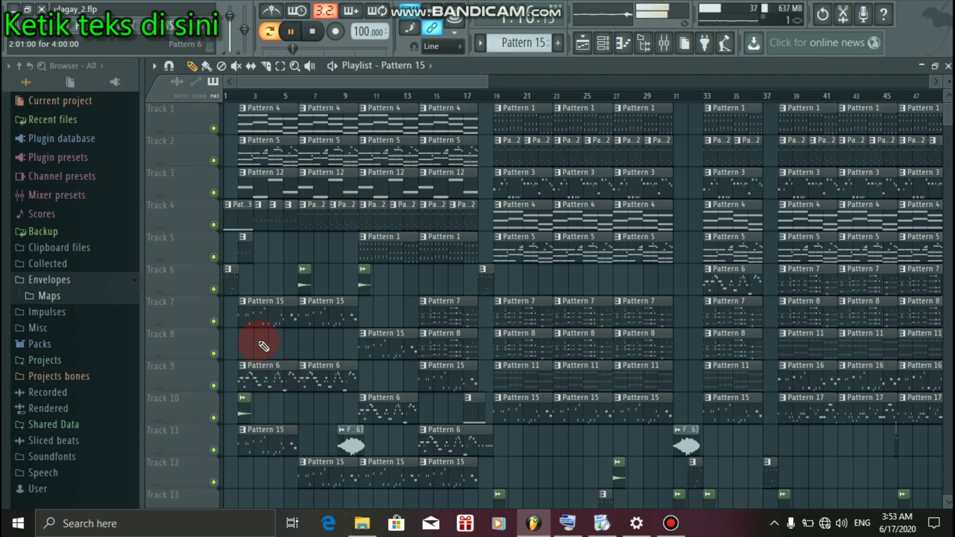
pyautogui.click(271, 309)
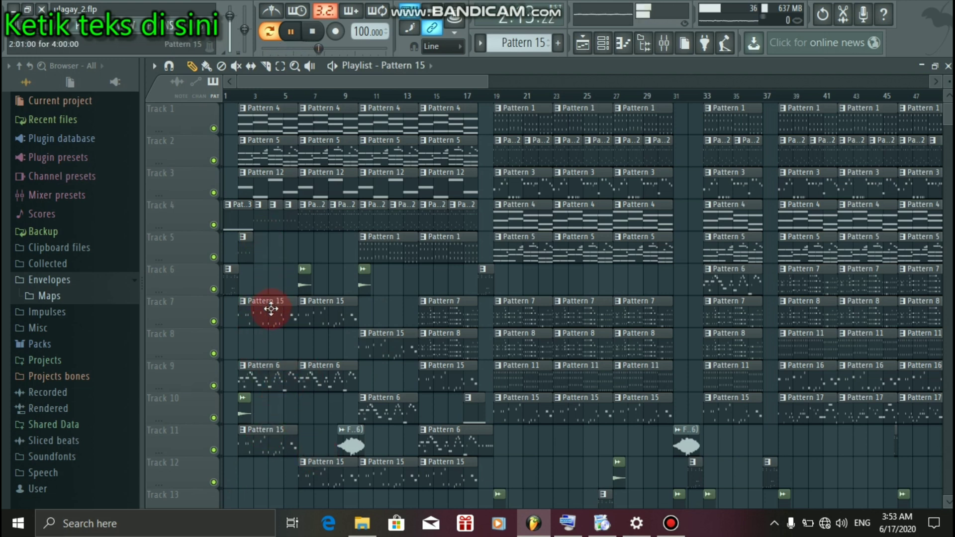
pyautogui.click(275, 442)
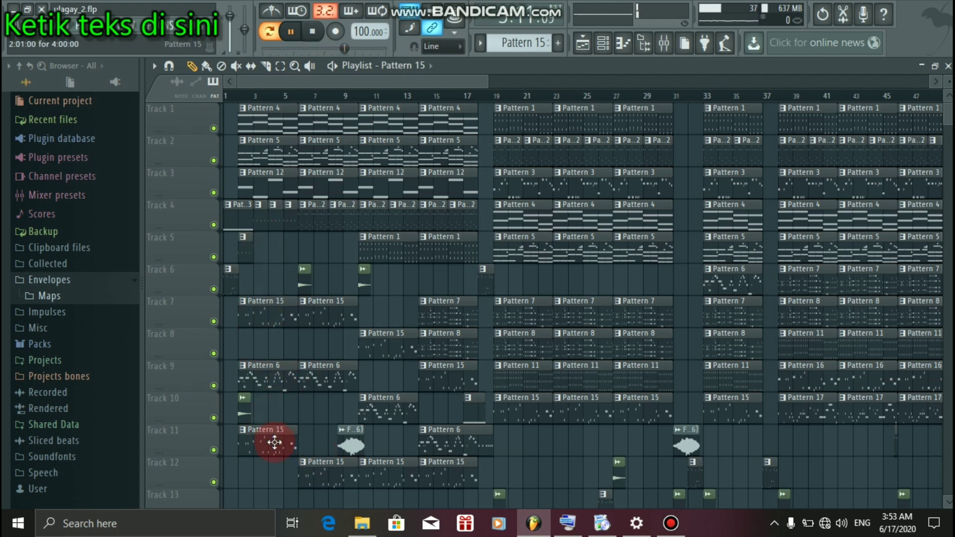
pyautogui.click(285, 321)
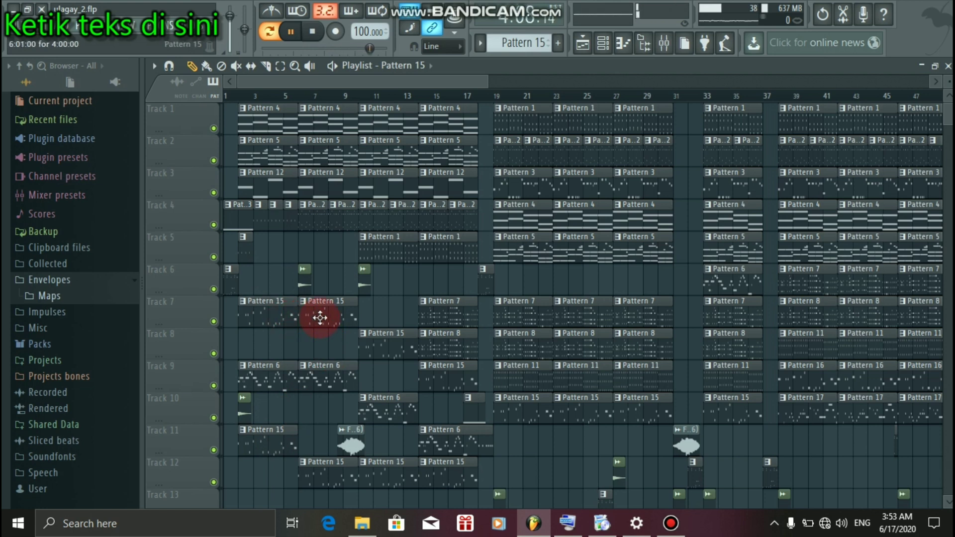
# Step: Delete both Pattern 15 clips from Track 7 and the Pattern 15 clip at bar 10 from Track 8, stopping playback
pyautogui.click(292, 318)
pyautogui.rightClick(279, 317)
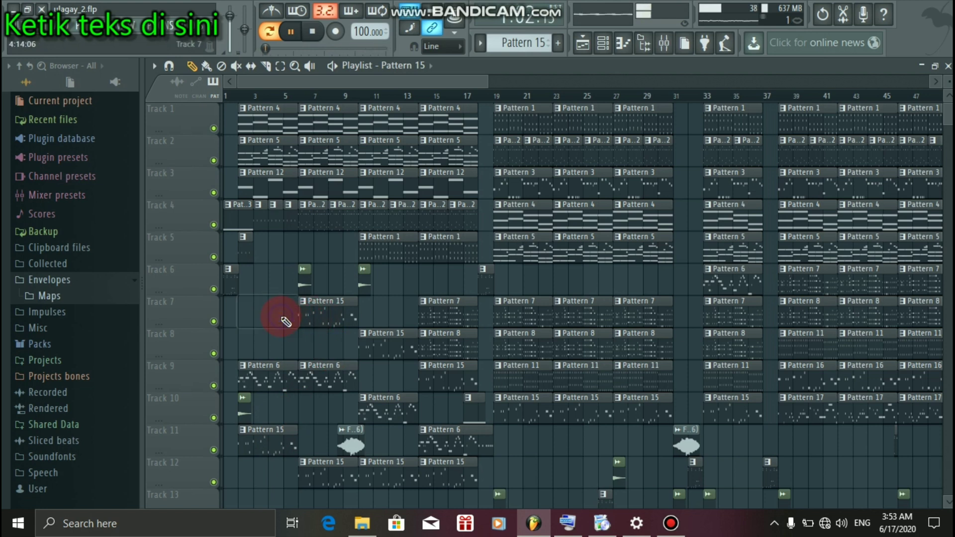
pyautogui.rightClick(335, 312)
pyautogui.press('space')
pyautogui.rightClick(380, 336)
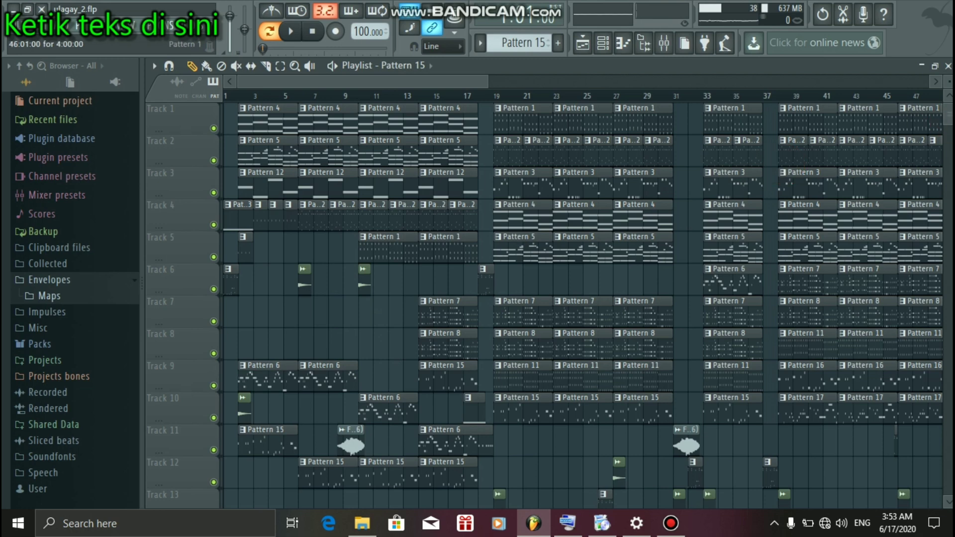
# Step: Check the Pattern 15 clip on Track 12 and play the Pattern 6 clip on Track 10 in the playlist
pyautogui.scroll(-5, 705, 221)
pyautogui.click(409, 317)
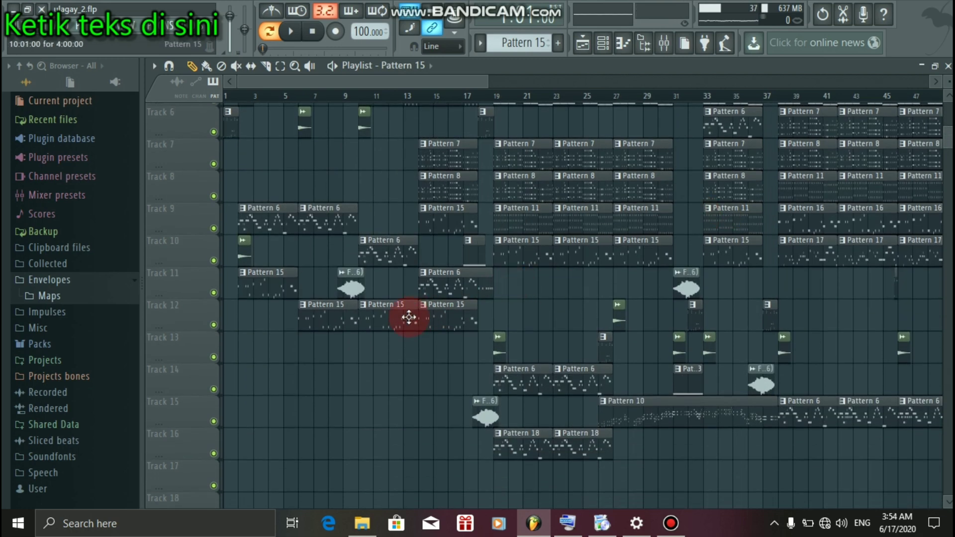
pyautogui.press('space')
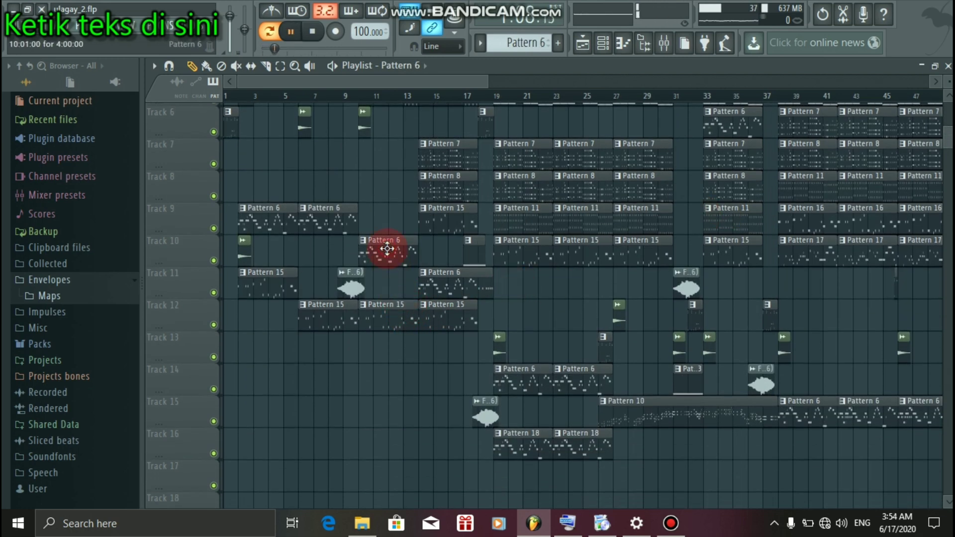
pyautogui.press('space')
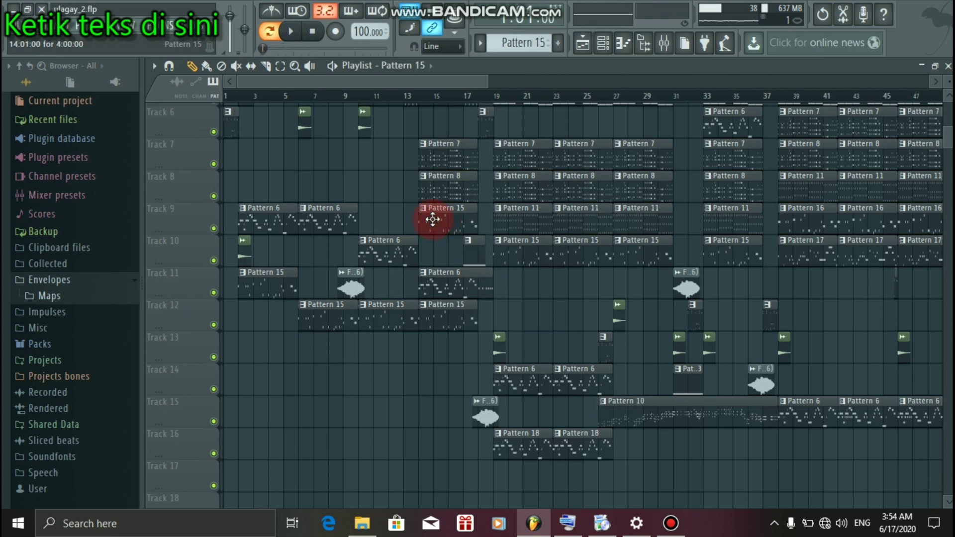
# Step: Play Pattern 8 from Track 8, find its notes on the Purity_4 #6 channel in the channel rack and stop playback
pyautogui.click(433, 199)
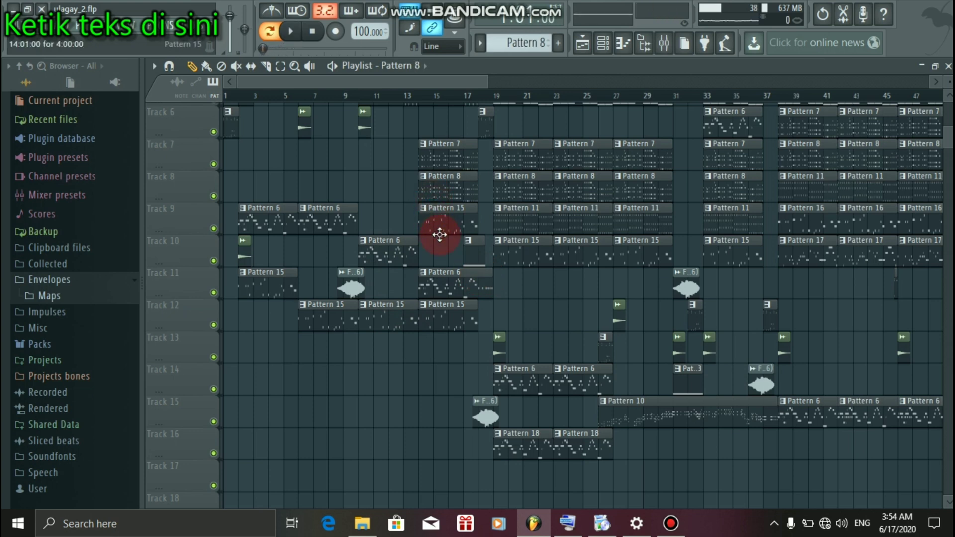
pyautogui.press('space')
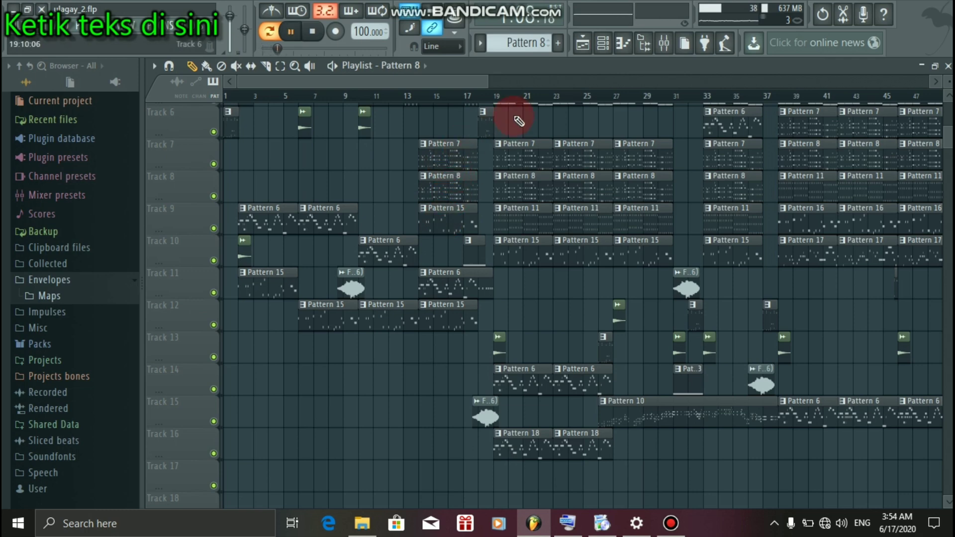
pyautogui.click(601, 44)
pyautogui.press('space')
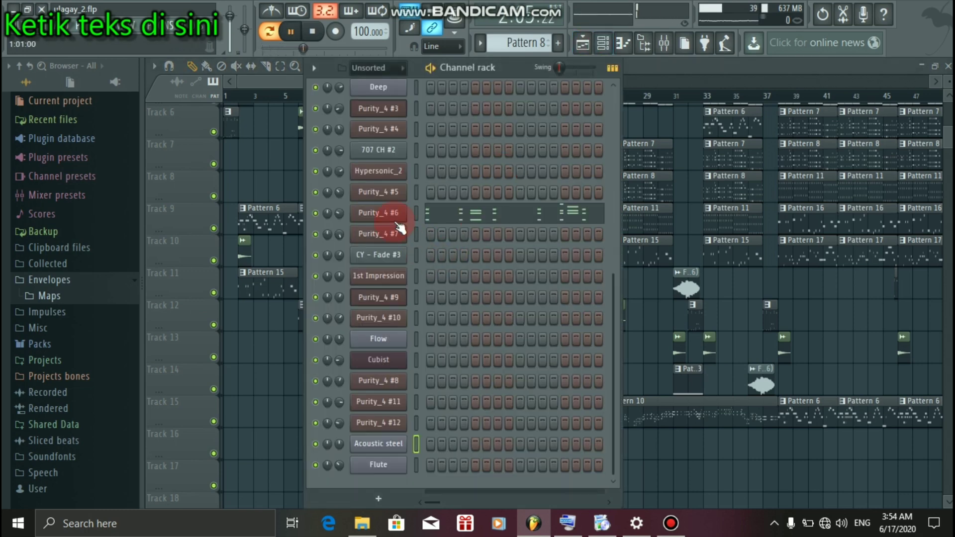
# Step: Check the preset loaded in the Purity_4 #6 instrument, close it and return to the playlist
pyautogui.click(390, 213)
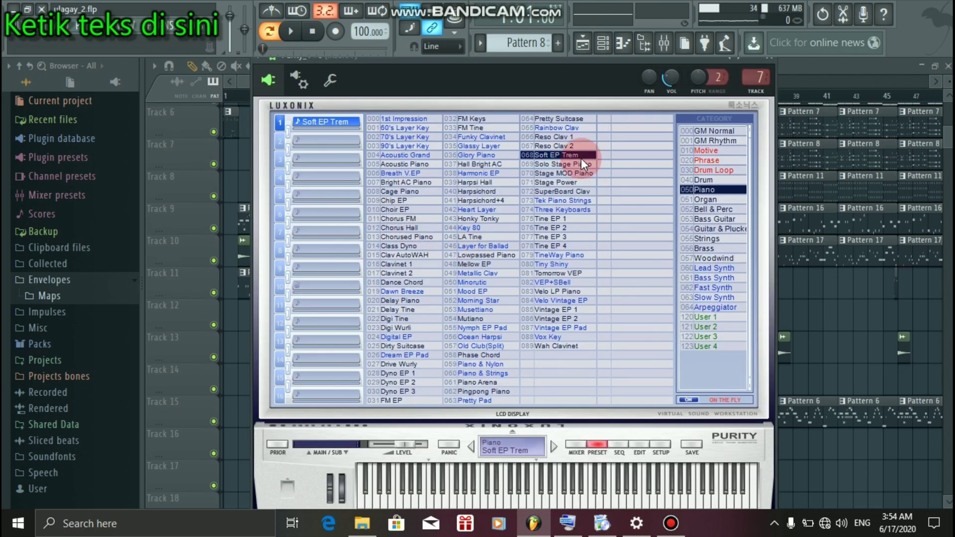
pyautogui.click(773, 62)
pyautogui.click(313, 294)
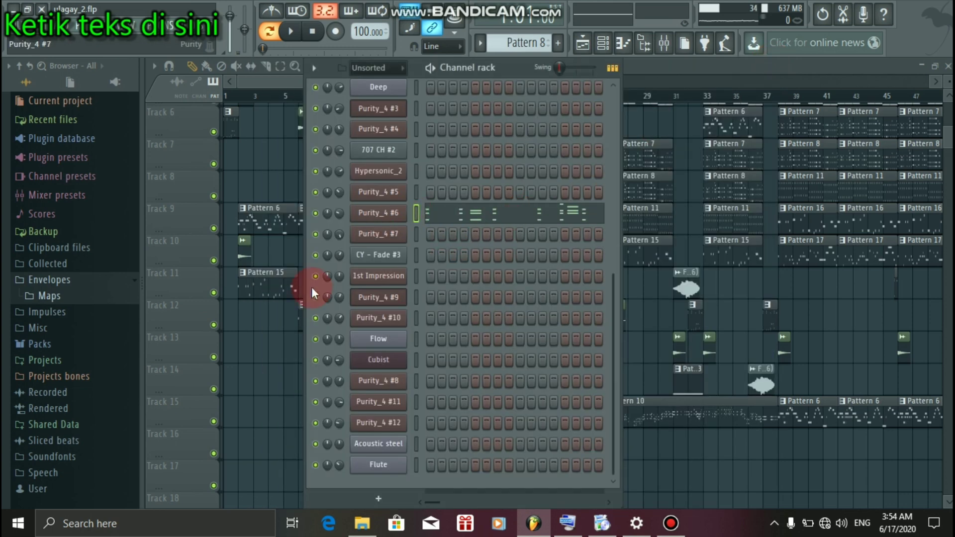
pyautogui.click(409, 311)
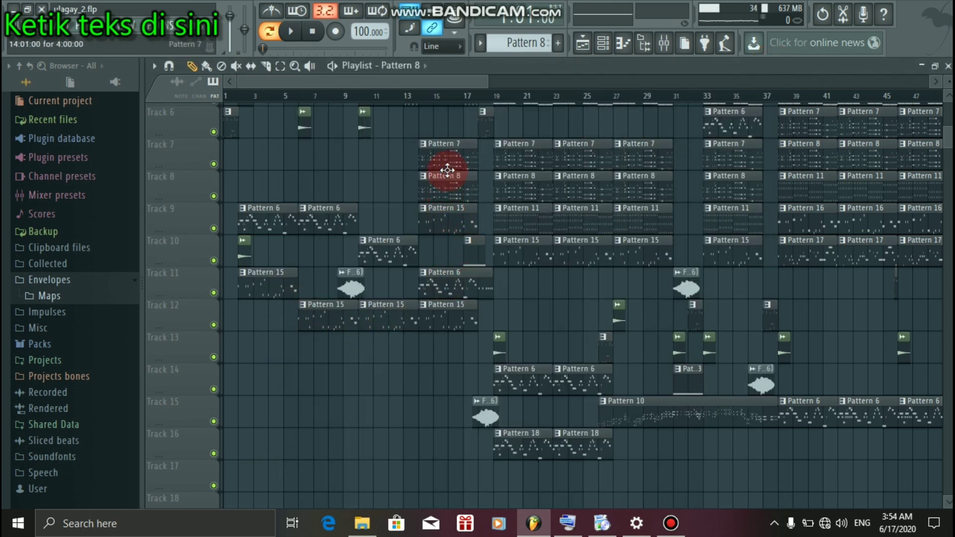
# Step: Play Pattern 7 from the playlist, find its Purity_4 #5 channel, check the instrument's loaded preset and close it
pyautogui.press('space')
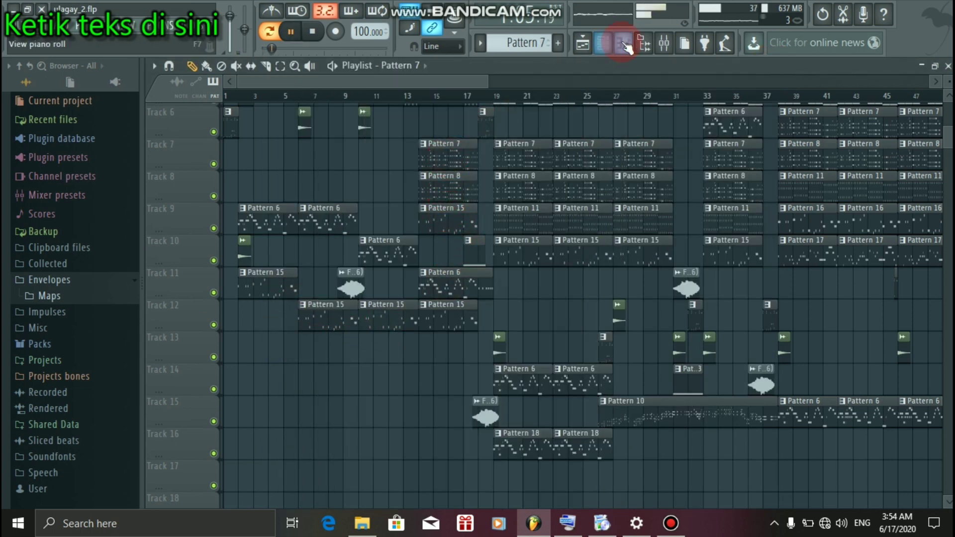
pyautogui.click(603, 43)
pyautogui.click(396, 194)
pyautogui.press('space')
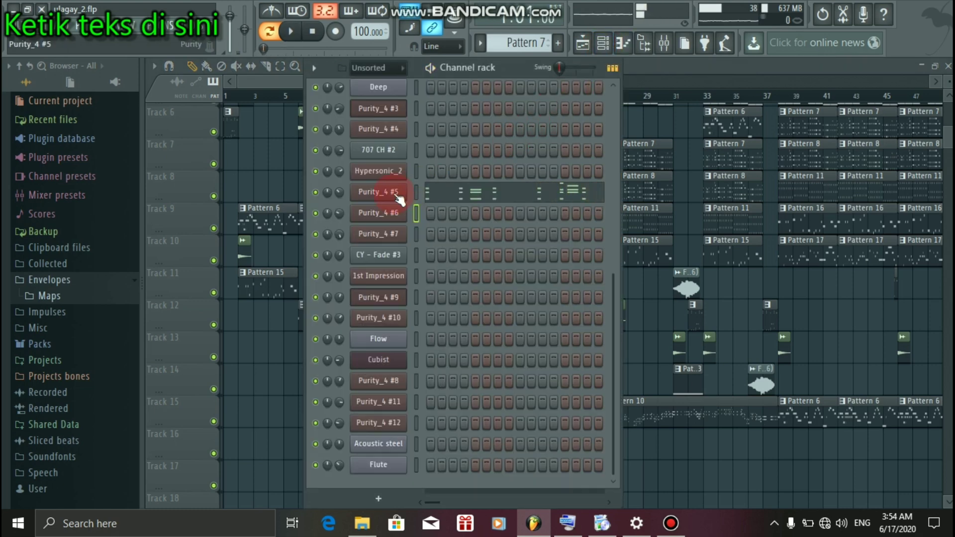
pyautogui.click(393, 193)
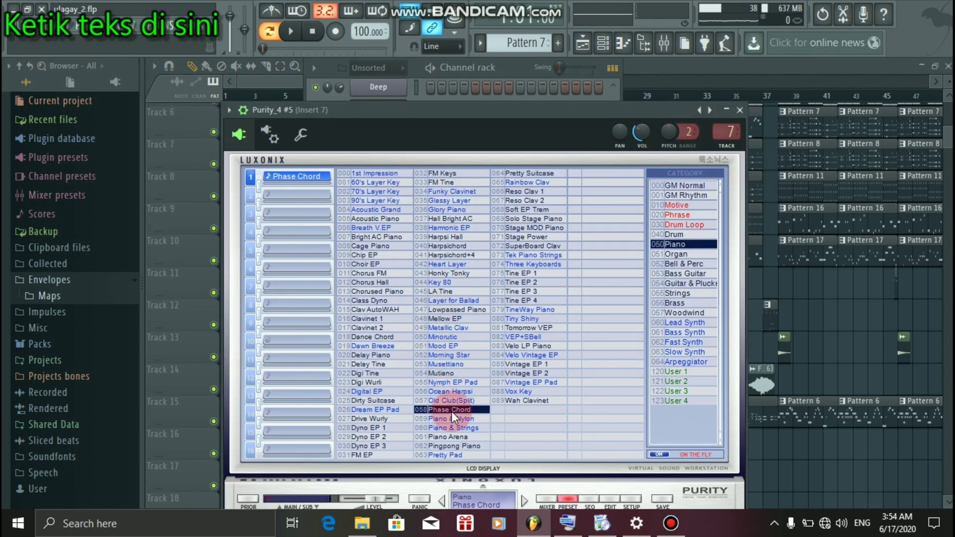
pyautogui.click(736, 114)
# Step: Play Pattern 7 with its Purity_4 #5 notes in the piano roll and bring back the channel rack
pyautogui.click(480, 195)
pyautogui.press('space')
pyautogui.click(438, 257)
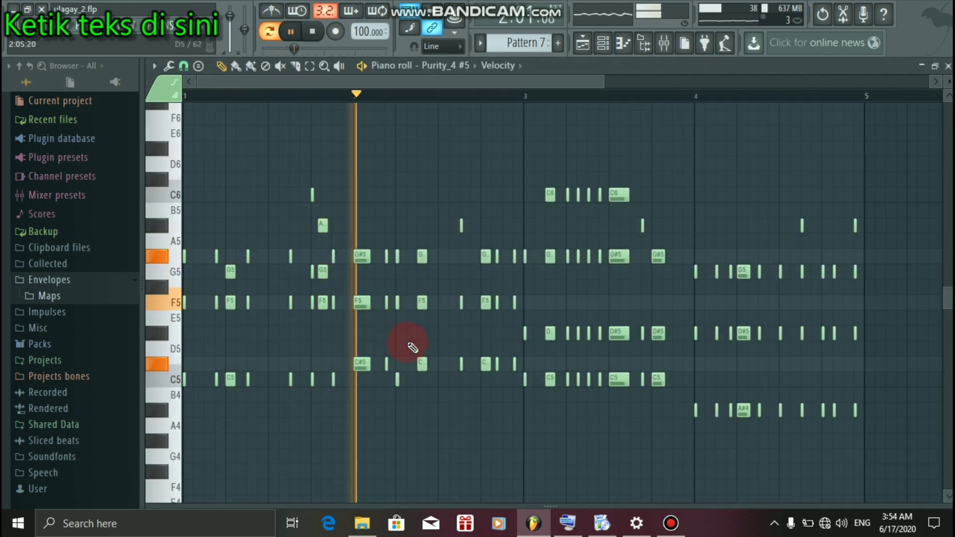
pyautogui.click(603, 48)
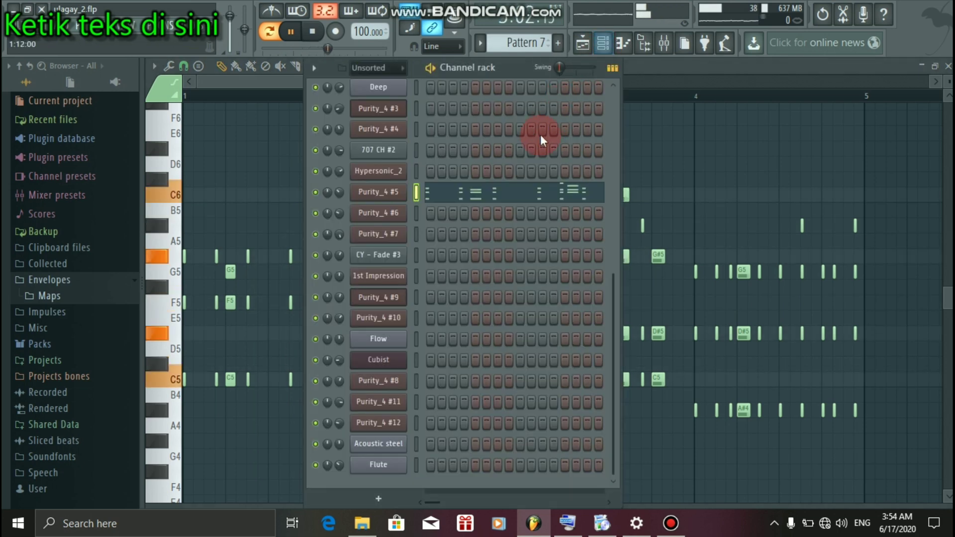
# Step: Pick Pattern 8 in the playlist, view its Purity_4 #6 notes in the piano roll during playback, and return to the stopped playlist
pyautogui.click(582, 44)
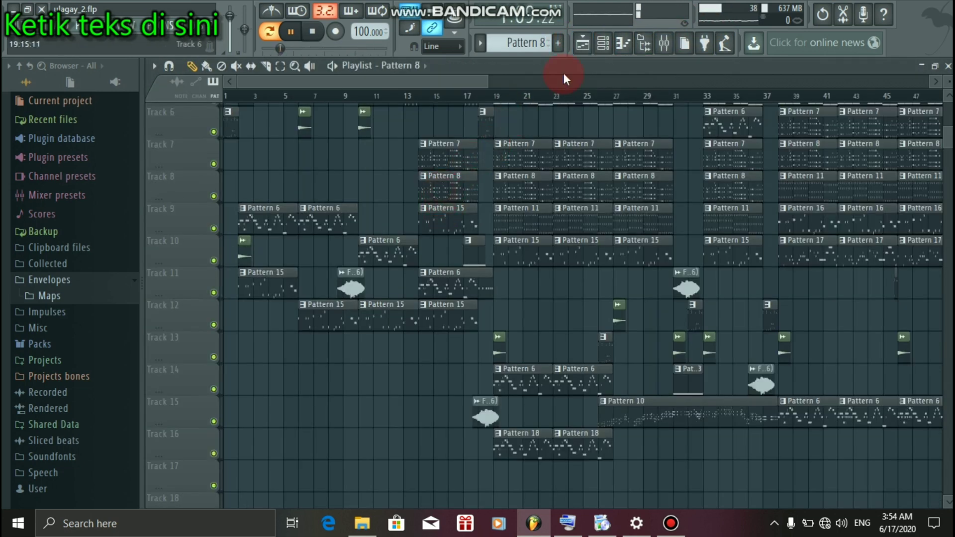
pyautogui.click(603, 43)
pyautogui.click(495, 214)
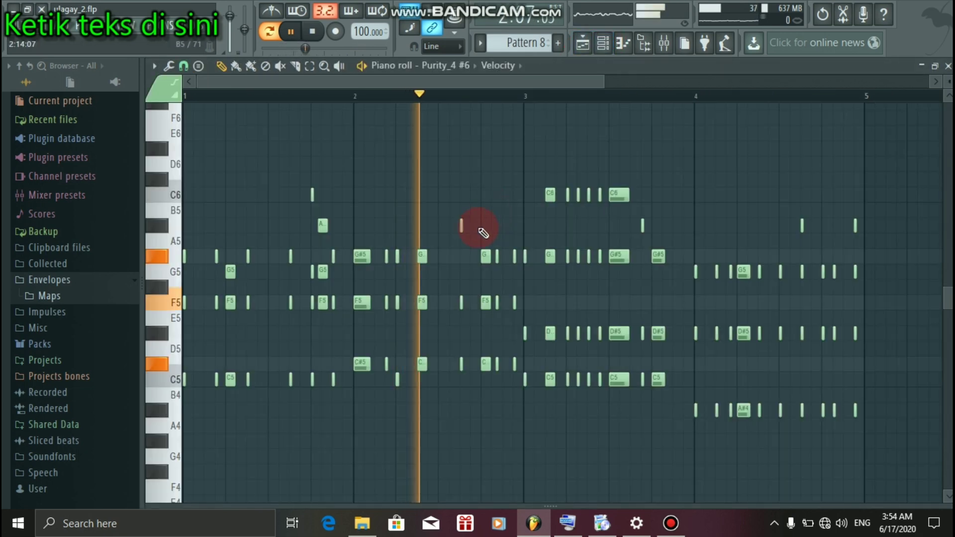
pyautogui.click(583, 44)
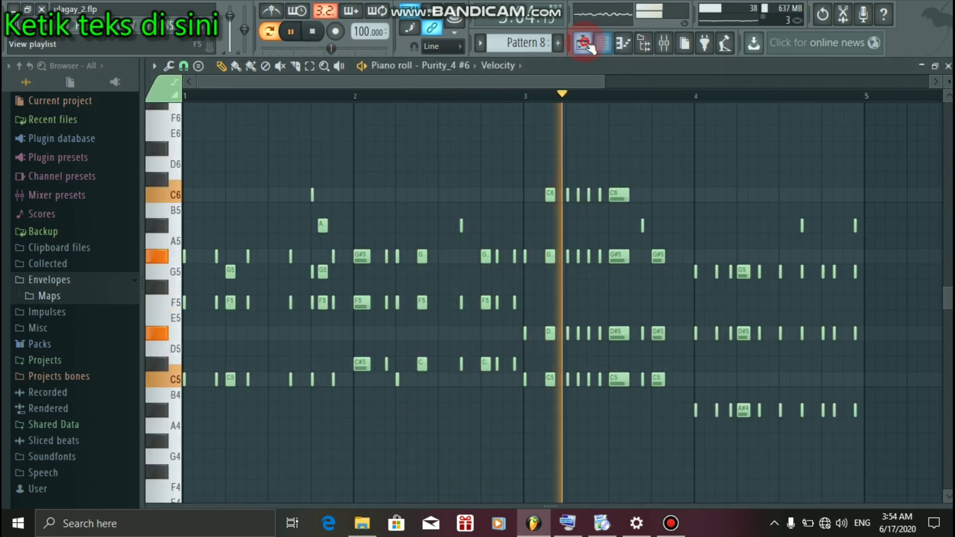
pyautogui.press('space')
pyautogui.click(761, 183)
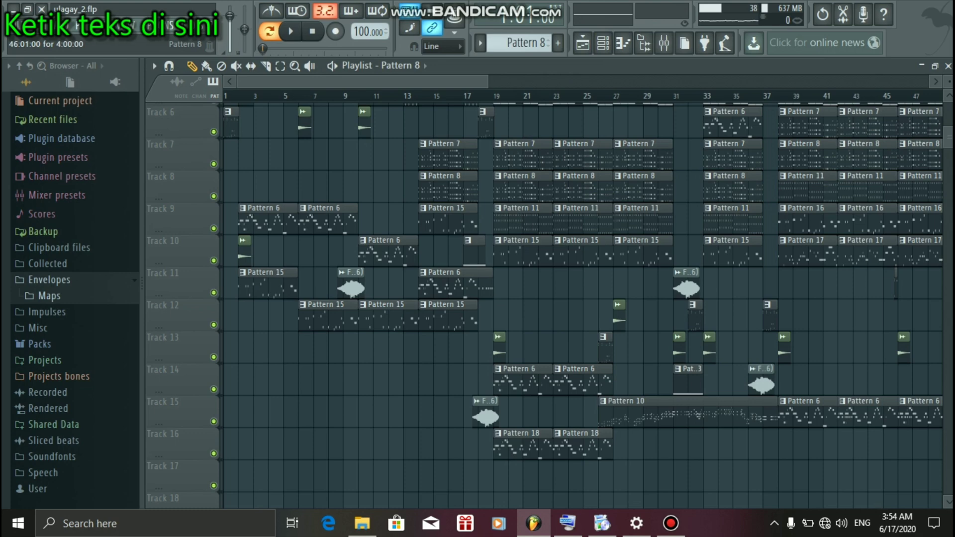
# Step: Pick Pattern 1 in the playlist, play it briefly and bring up the channel rack with playback stopped
pyautogui.scroll(5, 550, 305)
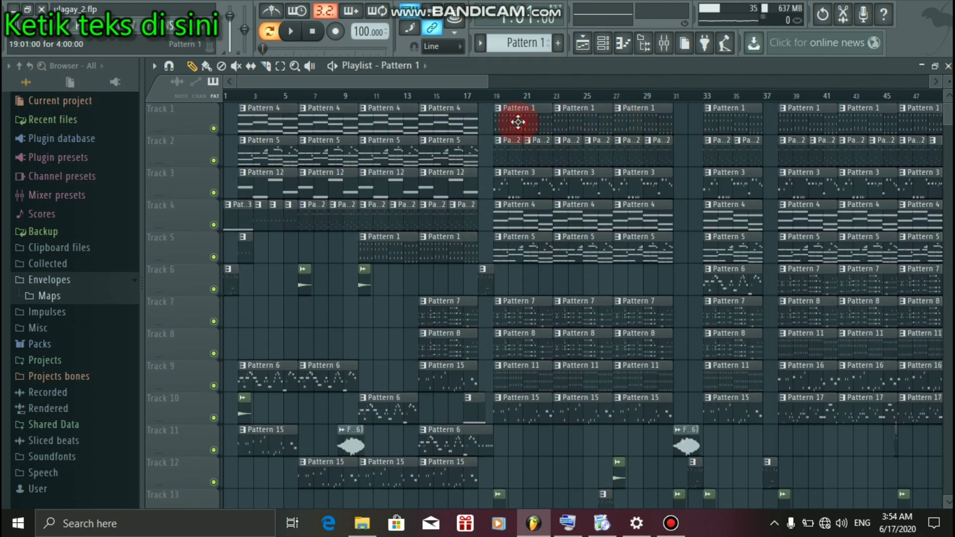
pyautogui.press('space')
pyautogui.click(603, 43)
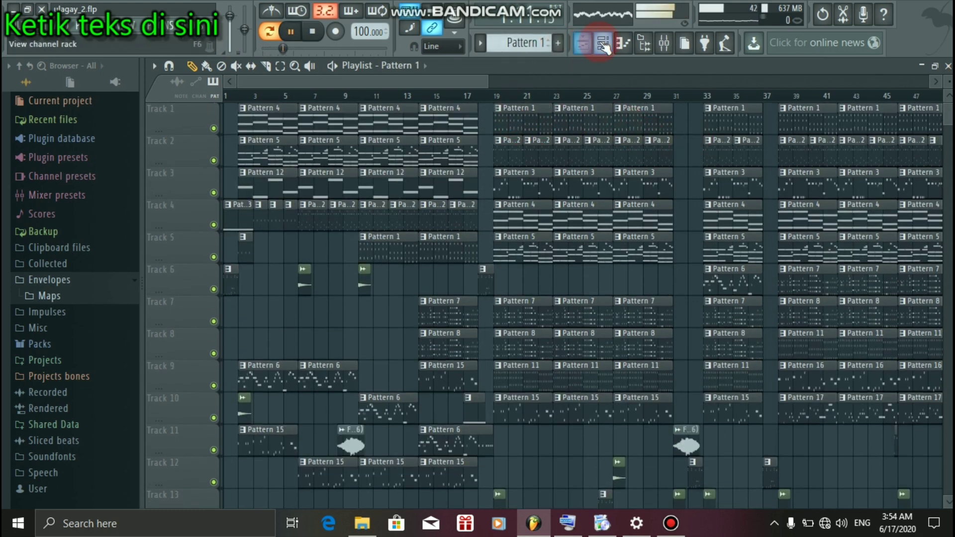
pyautogui.click(602, 43)
pyautogui.press('space')
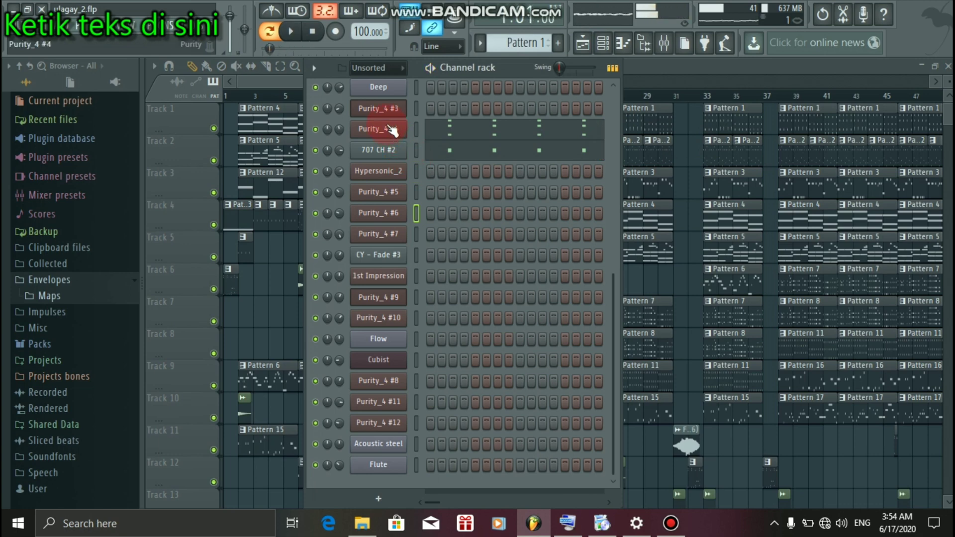
# Step: Check the preset loaded in the Purity_4 #4 instrument during Pattern 1 playback, close it and stop
pyautogui.click(390, 130)
pyautogui.moveTo(490, 186); pyautogui.dragTo(478, 96)
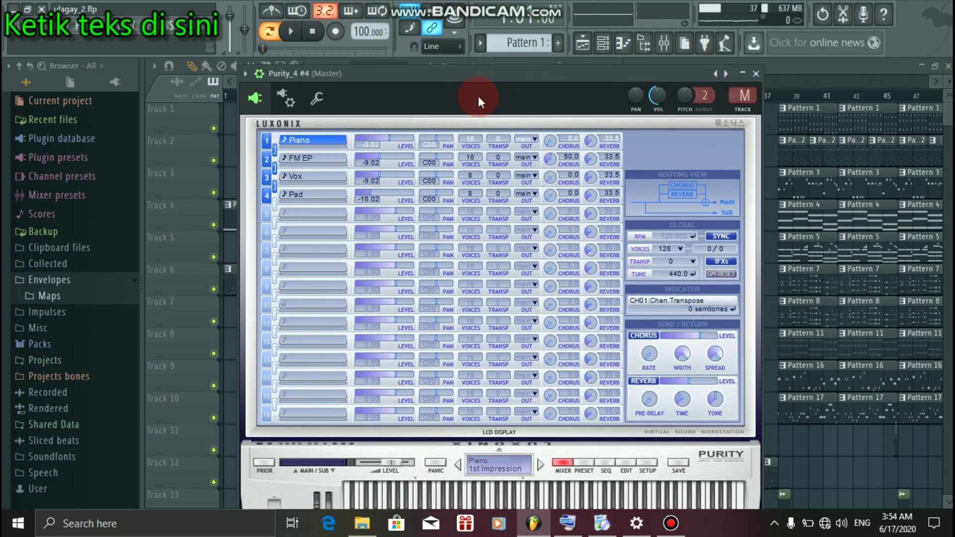
pyautogui.click(577, 444)
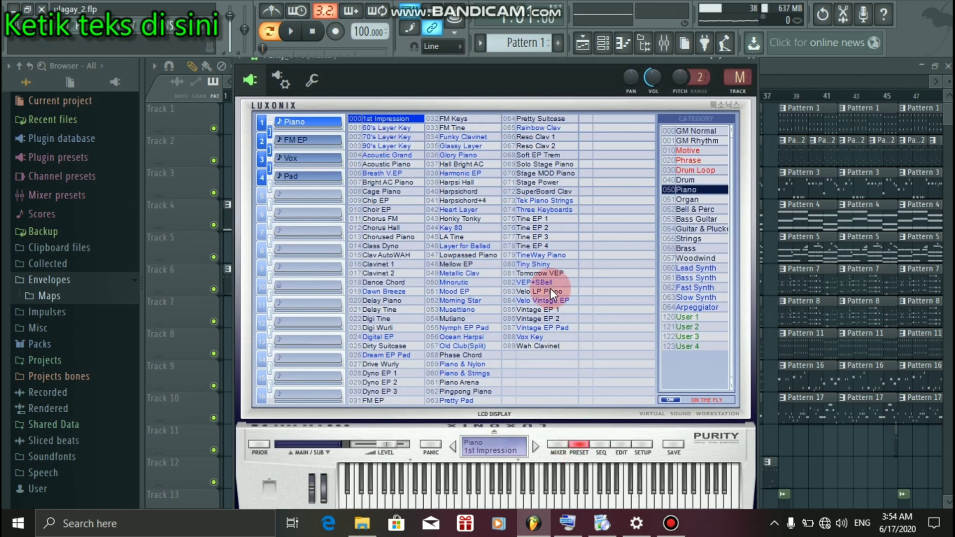
pyautogui.press('space')
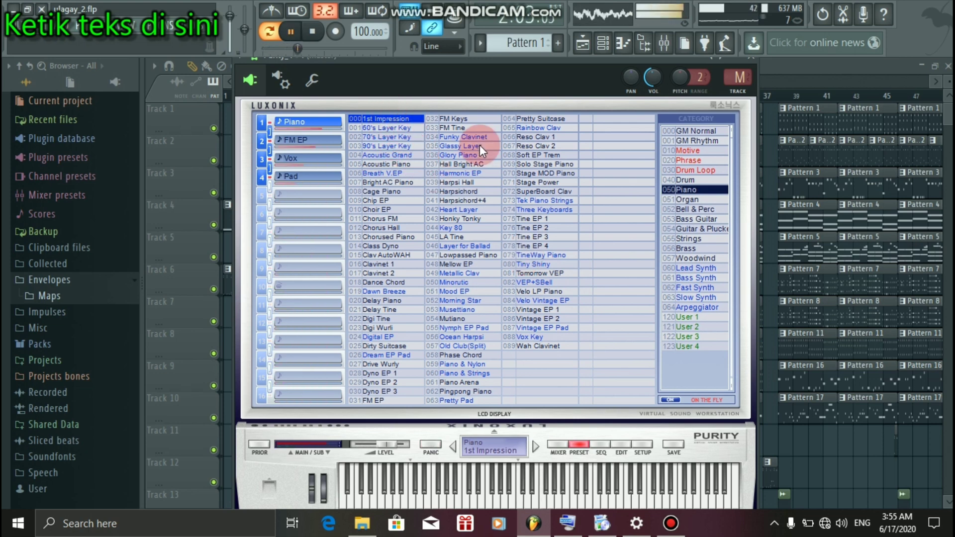
pyautogui.click(751, 60)
pyautogui.press('space')
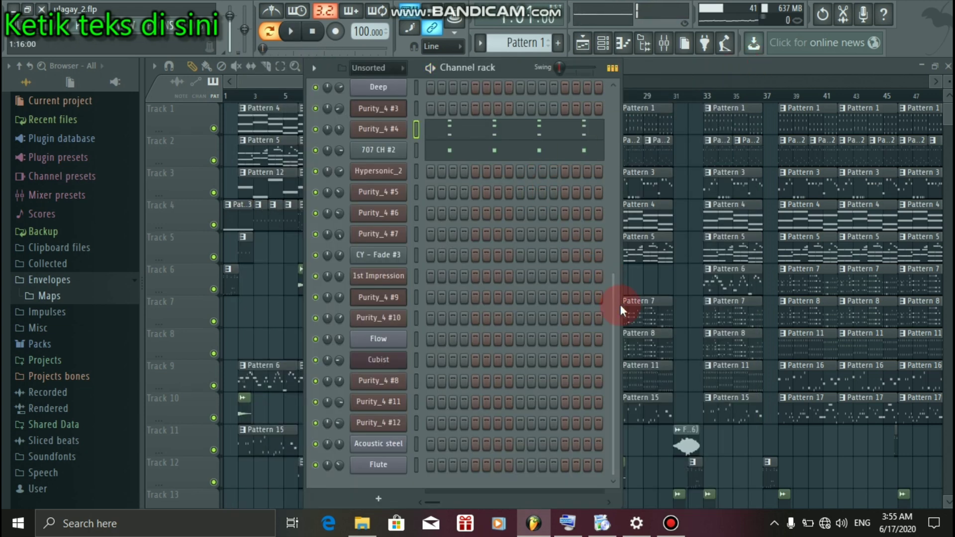
# Step: Find the Purity_4 channel used in Pattern 1, check its loaded preset in the preset list and close the instrument
pyautogui.moveTo(616, 301); pyautogui.dragTo(517, 197)
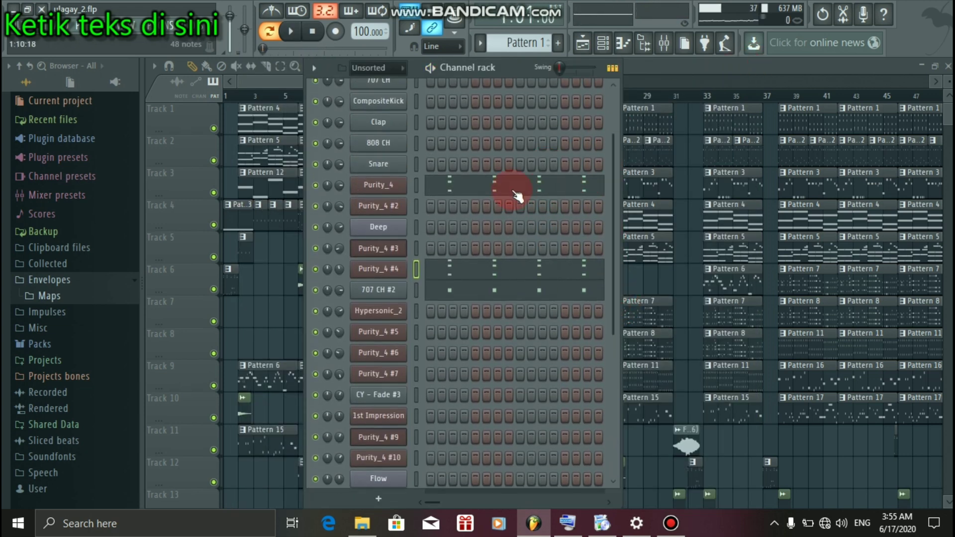
pyautogui.click(364, 189)
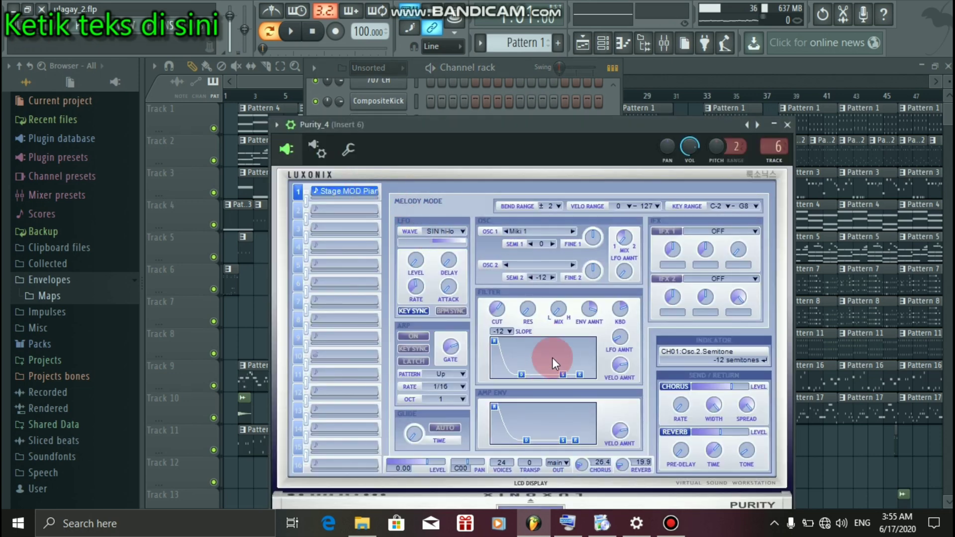
pyautogui.click(528, 111)
pyautogui.click(625, 446)
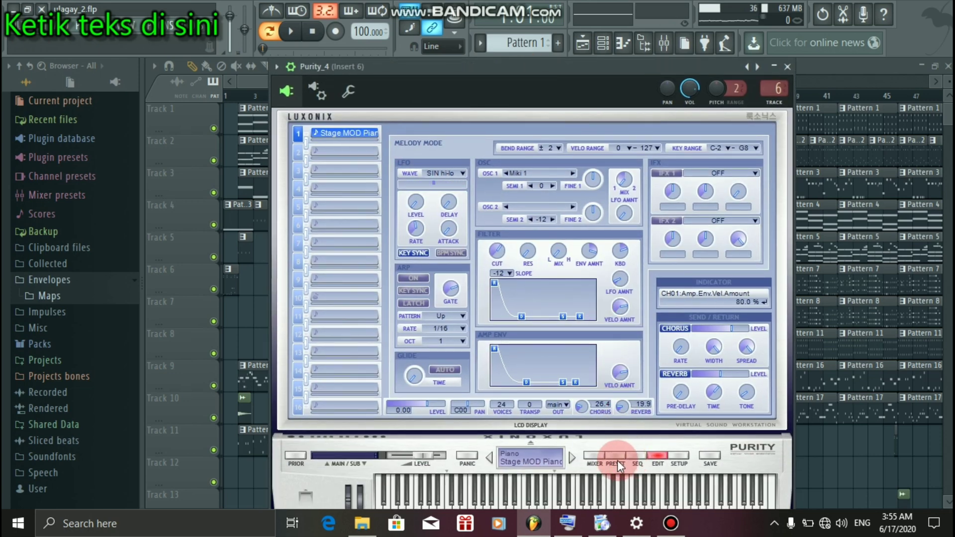
pyautogui.click(613, 457)
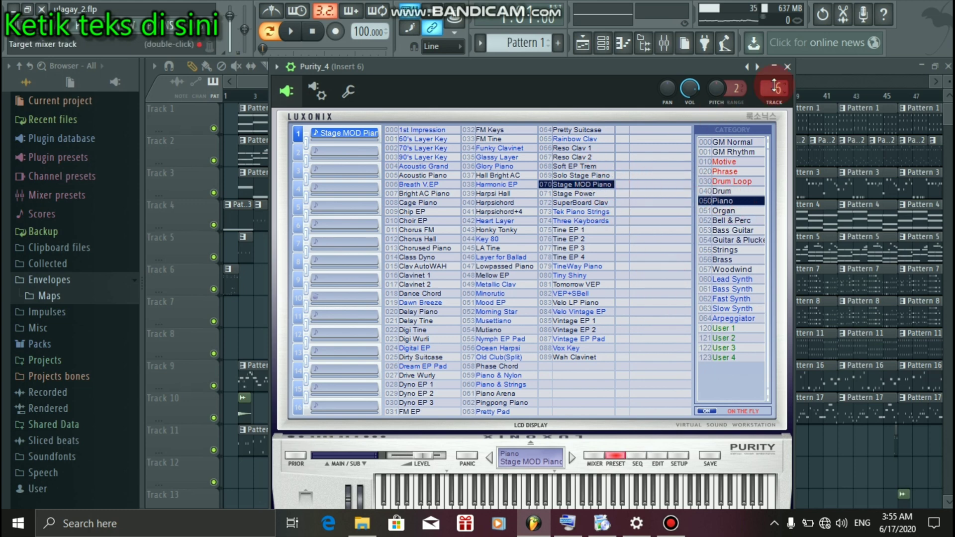
pyautogui.click(788, 67)
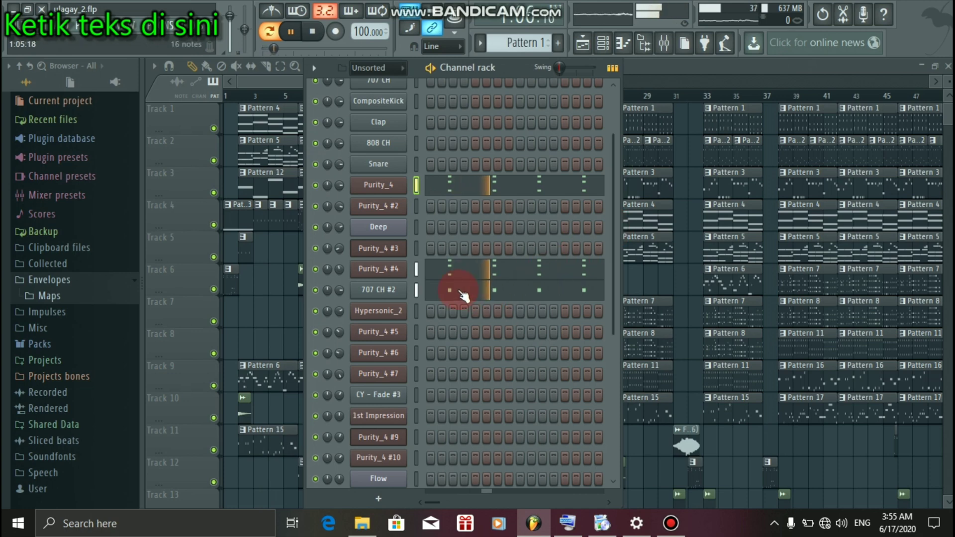
# Step: Inspect the sample settings of the 707 CH #2 channel and close its window
pyautogui.click(397, 297)
pyautogui.click(390, 412)
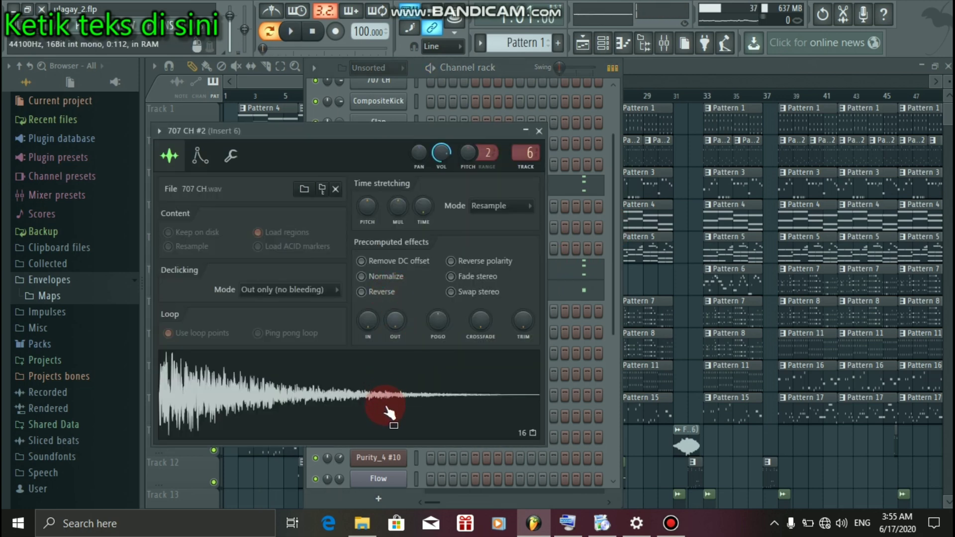
pyautogui.click(538, 131)
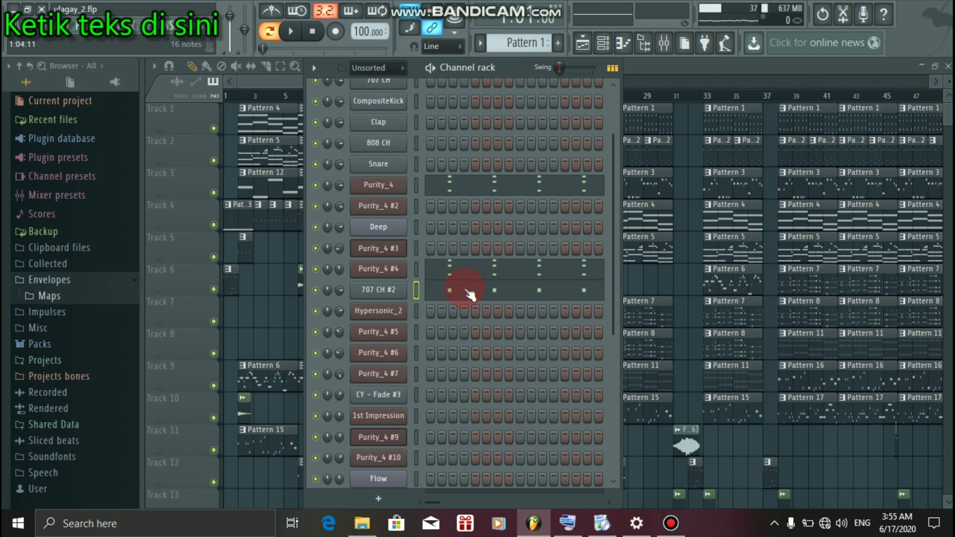
# Step: Return to the playlist, play Pattern 3, stop playback and bring up the channel rack
pyautogui.click(296, 308)
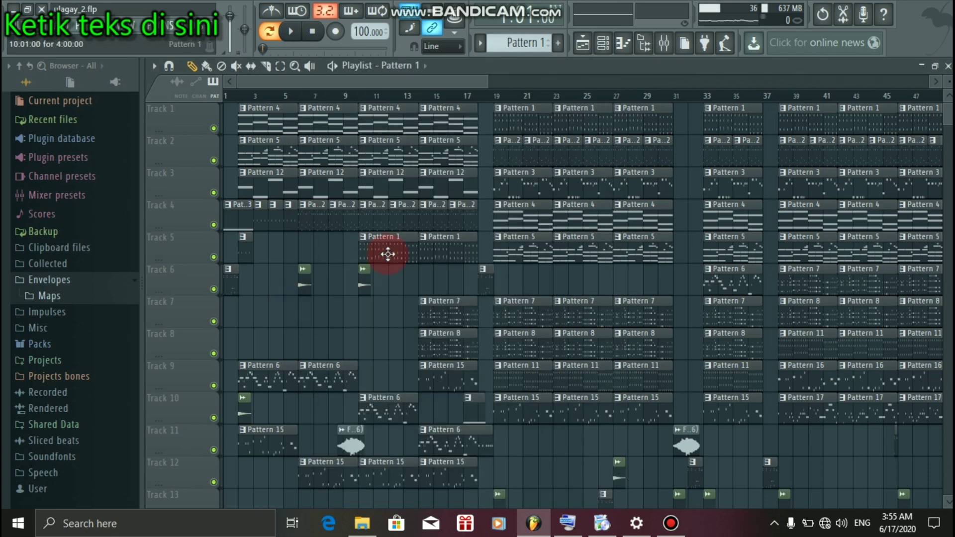
pyautogui.press('space')
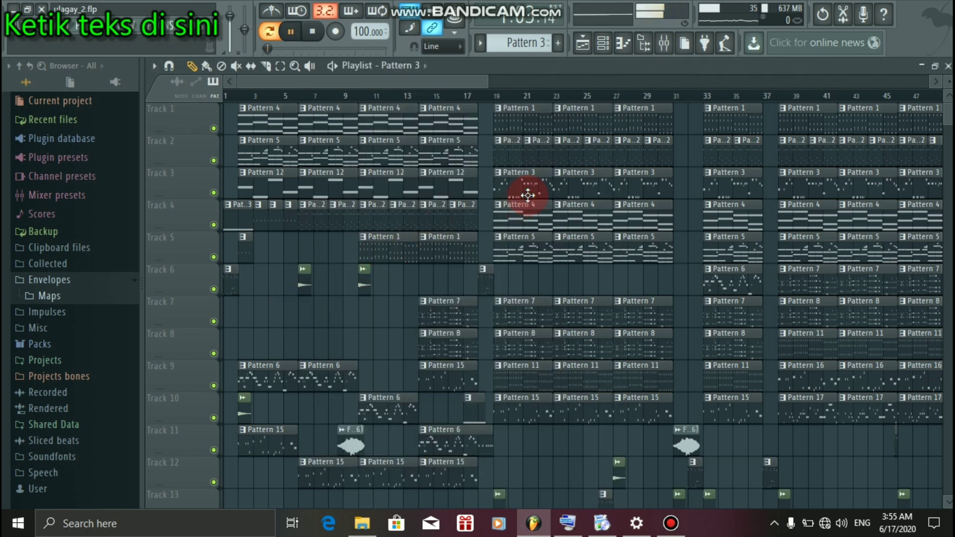
pyautogui.click(526, 171)
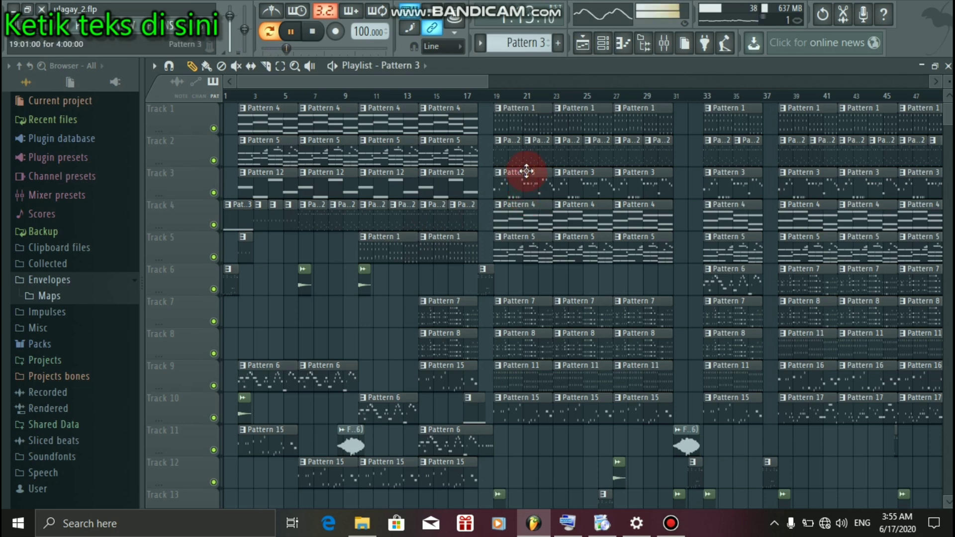
pyautogui.press('space')
pyautogui.click(616, 45)
# Step: Play Pattern 3 with the Deep channel's notes in the piano roll, and briefly view its Sytrus instrument
pyautogui.click(392, 227)
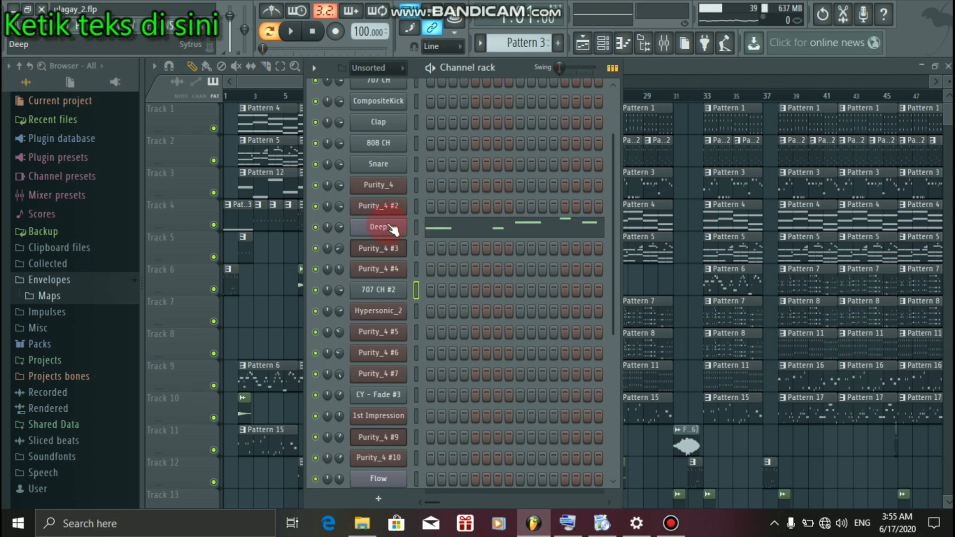
pyautogui.click(422, 227)
pyautogui.press('space')
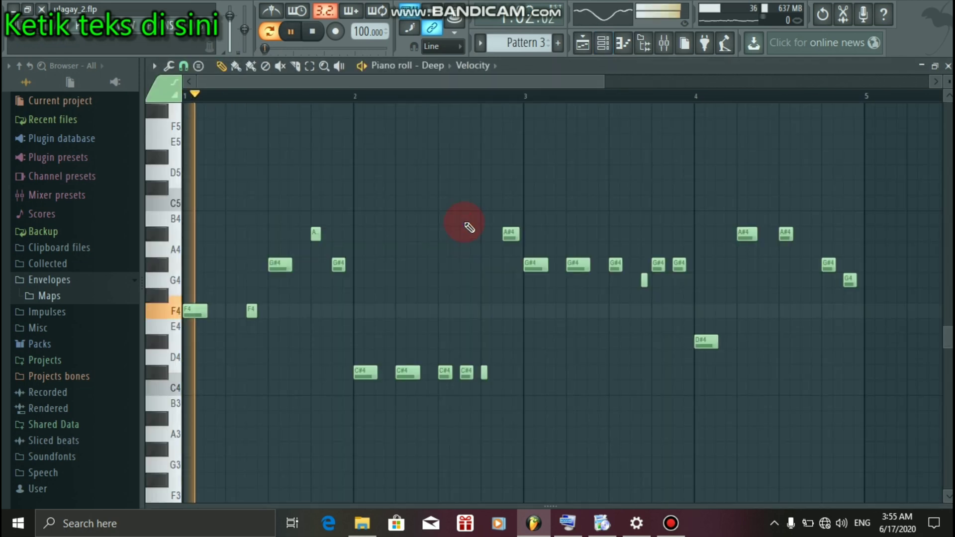
pyautogui.click(603, 48)
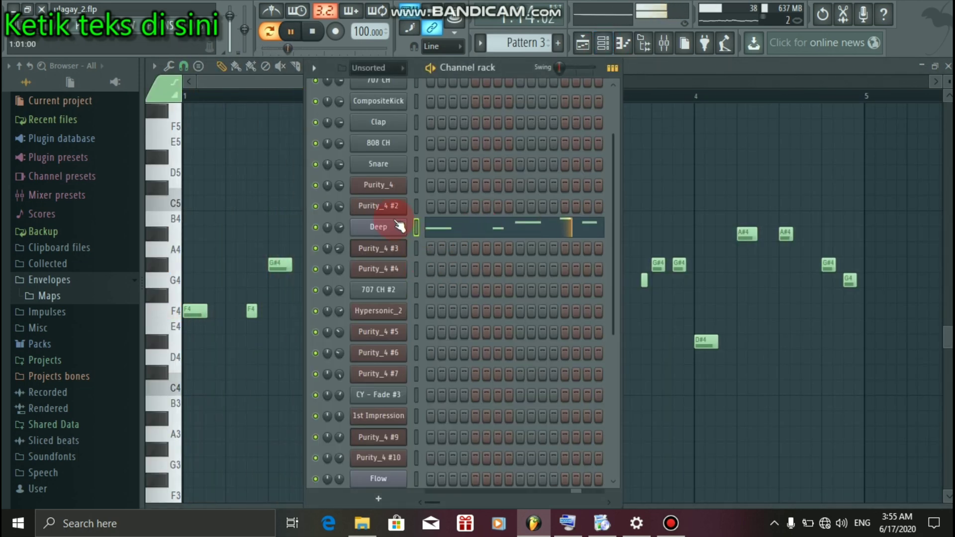
pyautogui.click(390, 226)
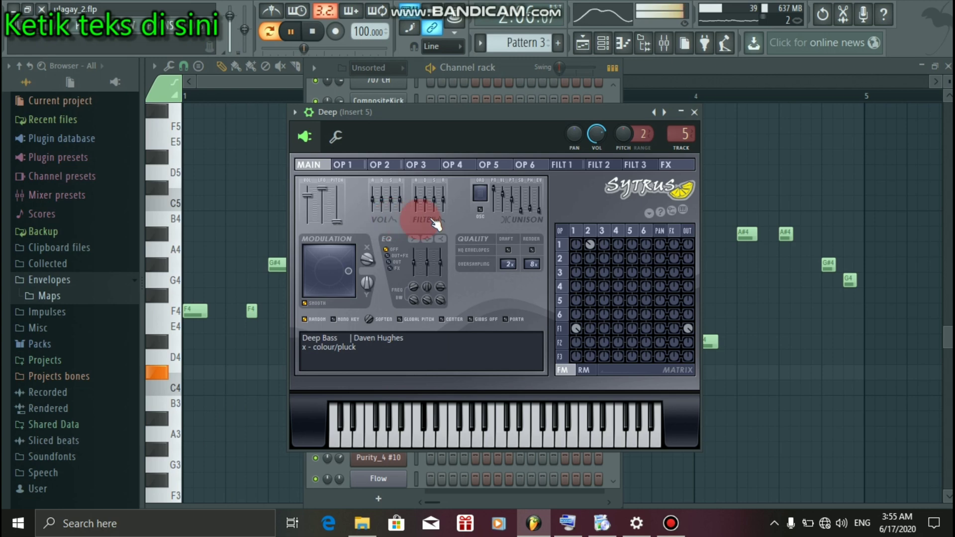
pyautogui.click(676, 68)
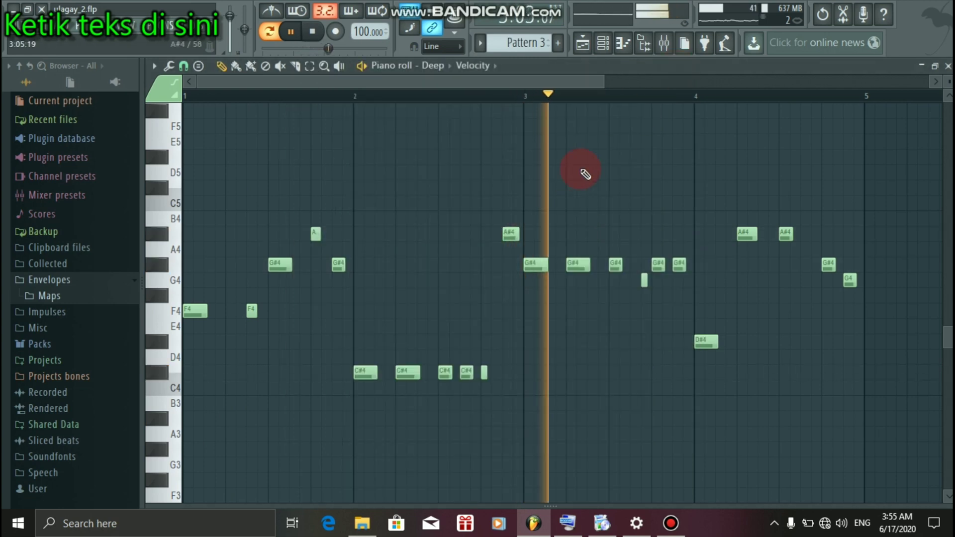
# Step: Choose the Deep preset from the Bass category in the Deep channel's Sytrus, close the instrument and stop playback
pyautogui.click(603, 47)
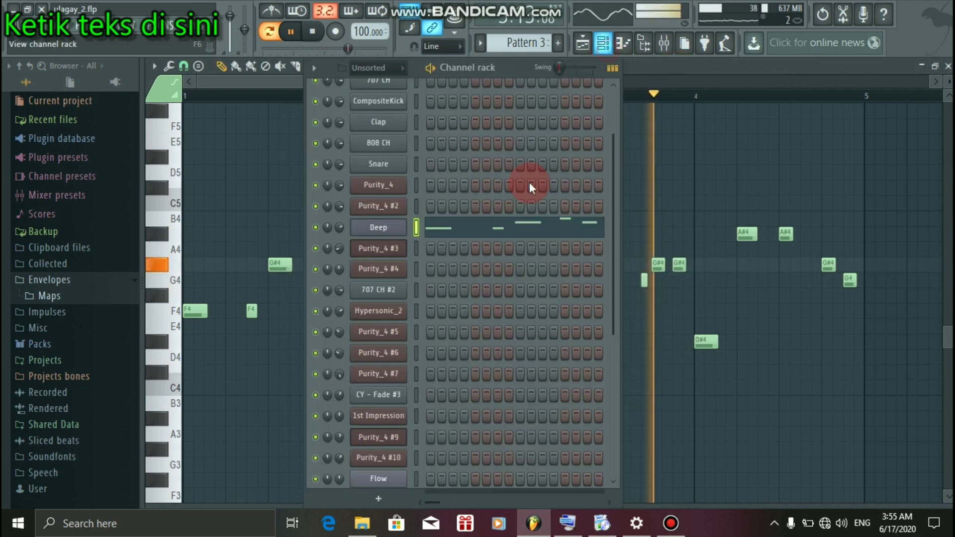
pyautogui.click(393, 227)
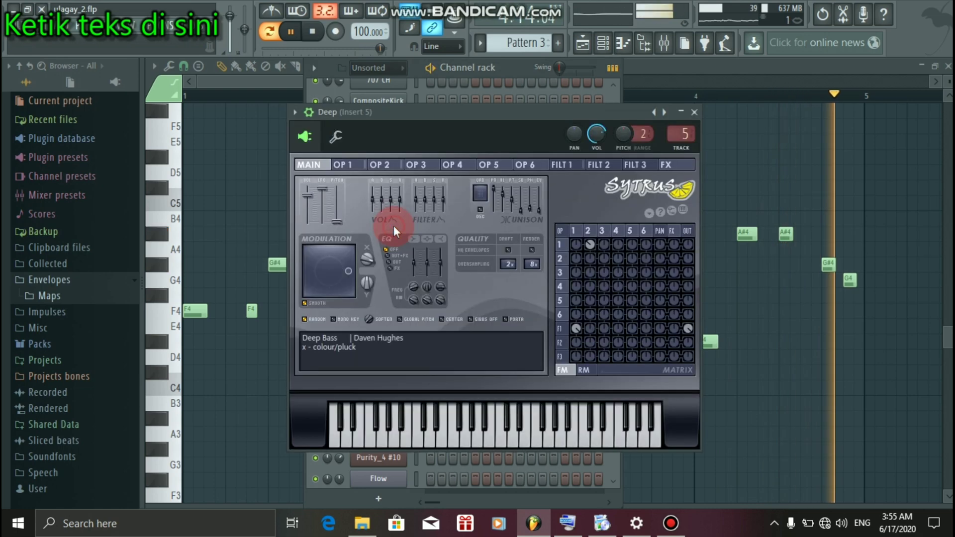
pyautogui.rightClick(664, 112)
pyautogui.moveTo(706, 139)
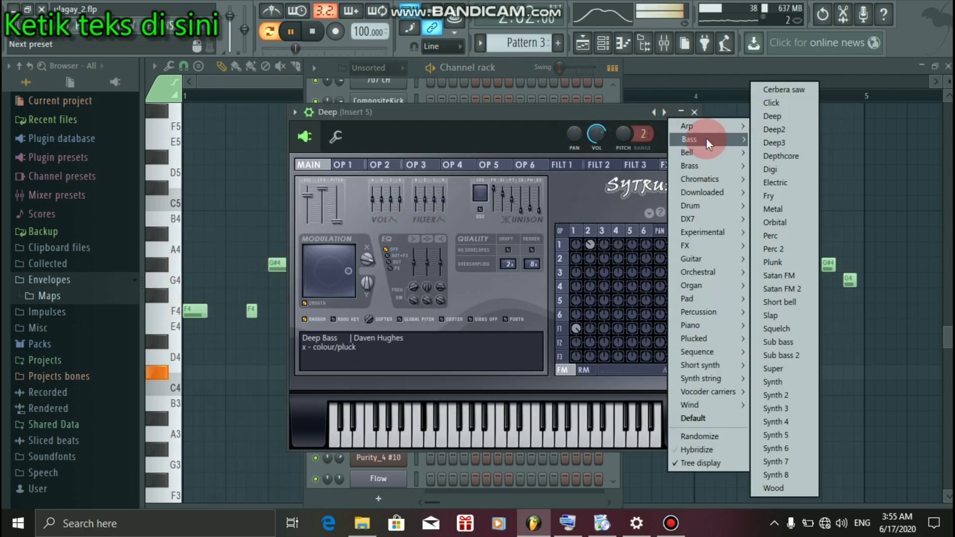
pyautogui.click(788, 117)
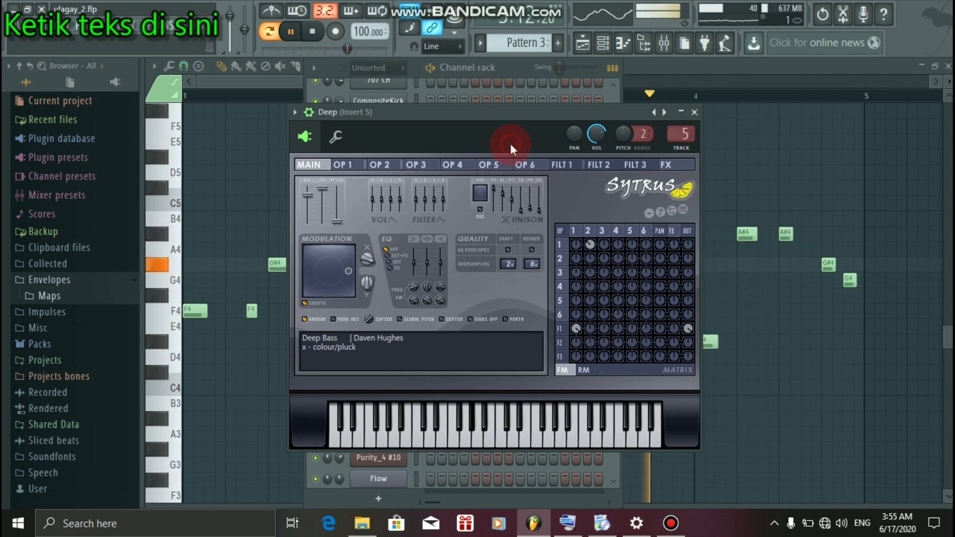
pyautogui.click(694, 113)
pyautogui.press('space')
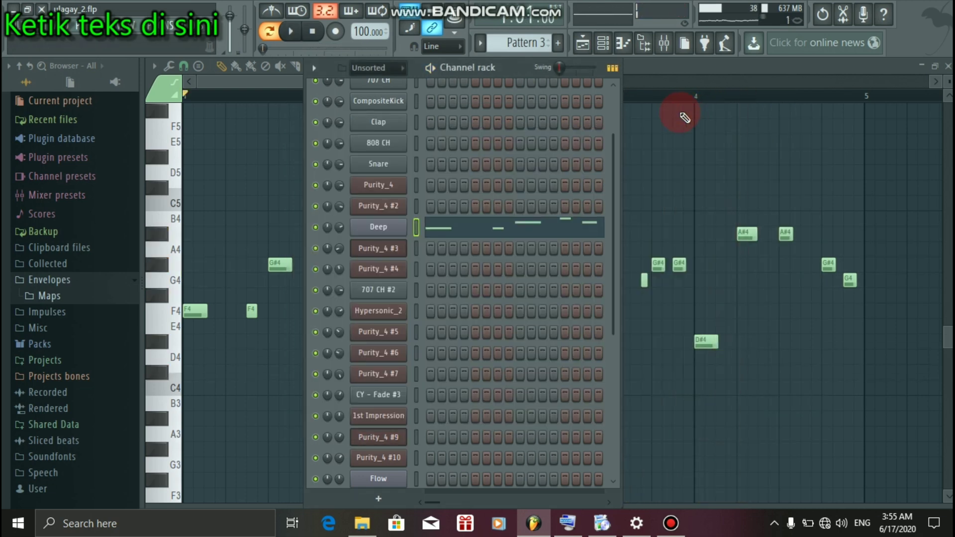
# Step: Return to the playlist and play Patterns 4, 5, 7 and 8 in turn
pyautogui.click(591, 49)
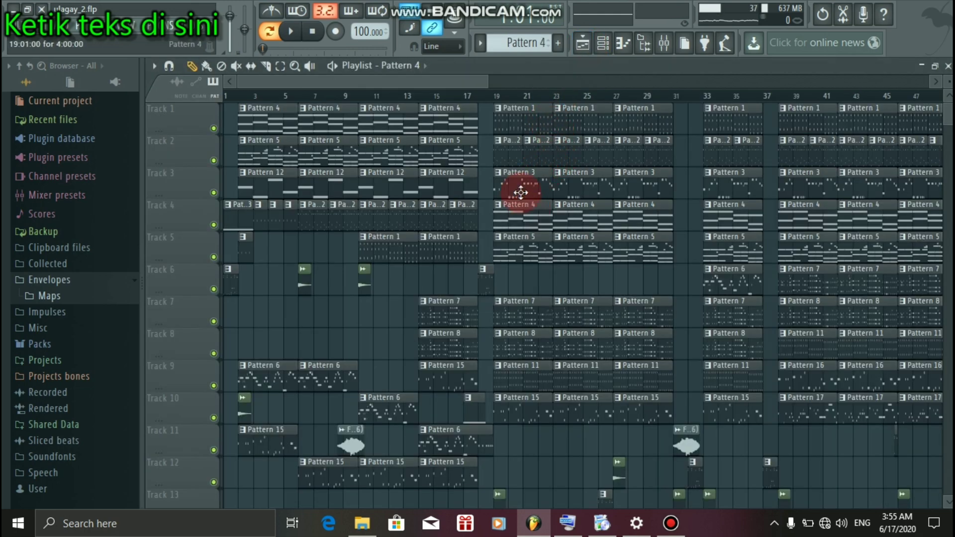
pyautogui.press('space')
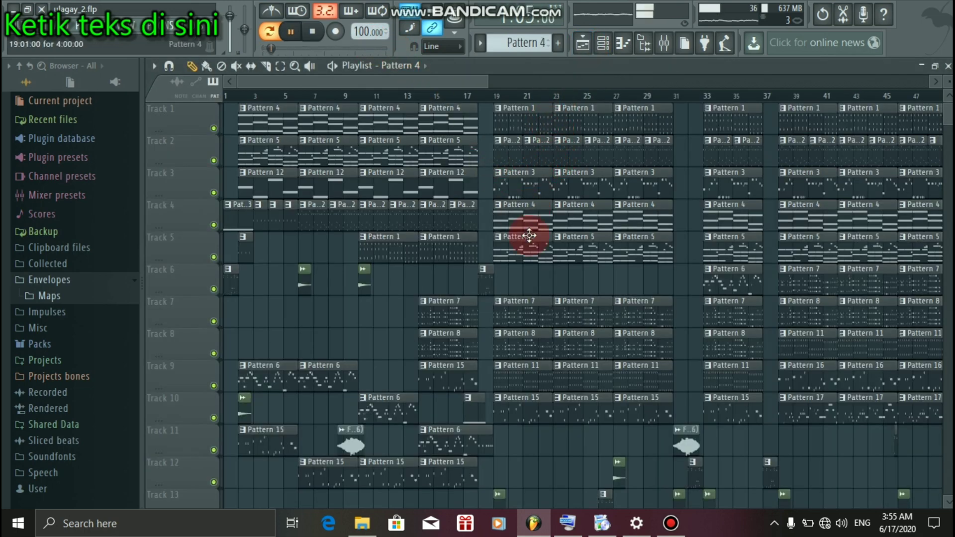
pyautogui.click(533, 261)
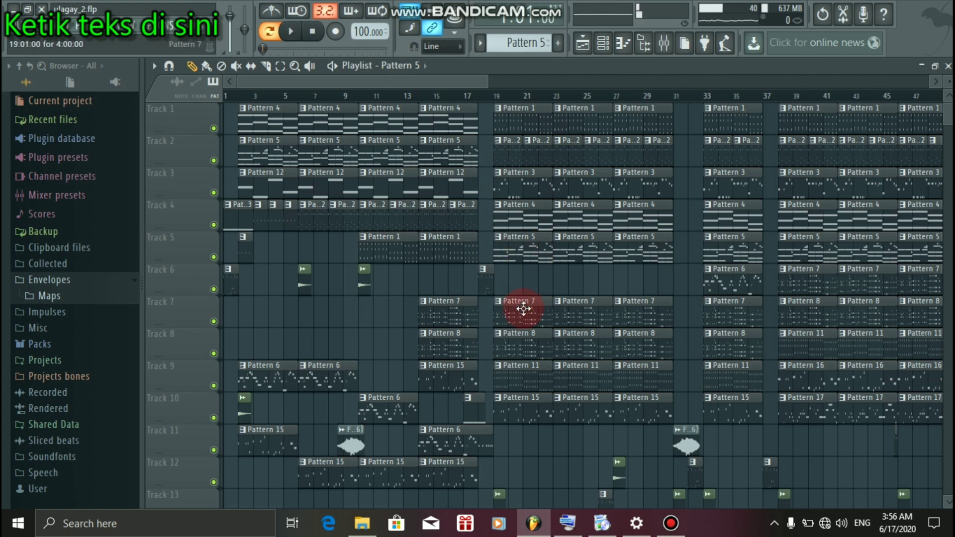
pyautogui.press('space')
pyautogui.click(524, 309)
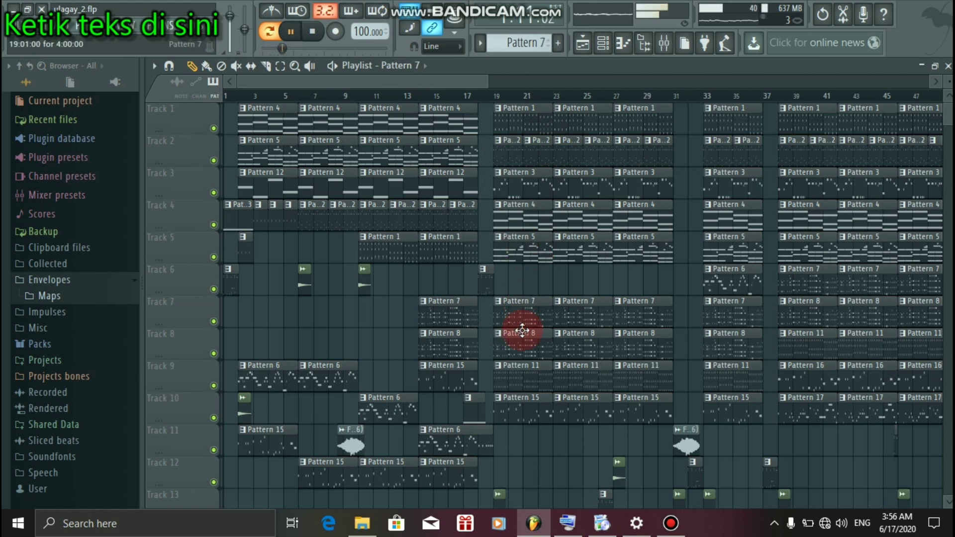
pyautogui.click(522, 330)
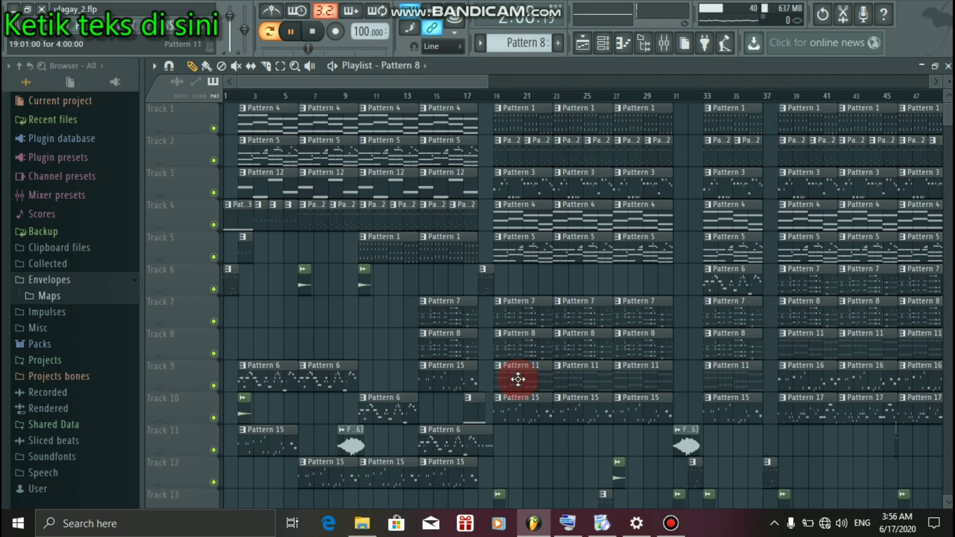
# Step: Pick Pattern 11 and play it with its Purity_4 #10 notes in the piano roll
pyautogui.click(603, 44)
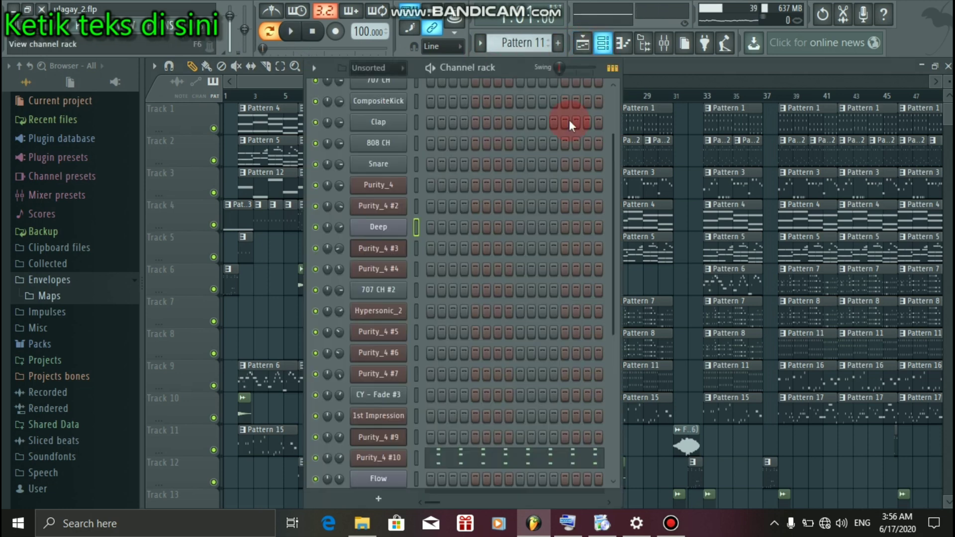
pyautogui.click(462, 460)
pyautogui.press('space')
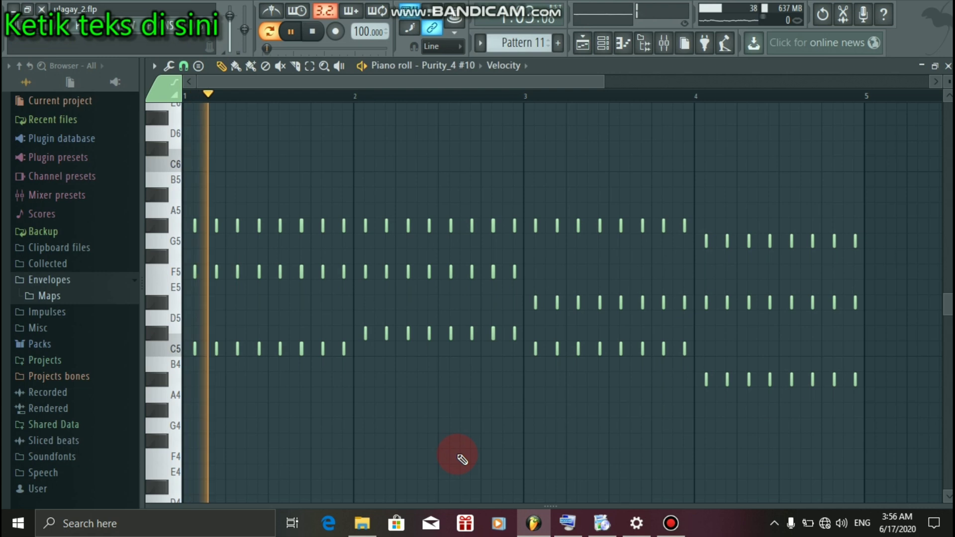
# Step: Open the Purity_4 #10 instrument, show its Vintage EP 2 preset in the Piano category, close the instrument and stop playback
pyautogui.click(619, 45)
pyautogui.click(383, 464)
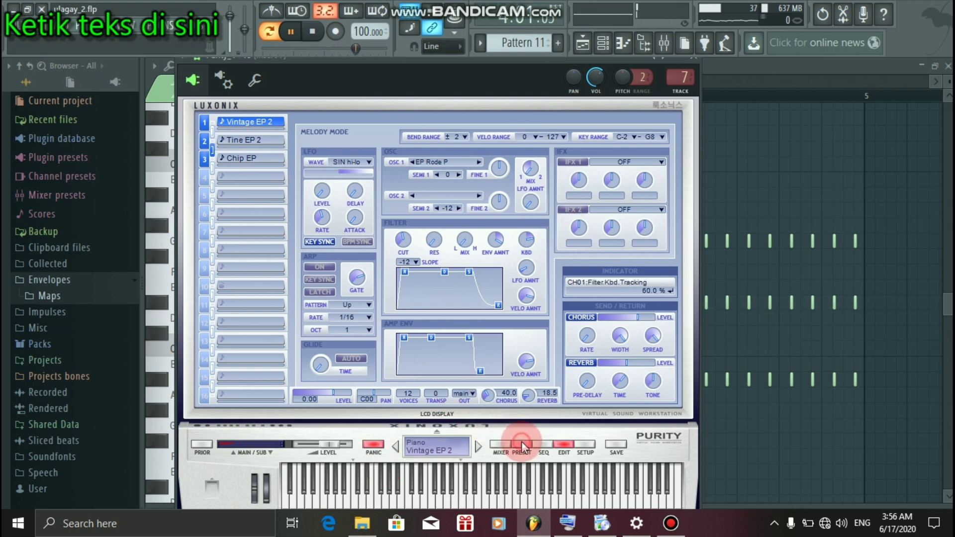
pyautogui.click(521, 441)
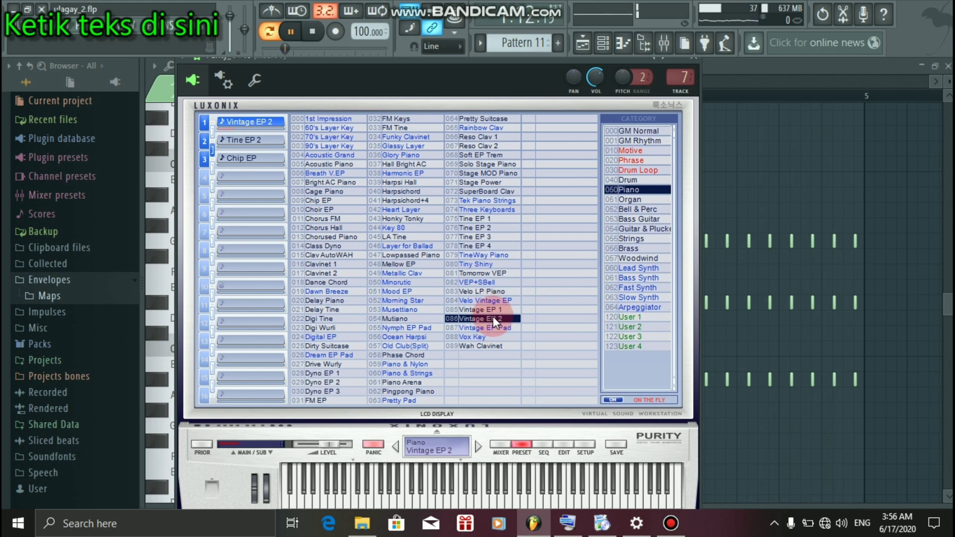
pyautogui.click(560, 444)
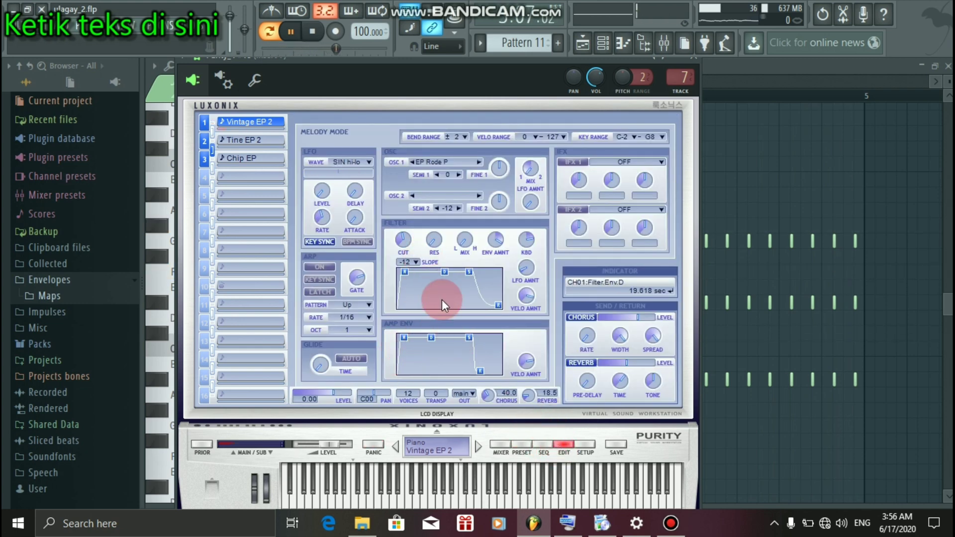
pyautogui.click(693, 60)
pyautogui.press('space')
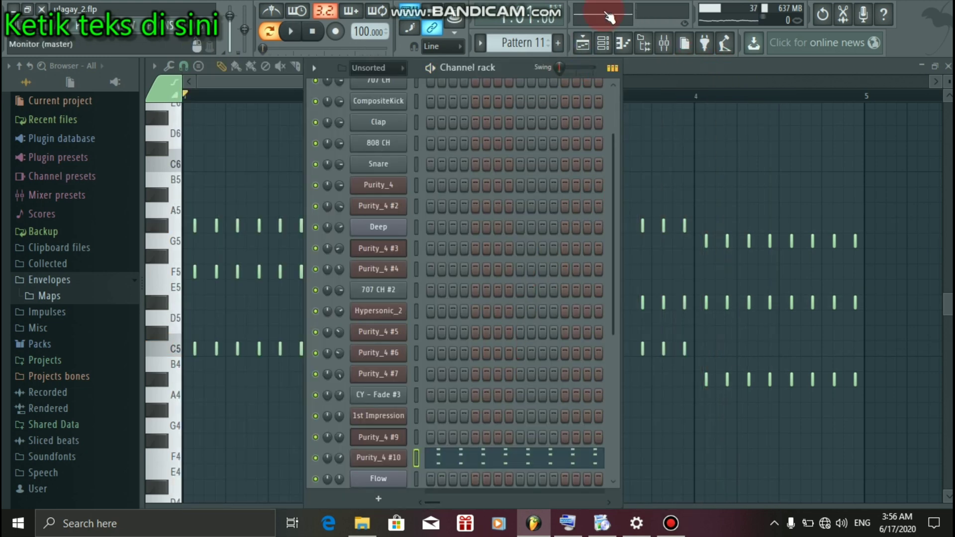
# Step: Return to the playlist and play Patterns 15 and 18 in turn
pyautogui.click(585, 52)
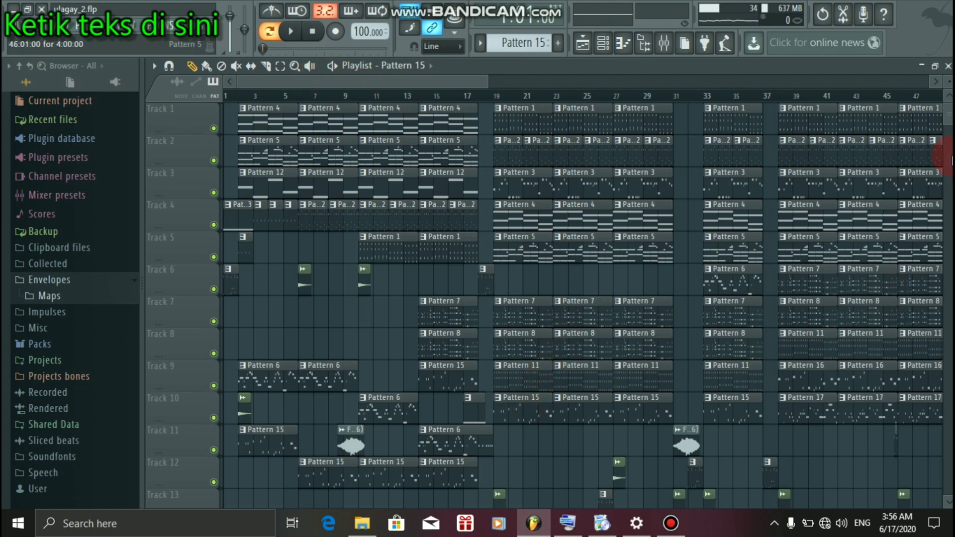
pyautogui.press('space')
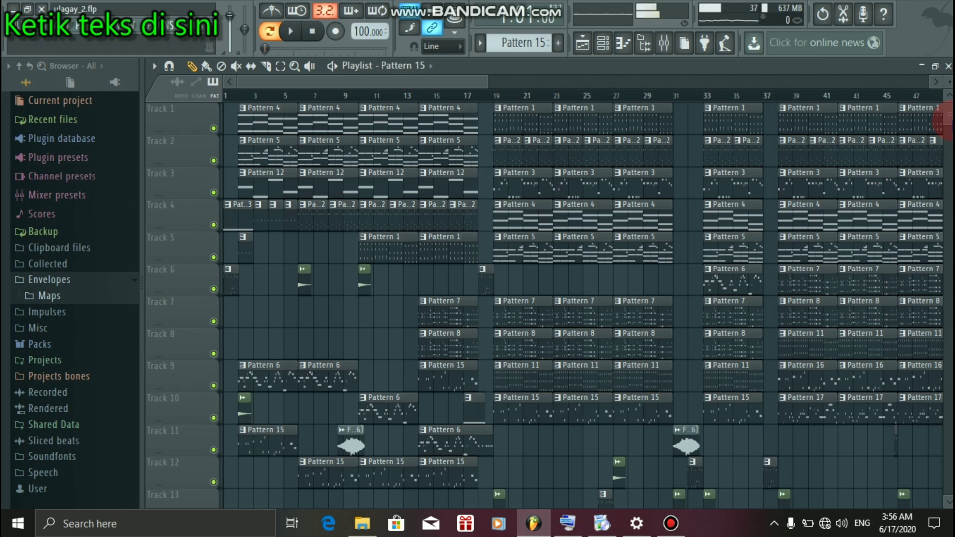
pyautogui.moveTo(952, 122); pyautogui.dragTo(950, 161)
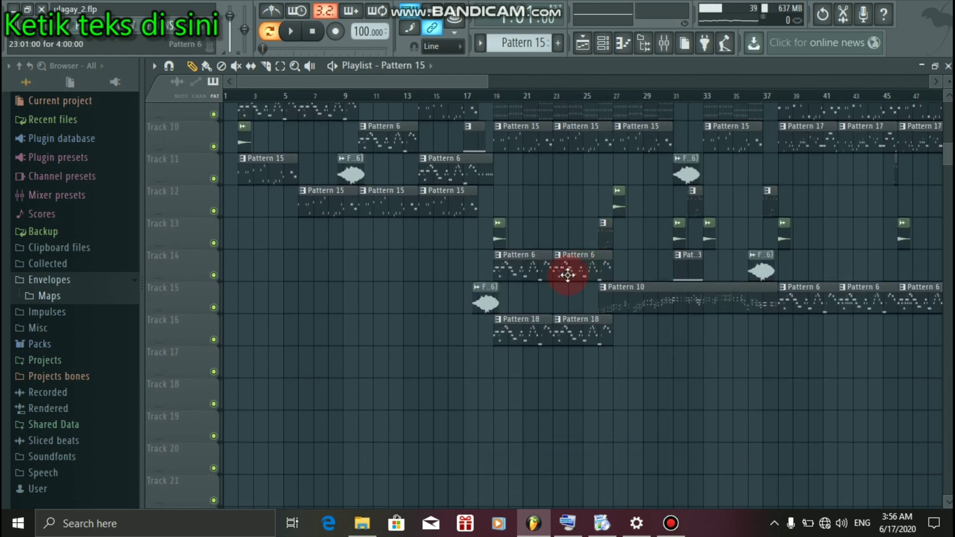
pyautogui.click(532, 322)
pyautogui.press('space')
# Step: Find Pattern 18's Flute channel in the channel rack, stop playback and show its Sytrus instrument
pyautogui.click(603, 48)
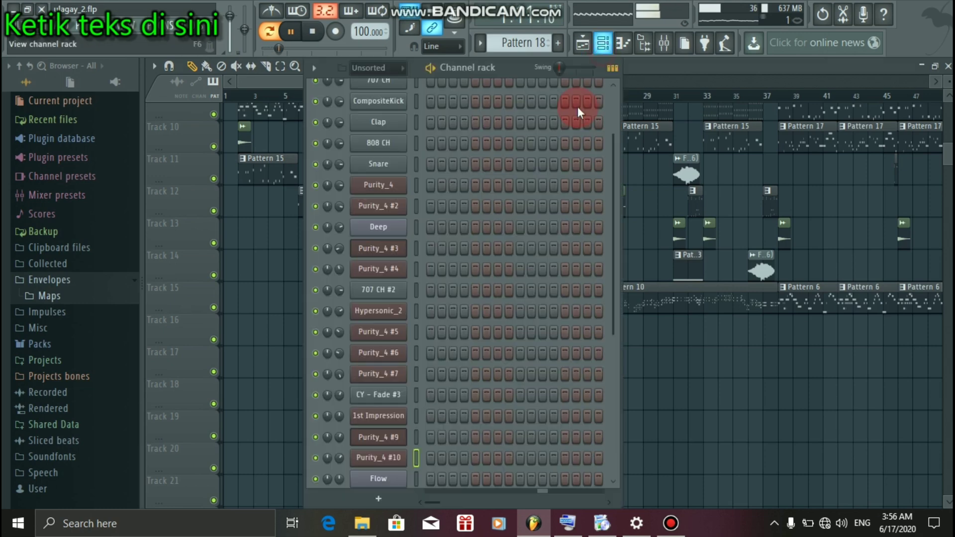
pyautogui.moveTo(613, 168); pyautogui.dragTo(597, 337)
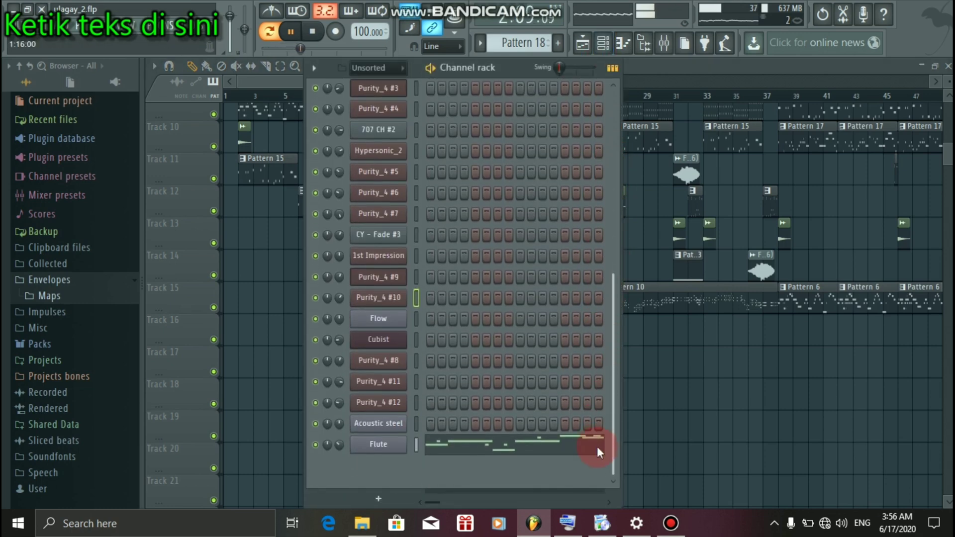
pyautogui.press('space')
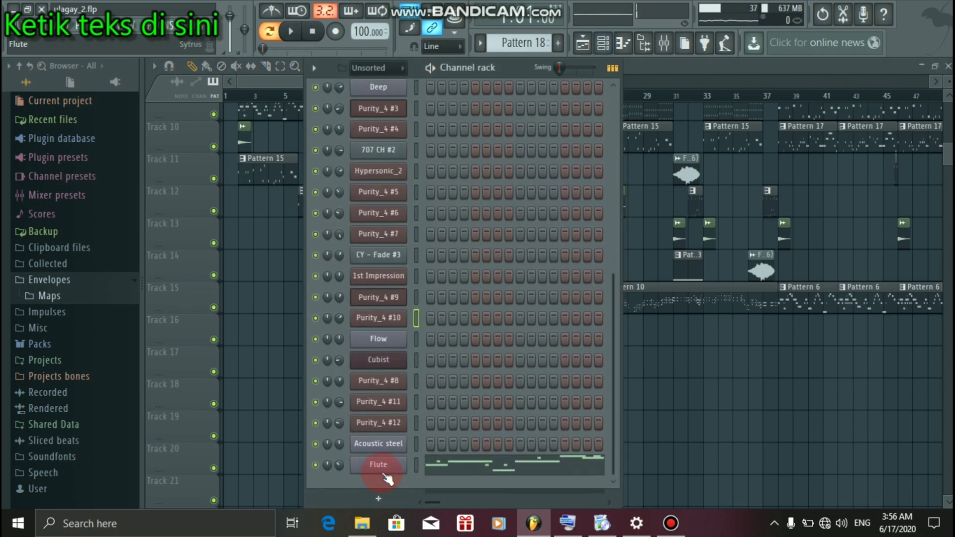
pyautogui.click(380, 468)
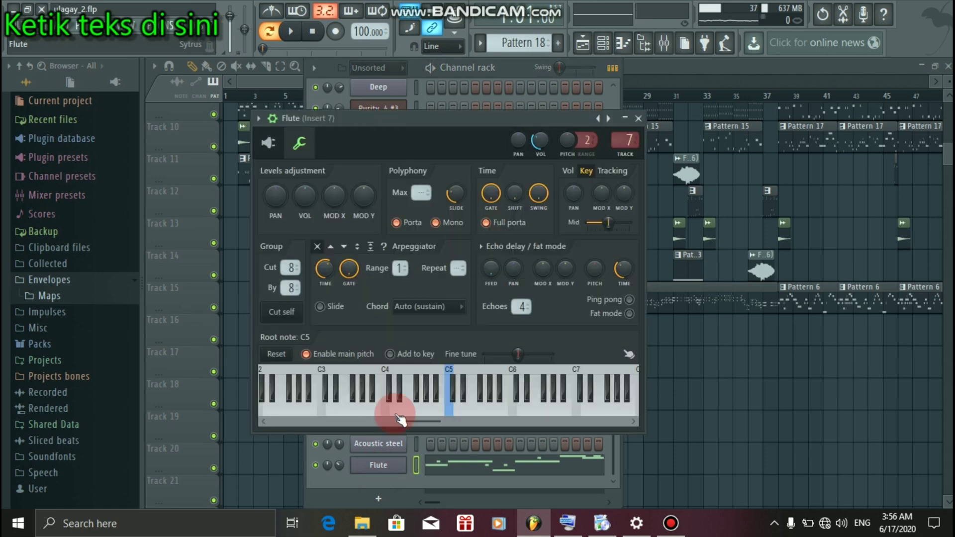
pyautogui.click(269, 144)
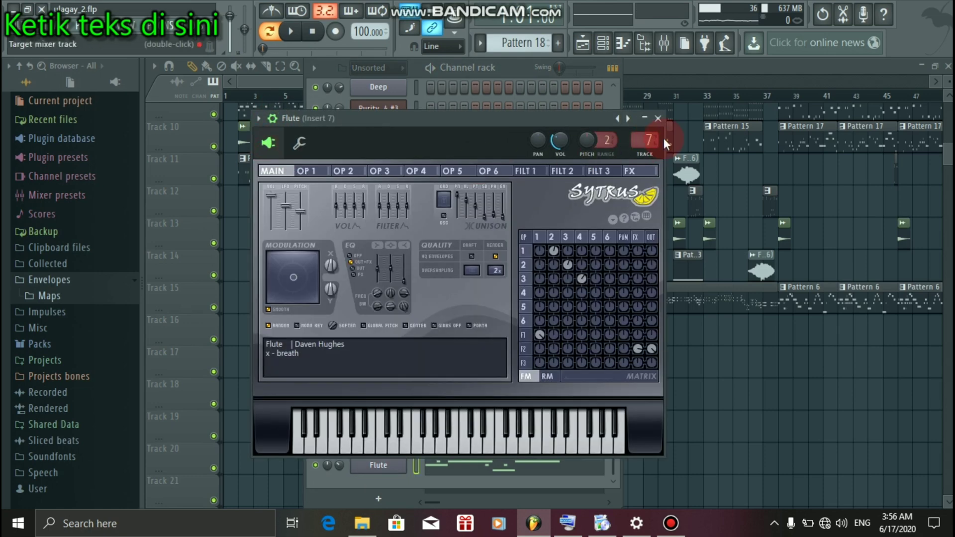
# Step: Look through the DX7 category of the Flute's Sytrus presets and close the instrument without choosing another preset
pyautogui.click(627, 118)
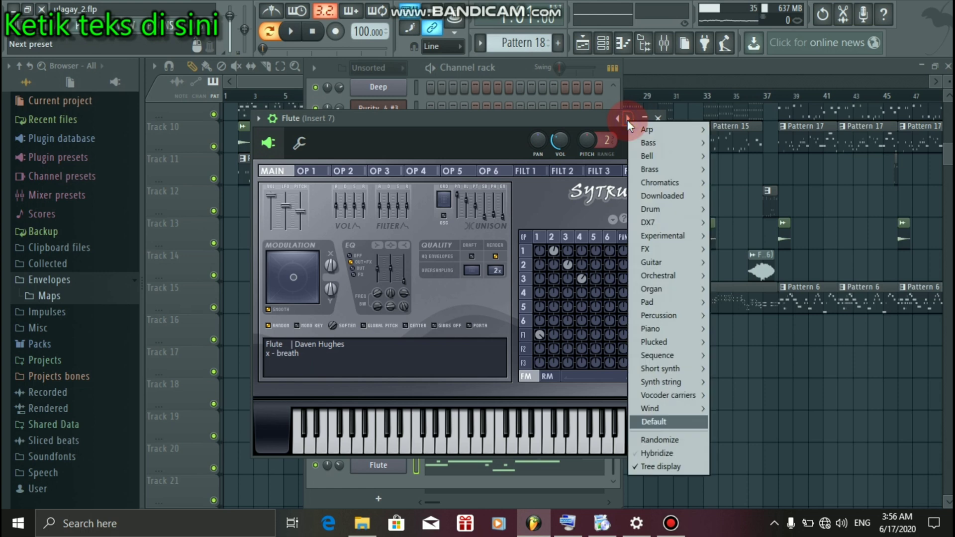
pyautogui.click(706, 223)
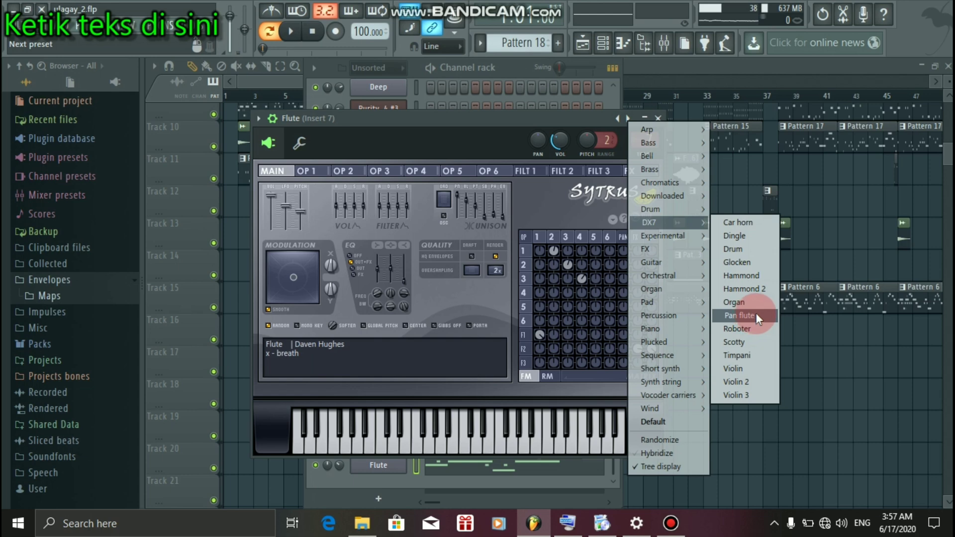
pyautogui.click(327, 149)
pyautogui.click(298, 143)
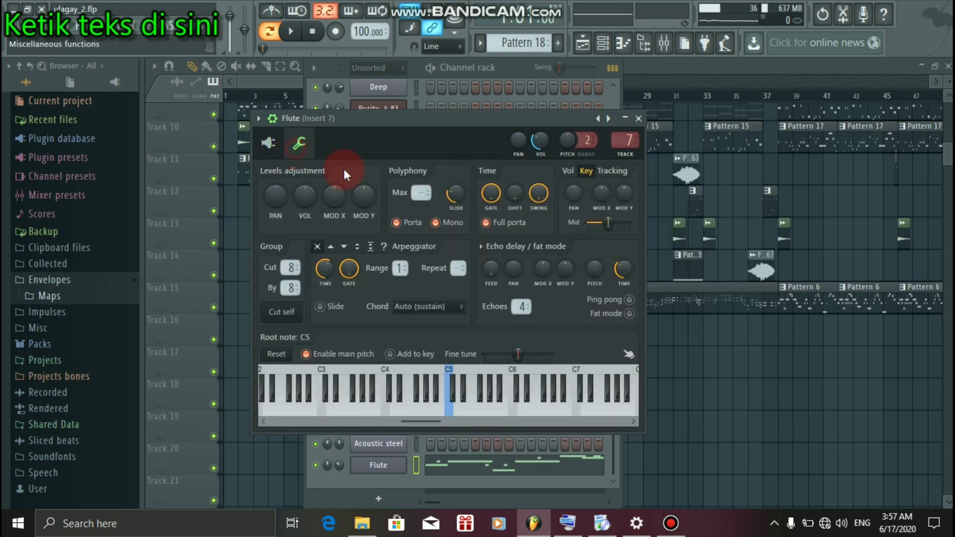
pyautogui.click(635, 118)
# Step: Play Pattern 18 with the Flute channel's notes in the piano roll and stop playback
pyautogui.press('space')
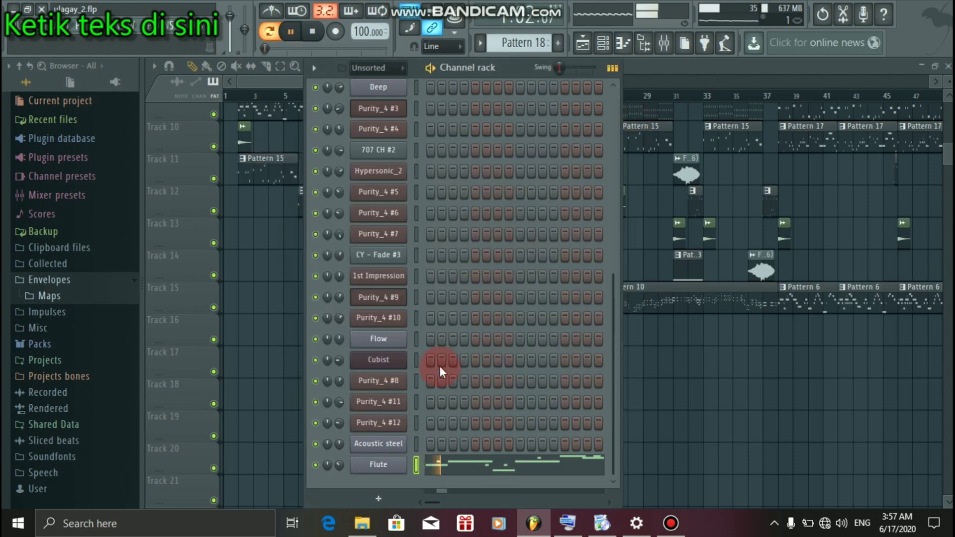
pyautogui.click(462, 471)
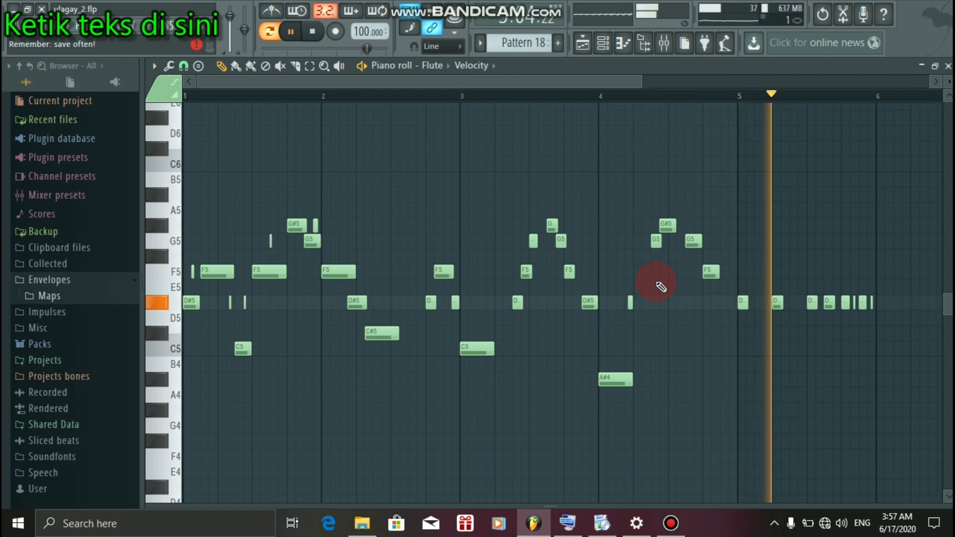
pyautogui.press('space')
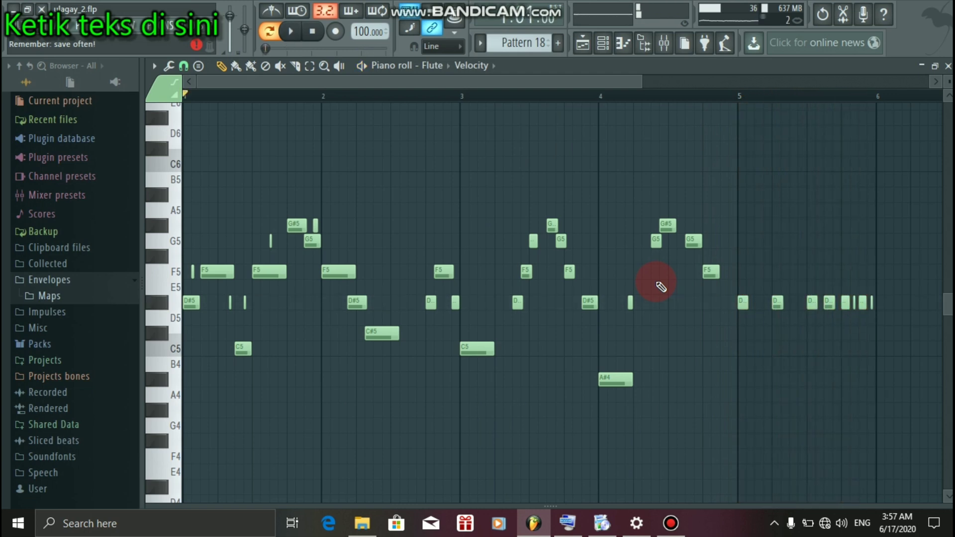
# Step: Pick Pattern 10 in the playlist and play it with its 1st Impression notes in the piano roll
pyautogui.click(591, 45)
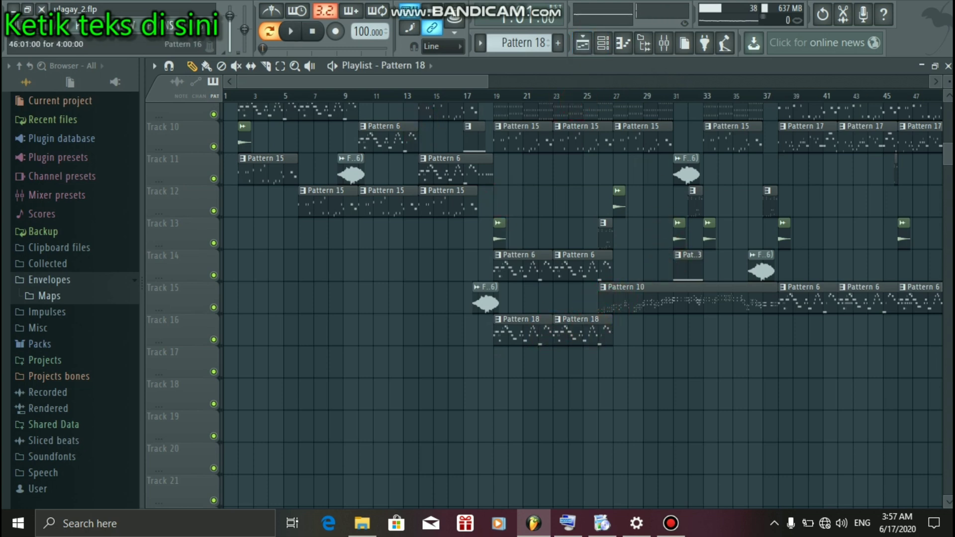
pyautogui.scroll(3, 947, 162)
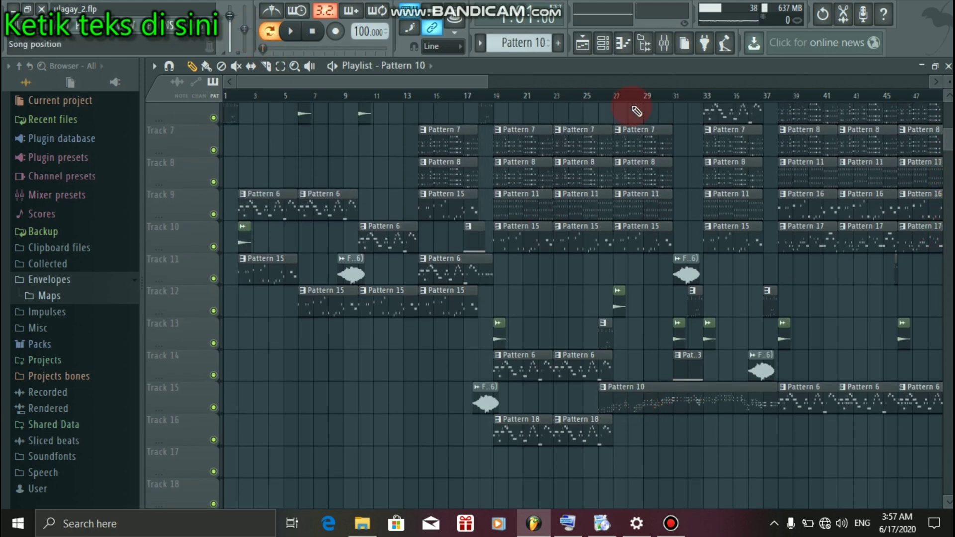
pyautogui.click(623, 44)
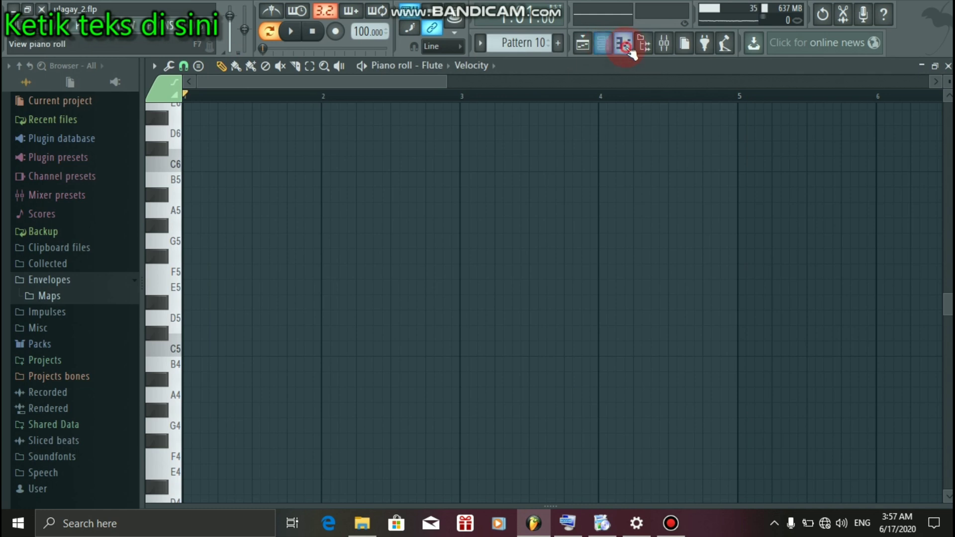
pyautogui.click(622, 44)
pyautogui.click(603, 43)
pyautogui.click(463, 280)
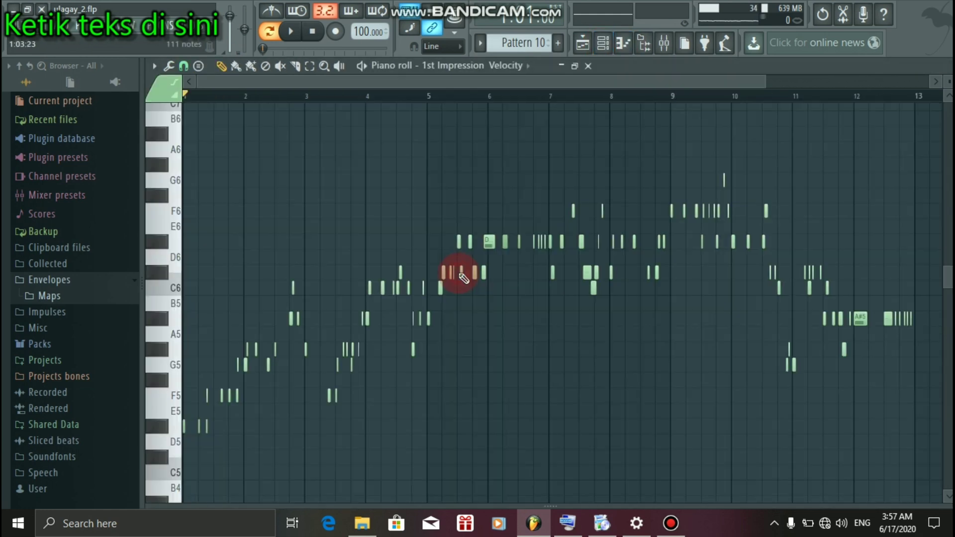
pyautogui.press('space')
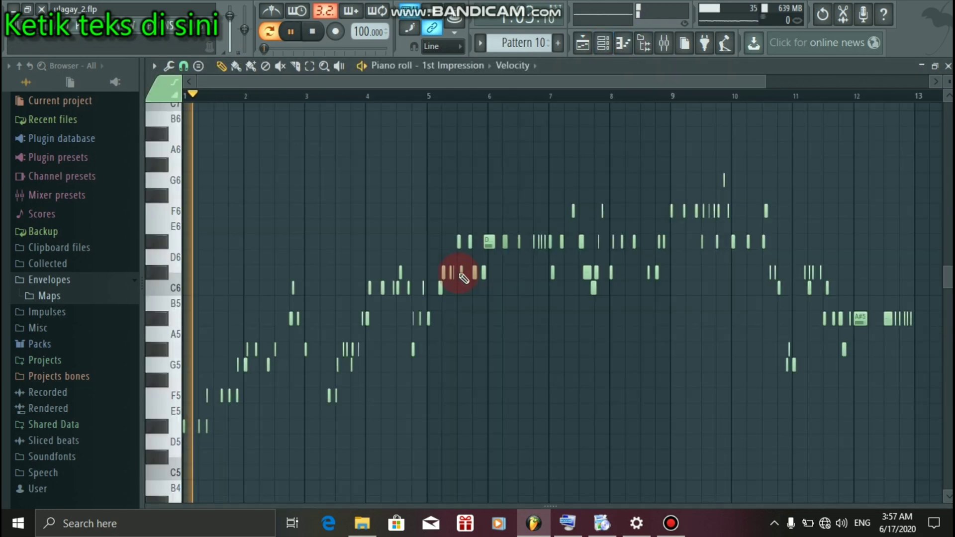
# Step: Stop playback, open the 1st Impression channel's Purity instrument and show its Some-Rect preset in the Lead Synth category
pyautogui.click(603, 43)
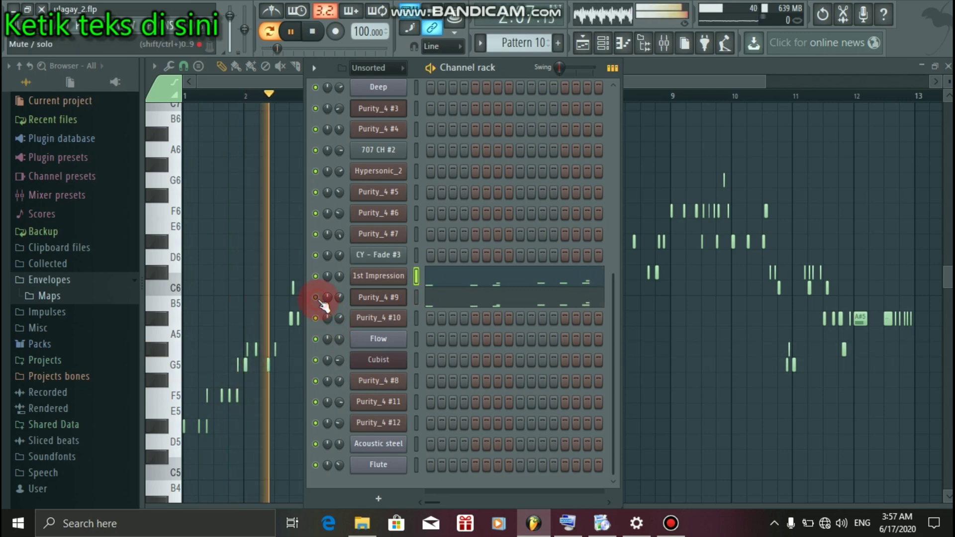
pyautogui.press('space')
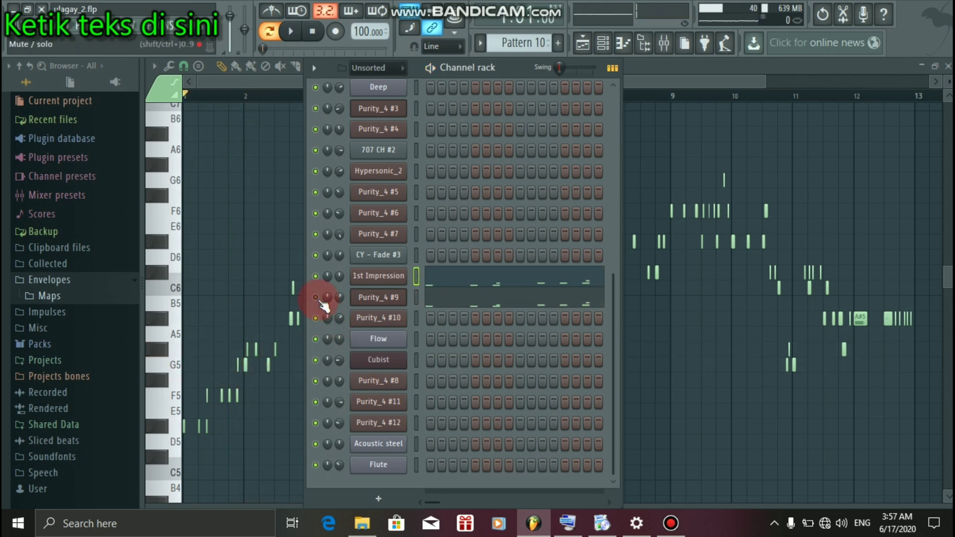
pyautogui.click(398, 282)
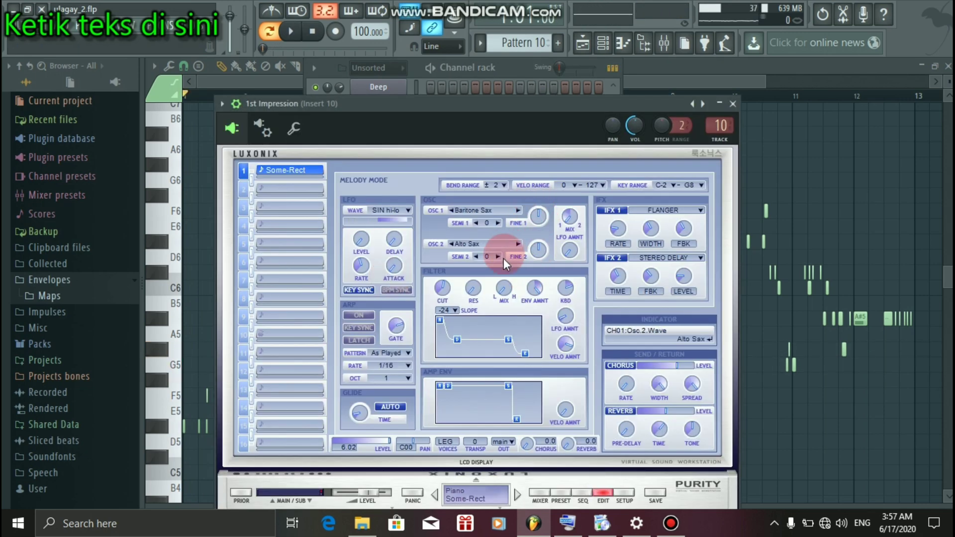
pyautogui.click(562, 496)
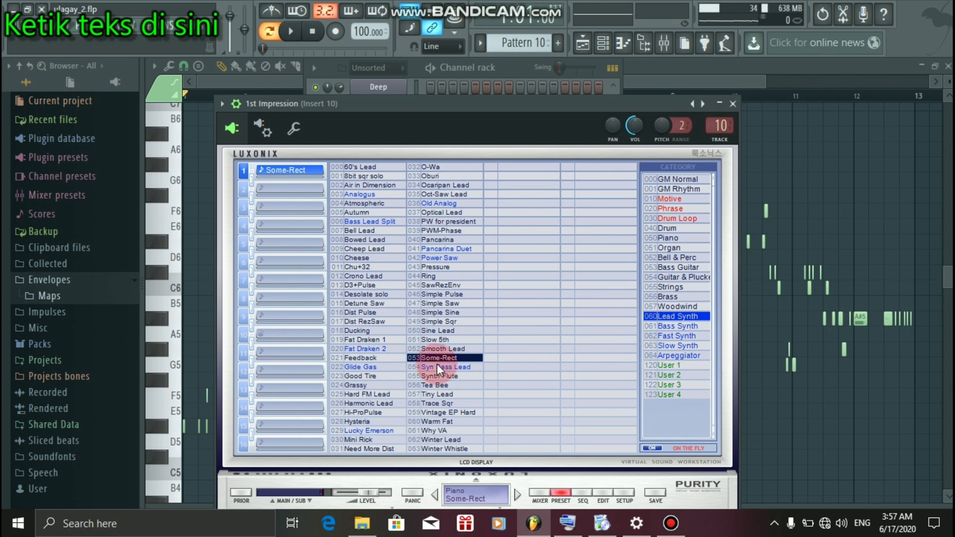
pyautogui.click(603, 493)
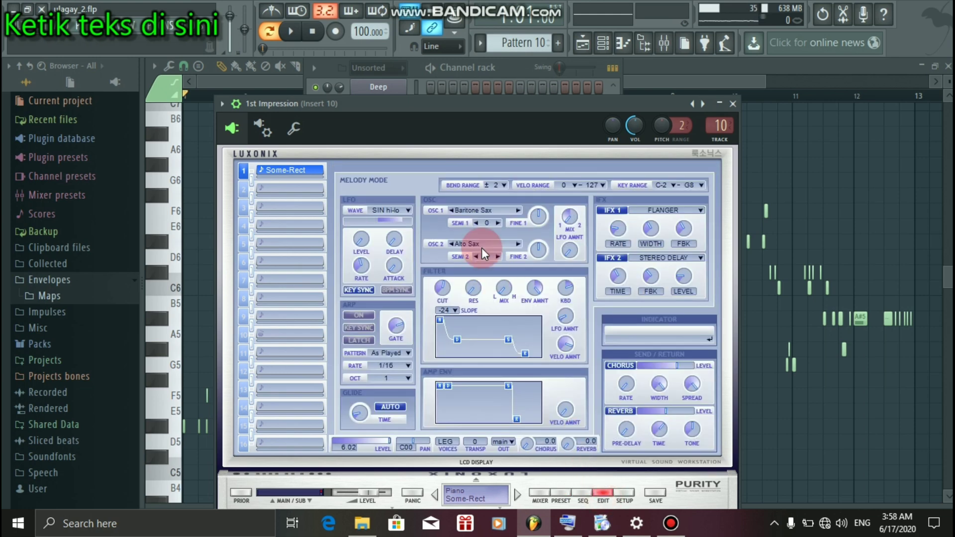
# Step: Show the GM Normal waves of OSC 1 (Baritone Sax) and OSC 2 (Alto Sax), and return to the 1st Impression notes
pyautogui.click(481, 211)
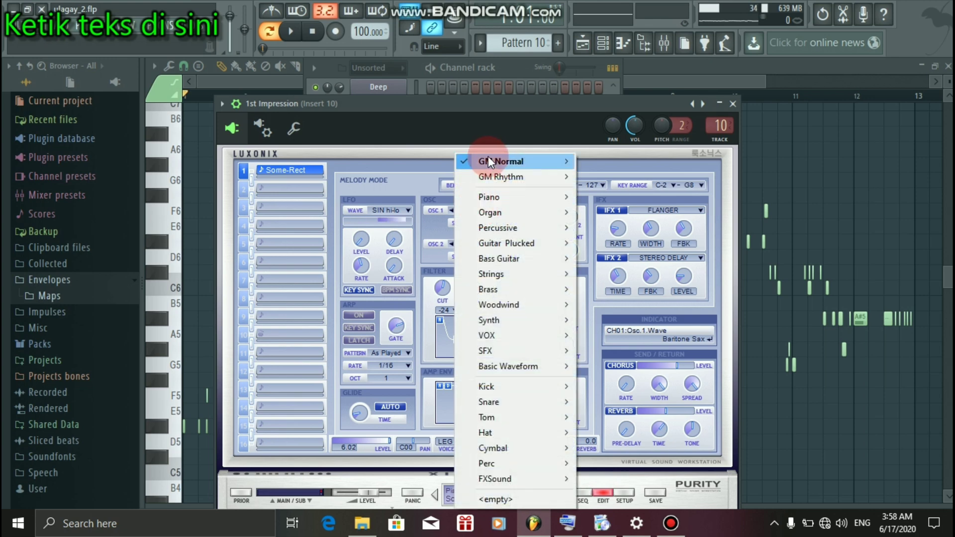
pyautogui.moveTo(488, 162)
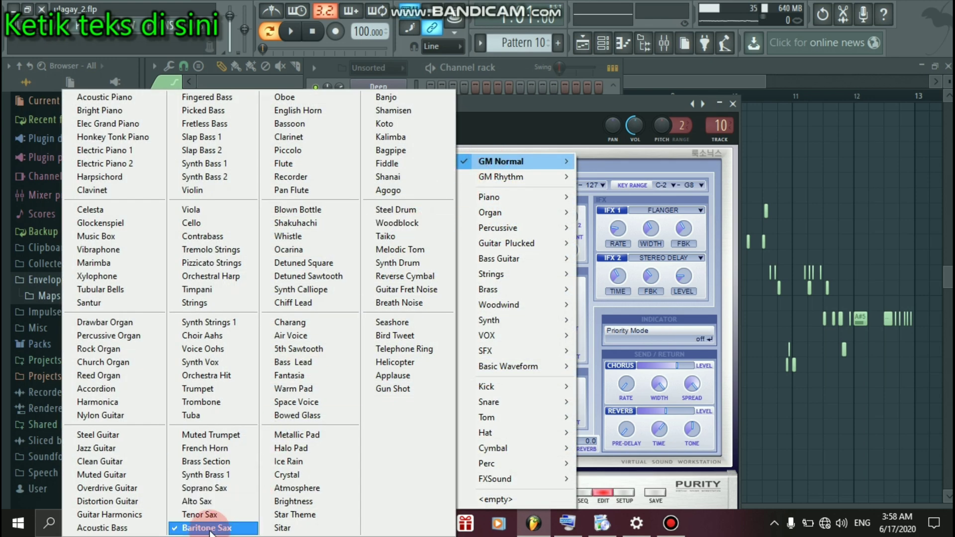
pyautogui.click(597, 162)
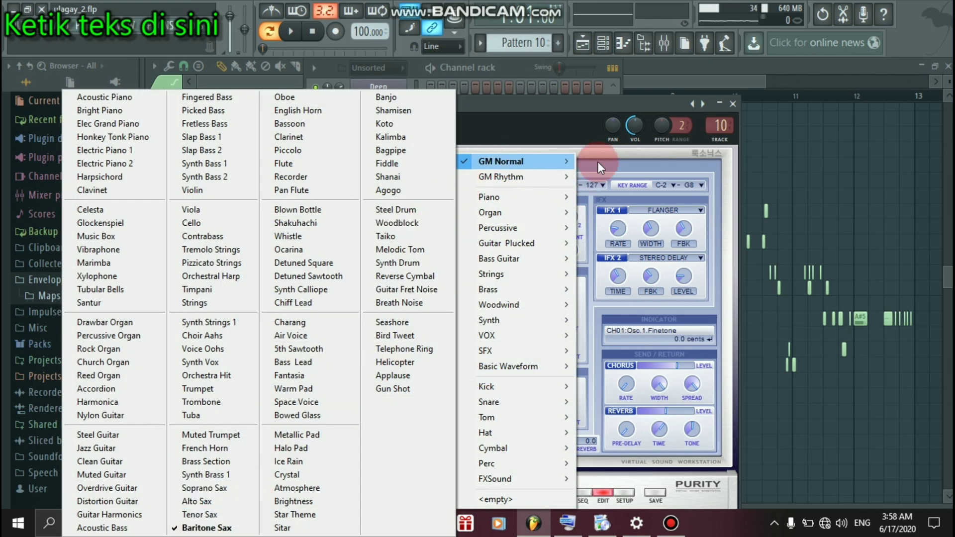
pyautogui.click(584, 117)
pyautogui.click(494, 239)
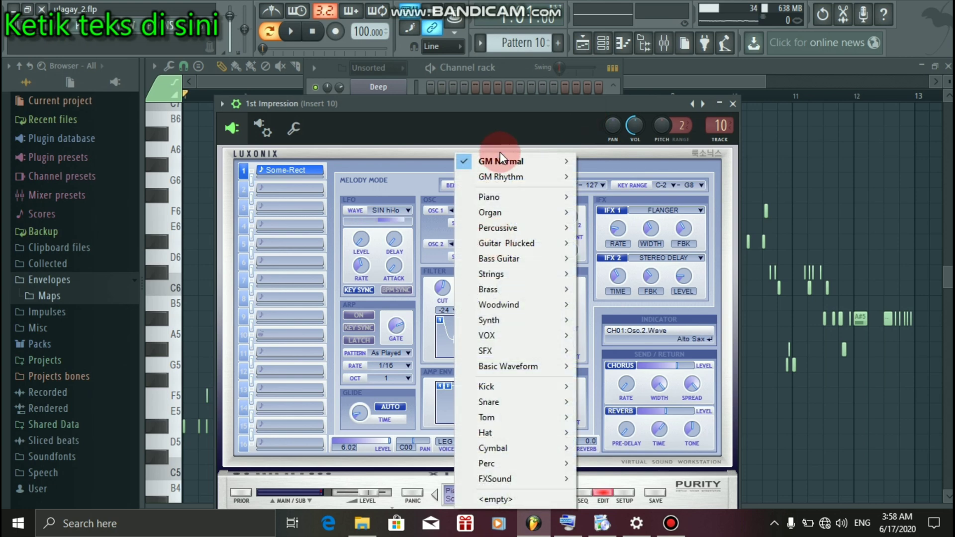
pyautogui.moveTo(497, 162)
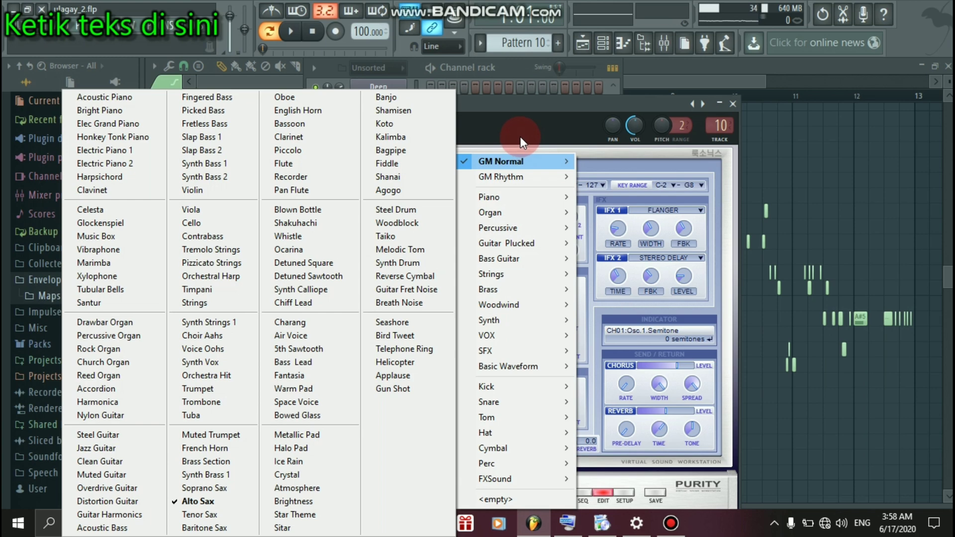
pyautogui.click(520, 115)
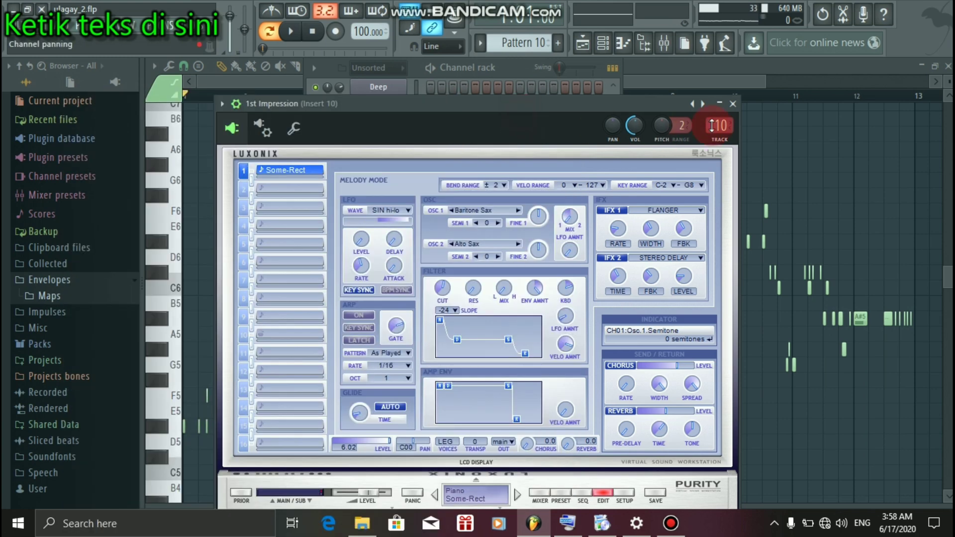
pyautogui.click(733, 104)
pyautogui.press('F6')
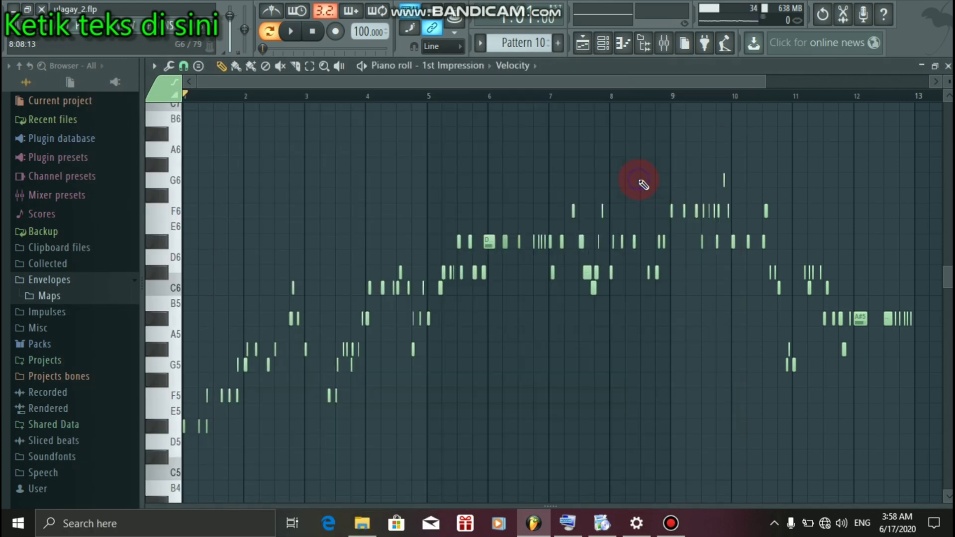
# Step: Play Pattern 10 and open the Purity_4 #9 channel's Purity instrument with its Simple Saw preset
pyautogui.press('space')
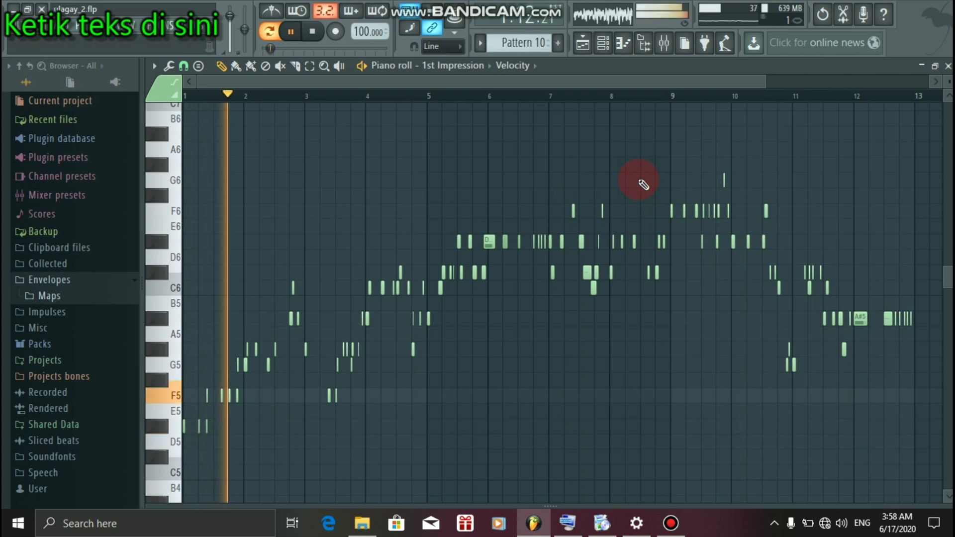
pyautogui.click(603, 43)
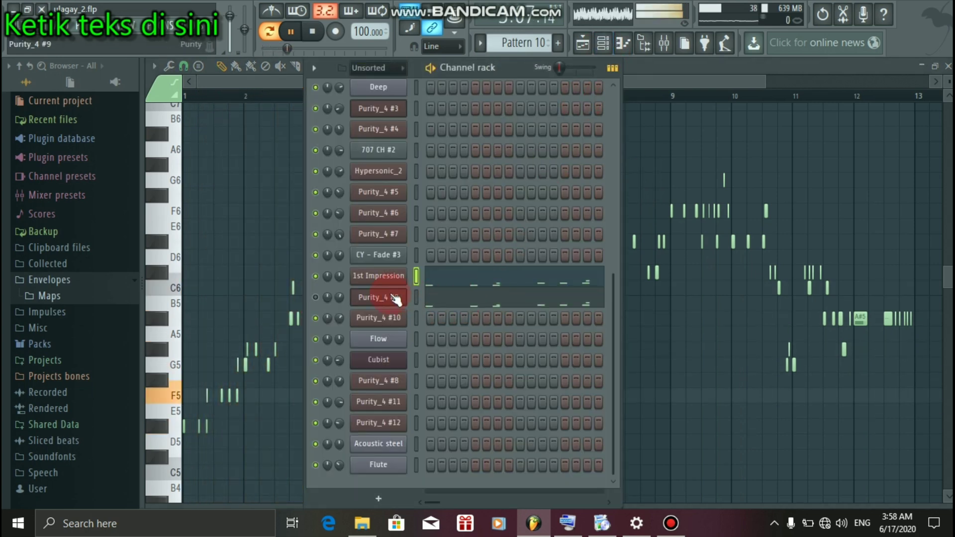
pyautogui.click(396, 297)
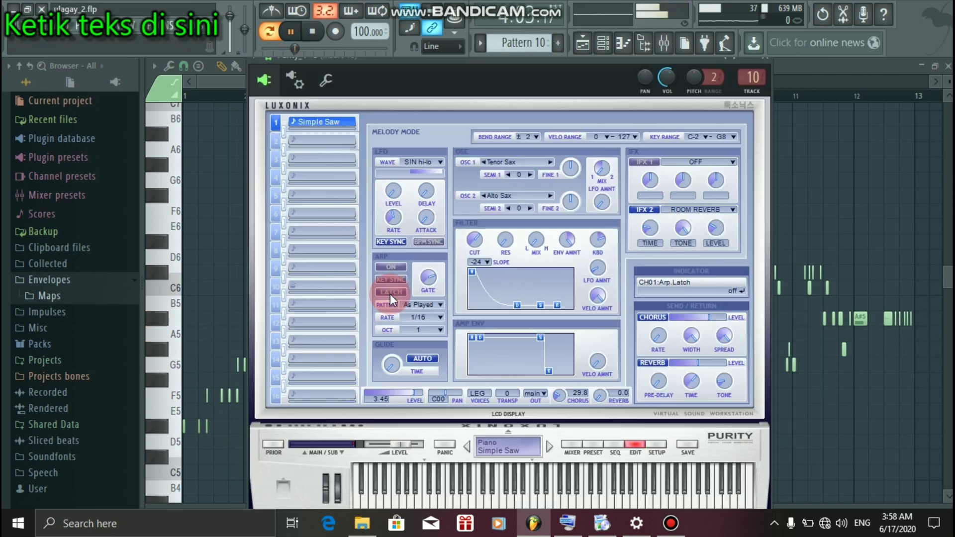
# Step: Show the GM Normal waves of OSC 1 (Tenor Sax) and OSC 2 (Alto Sax), and close the instrument
pyautogui.click(508, 161)
pyautogui.click(508, 161)
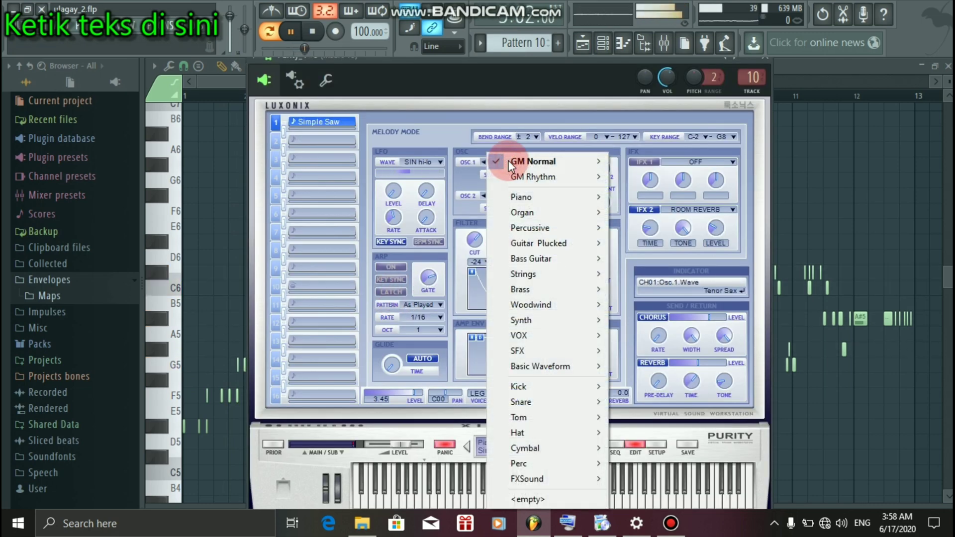
pyautogui.moveTo(511, 160)
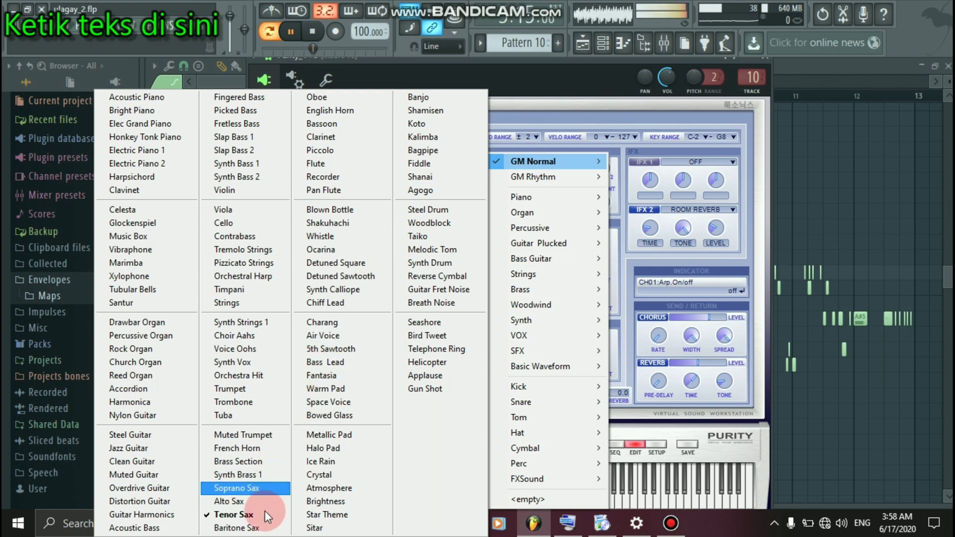
pyautogui.click(590, 96)
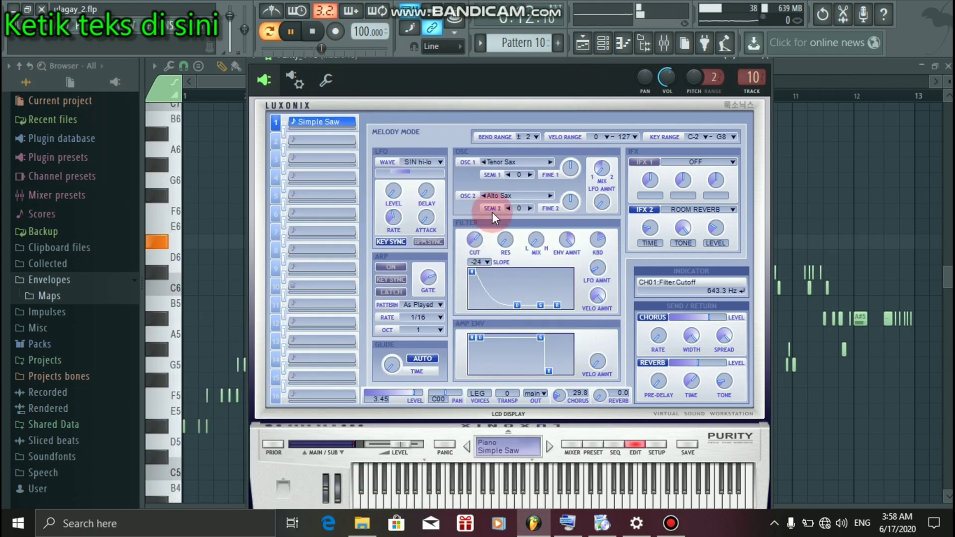
pyautogui.click(505, 198)
pyautogui.moveTo(508, 164)
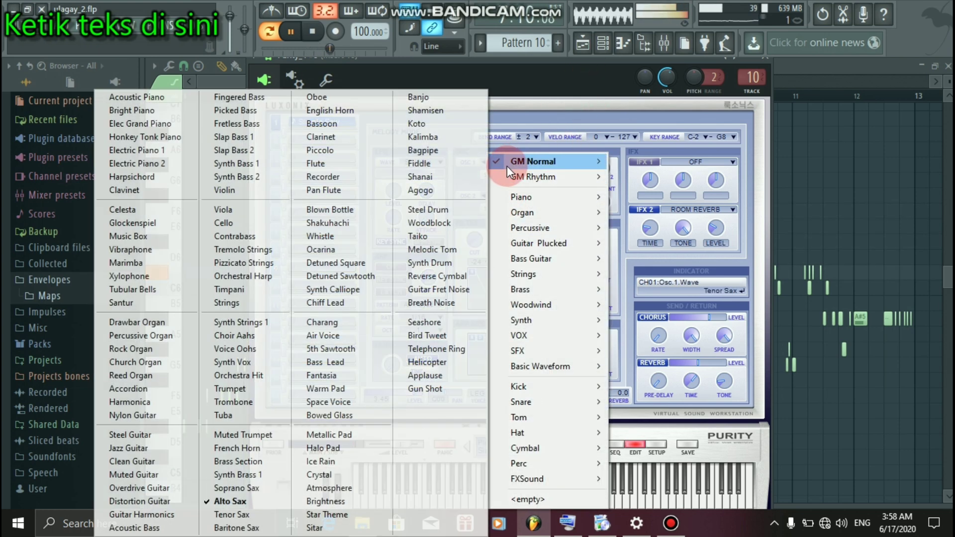
pyautogui.click(293, 461)
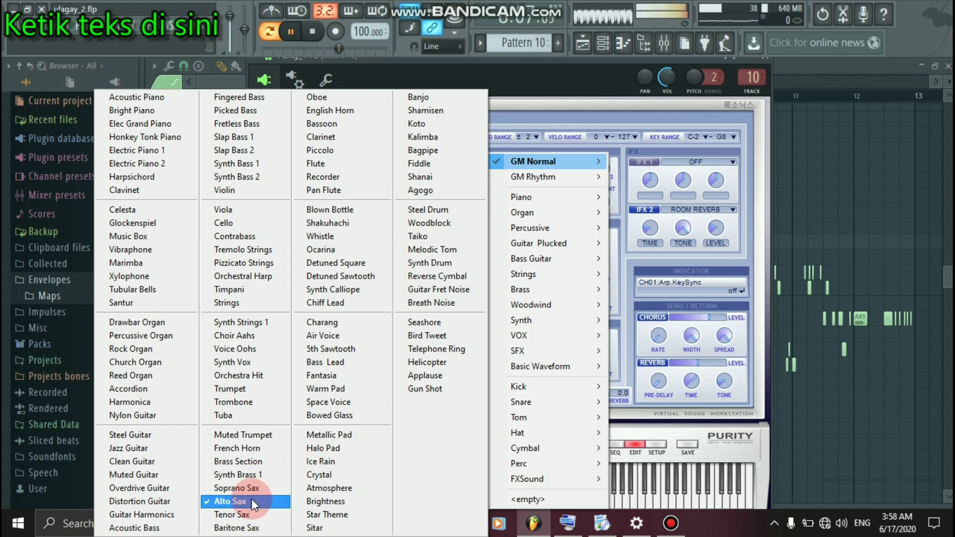
pyautogui.click(573, 86)
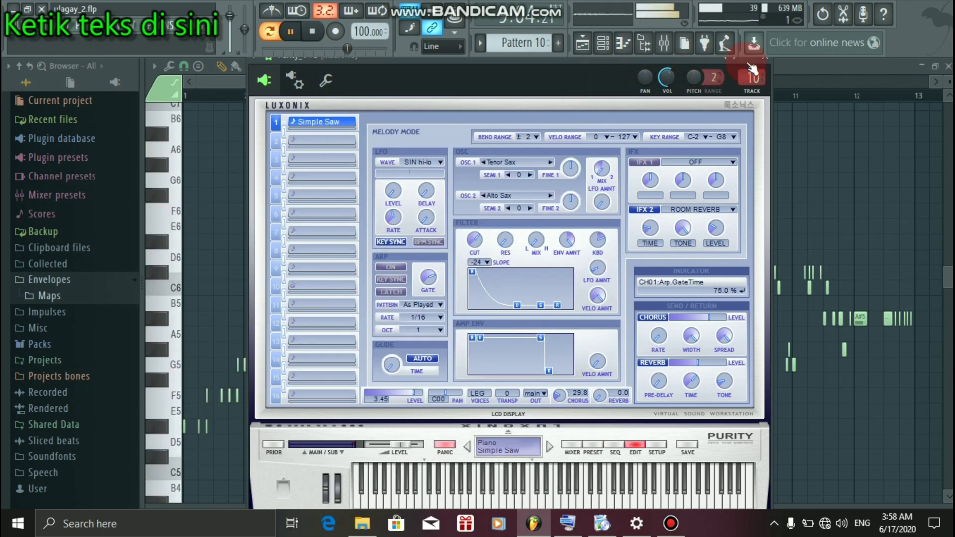
pyautogui.click(764, 56)
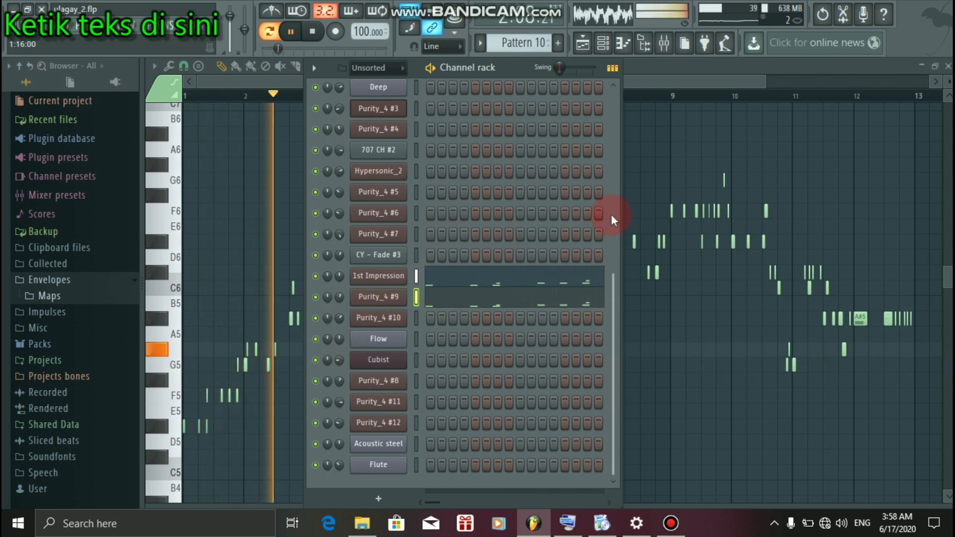
# Step: Return to the 1st Impression piano roll, enlarge its velocity lane and examine the note velocities across Pattern 10
pyautogui.rightClick(639, 176)
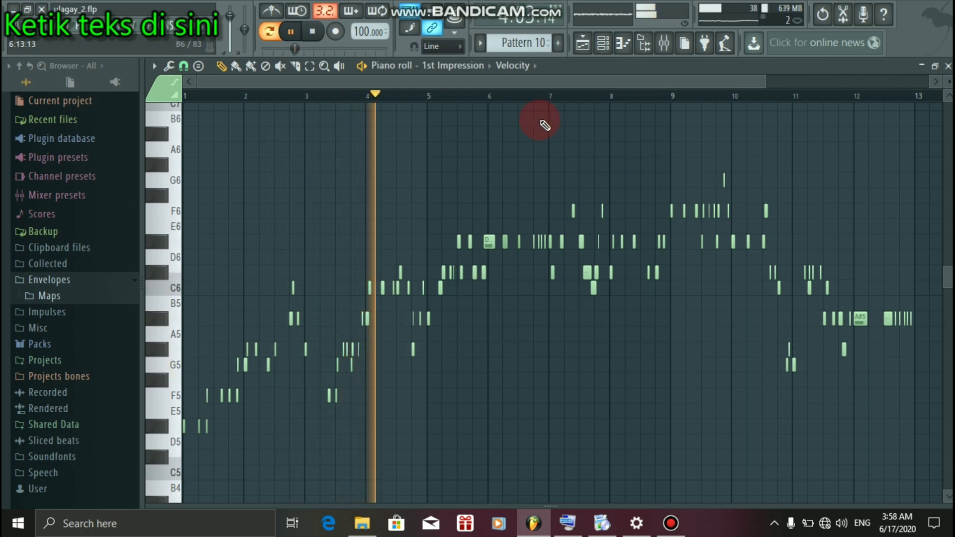
pyautogui.moveTo(755, 77); pyautogui.dragTo(808, 75)
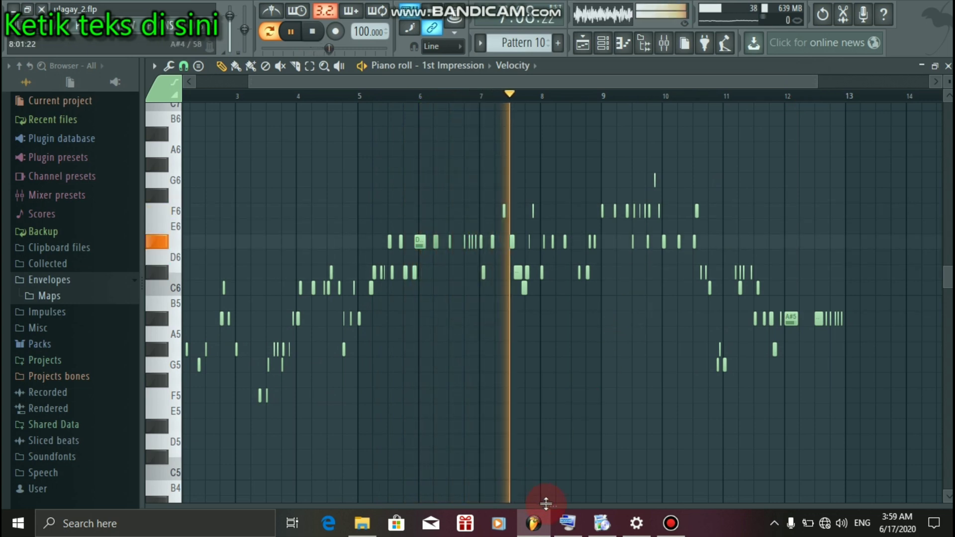
pyautogui.moveTo(549, 505); pyautogui.dragTo(563, 337)
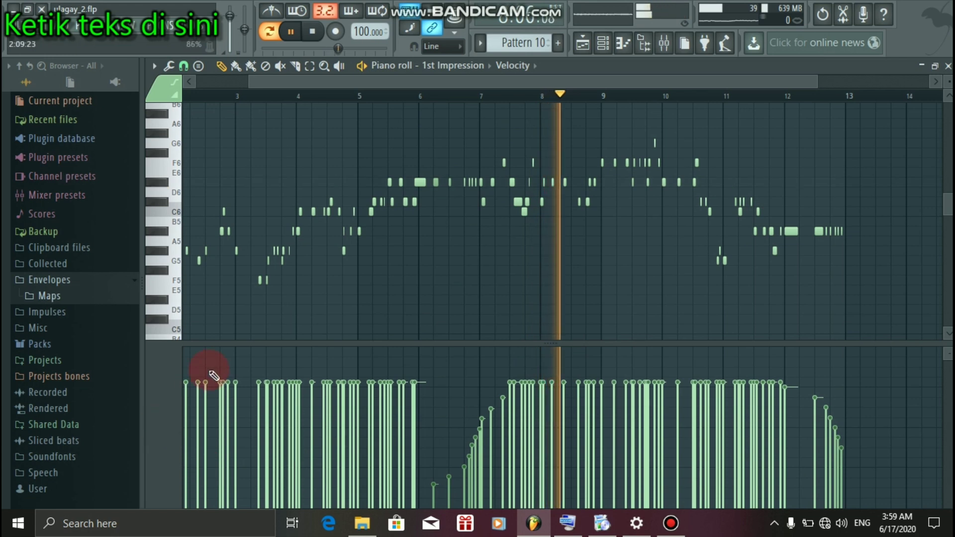
pyautogui.moveTo(335, 81); pyautogui.dragTo(214, 118)
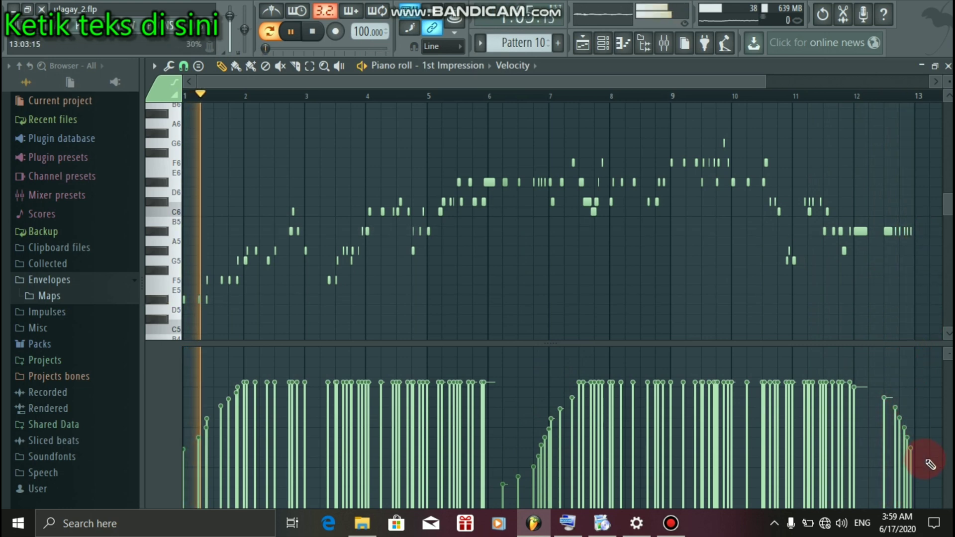
# Step: Open the playlist, stop playback and look over the pattern clips on the song's tracks
pyautogui.click(583, 44)
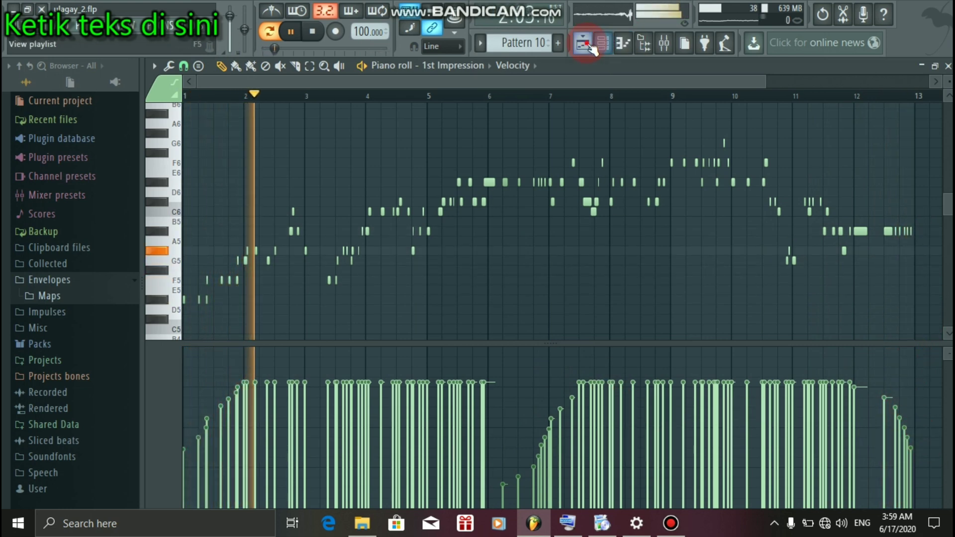
pyautogui.press('space')
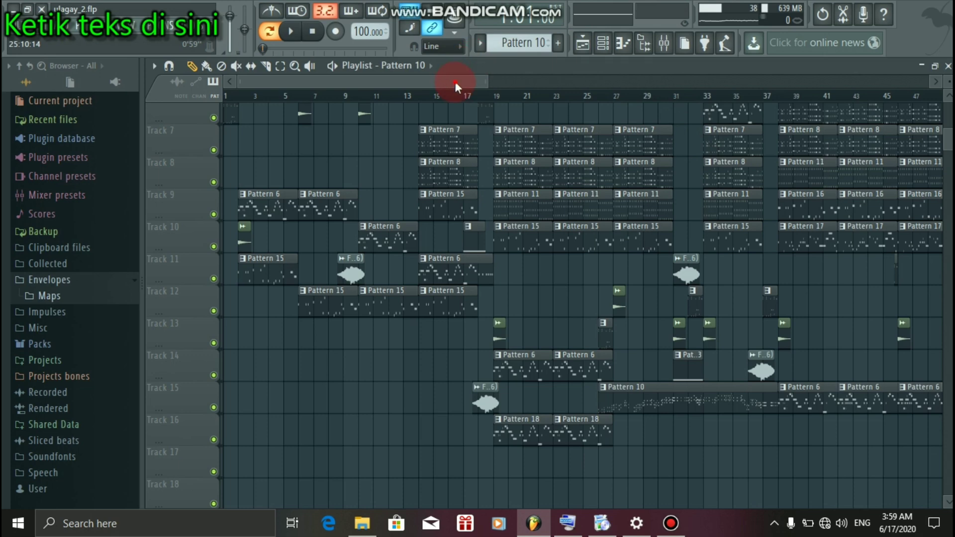
pyautogui.moveTo(455, 81); pyautogui.dragTo(556, 84)
pyautogui.scroll(5, 547, 306)
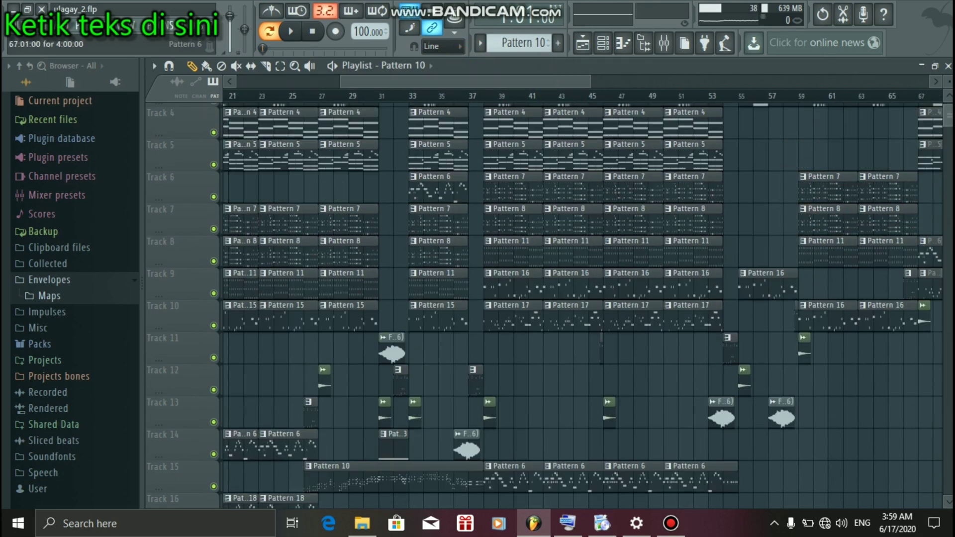
pyautogui.scroll(-9, 547, 305)
pyautogui.moveTo(948, 158); pyautogui.dragTo(948, 148)
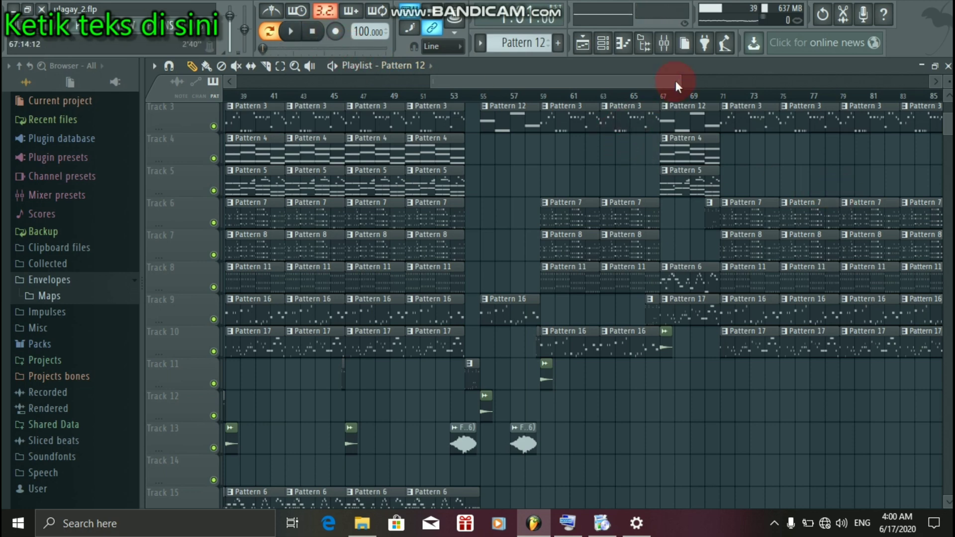
# Step: Fit the whole arrangement in the playlist and play the full song from bar 1
pyautogui.moveTo(676, 80); pyautogui.dragTo(876, 81)
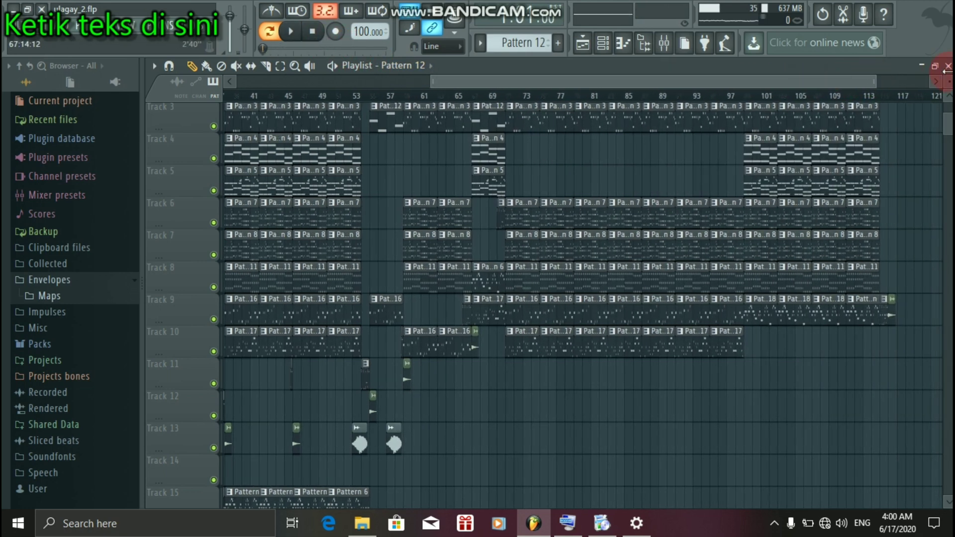
pyautogui.moveTo(948, 71); pyautogui.dragTo(940, 72)
pyautogui.moveTo(426, 81); pyautogui.dragTo(120, 92)
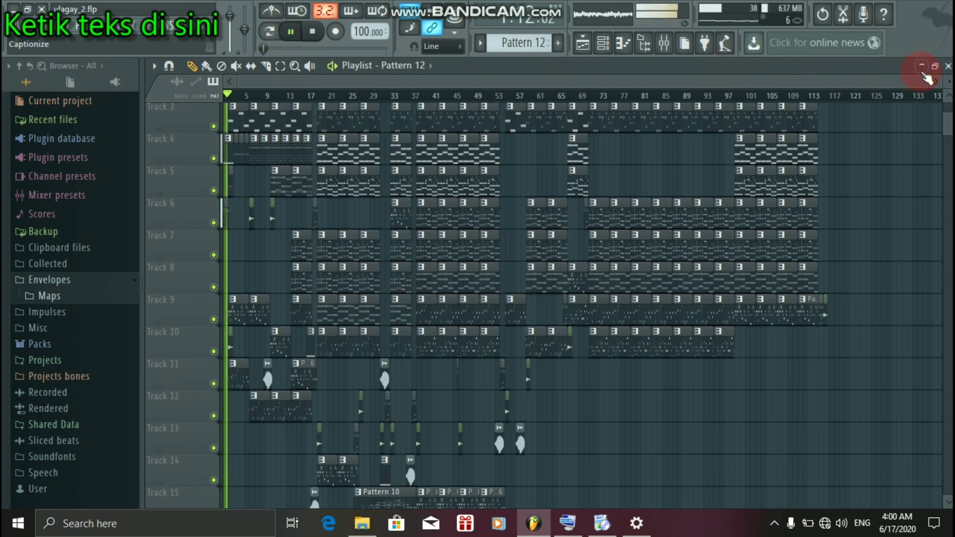
pyautogui.moveTo(928, 79); pyautogui.dragTo(675, 140)
pyautogui.moveTo(948, 81)
pyautogui.mouseDown()
pyautogui.moveTo(948, 95)
pyautogui.moveTo(946, 81)
pyautogui.mouseUp()
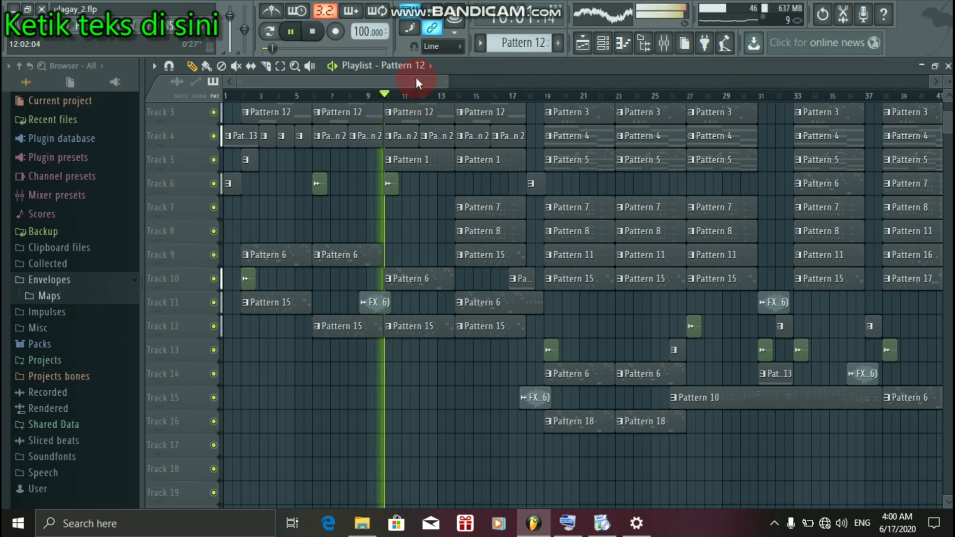
# Step: Follow the song playback from bar 10 to bar 25, examining the clips on Tracks 3 to 16
pyautogui.moveTo(415, 77); pyautogui.dragTo(453, 82)
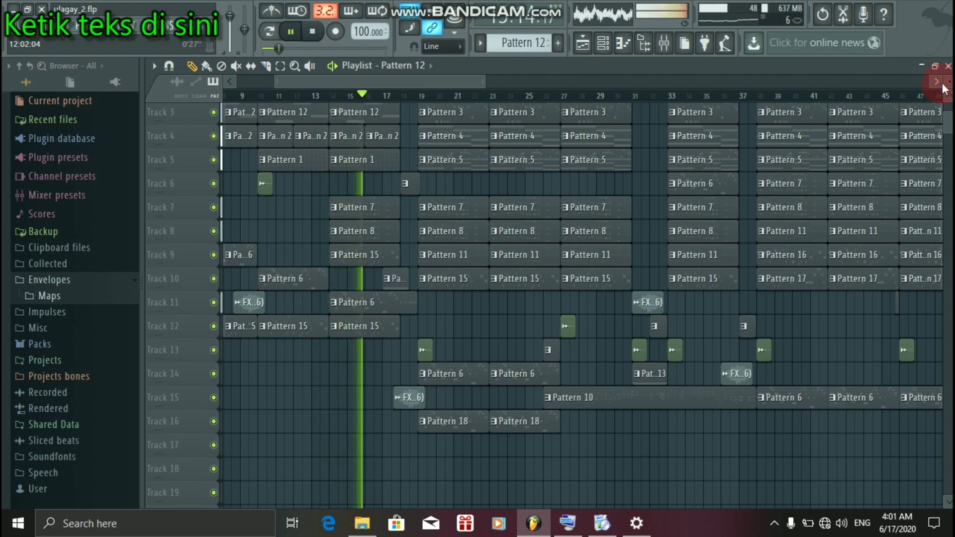
pyautogui.moveTo(948, 82); pyautogui.dragTo(947, 71)
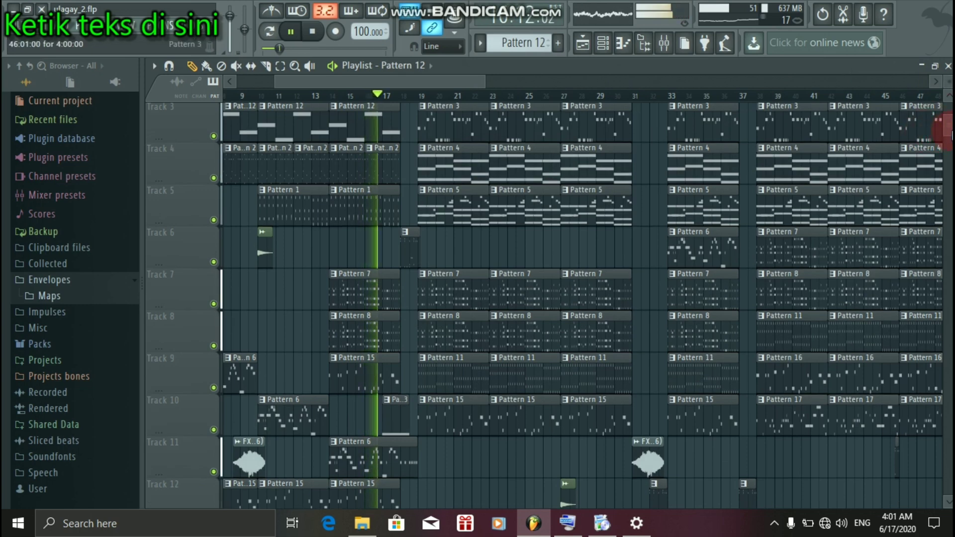
pyautogui.moveTo(950, 132); pyautogui.dragTo(950, 154)
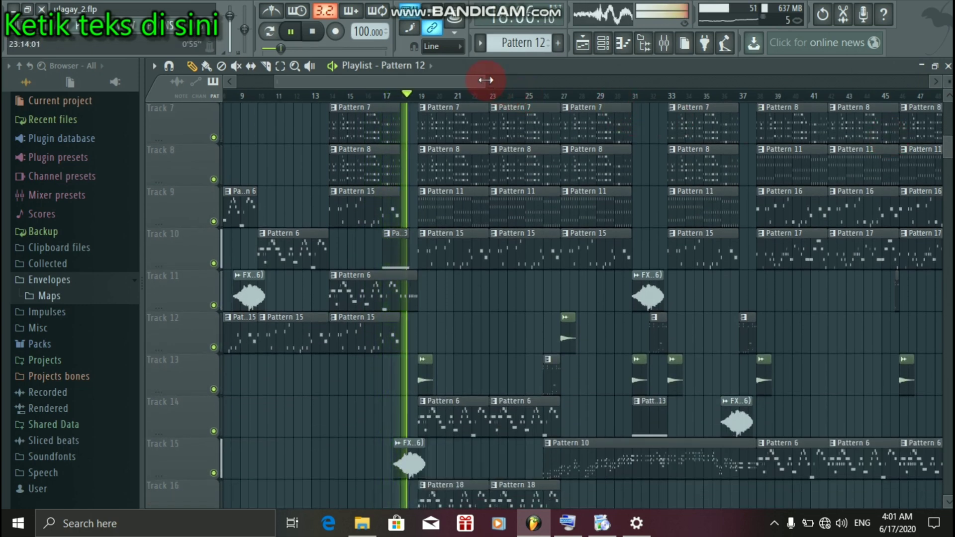
pyautogui.moveTo(465, 80); pyautogui.dragTo(376, 84)
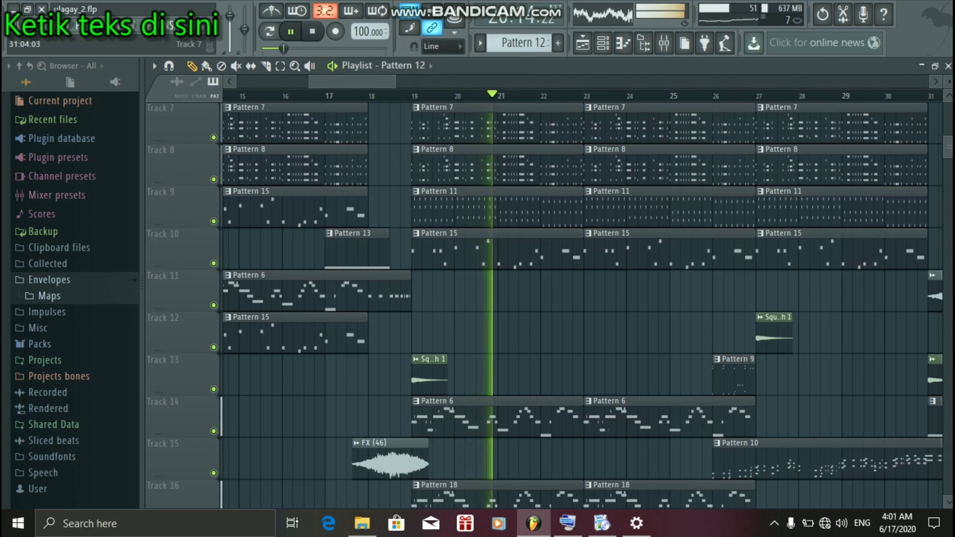
pyautogui.scroll(-5, 264, 79)
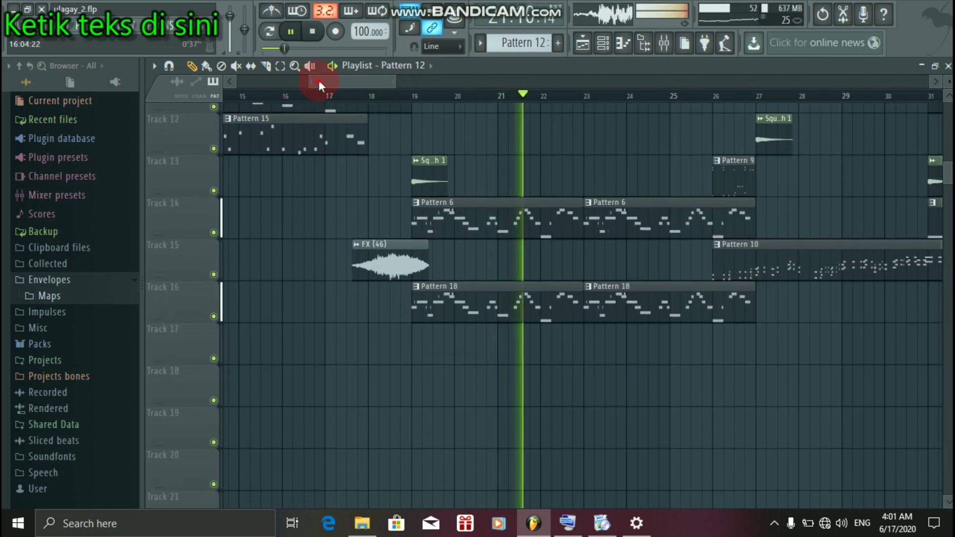
pyautogui.moveTo(318, 79); pyautogui.dragTo(340, 81)
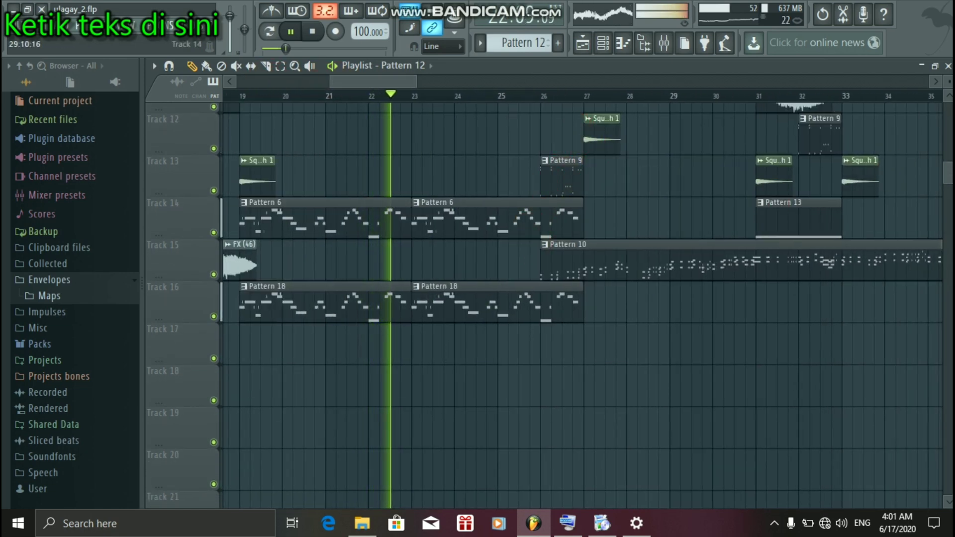
pyautogui.moveTo(947, 172)
pyautogui.mouseDown()
pyautogui.moveTo(948, 150)
pyautogui.moveTo(948, 160)
pyautogui.mouseUp()
pyautogui.click(948, 82)
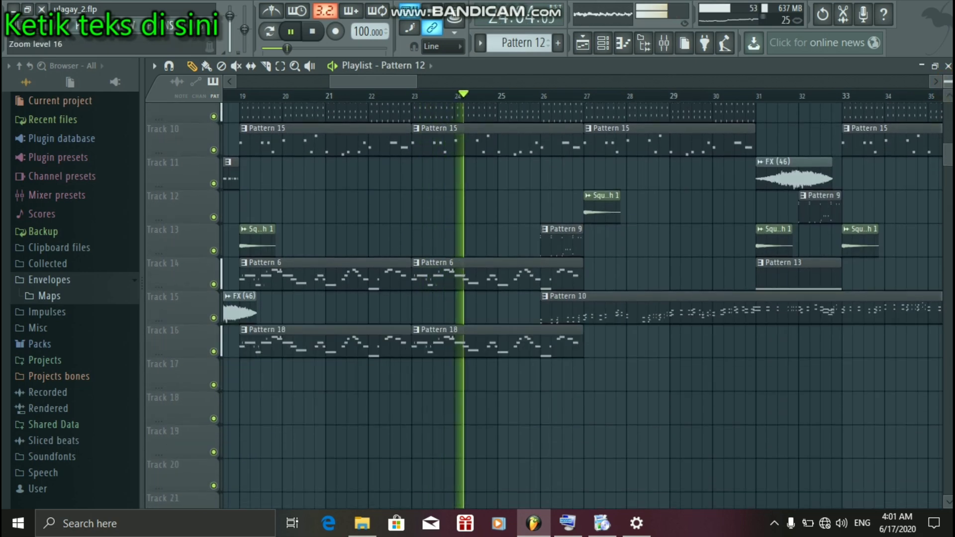
pyautogui.scroll(2, 947, 142)
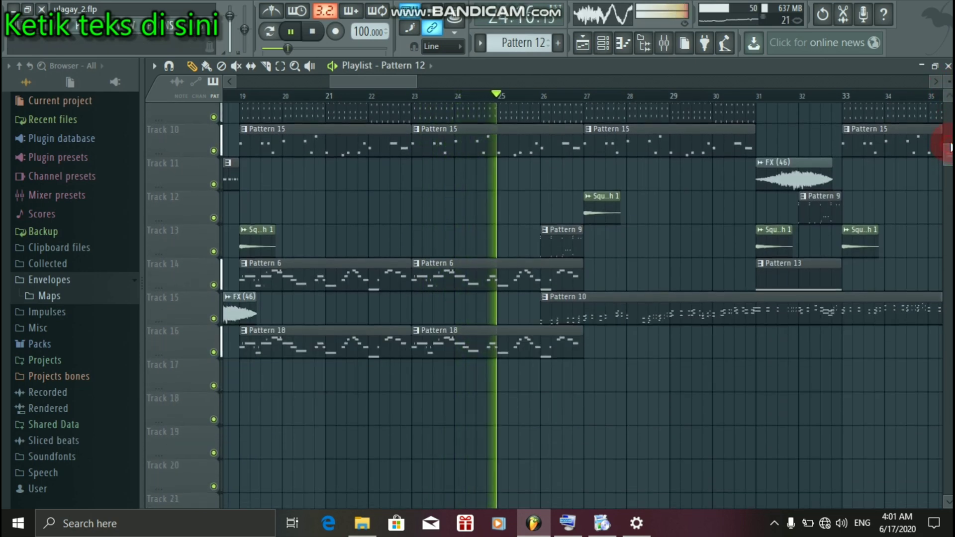
pyautogui.scroll(3, 948, 143)
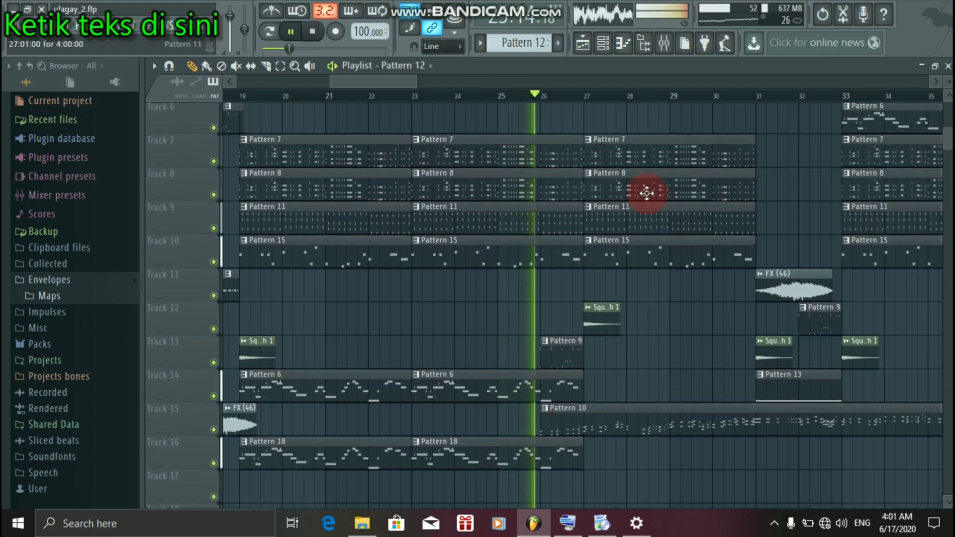
# Step: Follow the song playback on to bar 42 and pick the Pattern 16 clip on Track 9 at bar 38
pyautogui.moveTo(388, 84); pyautogui.dragTo(426, 80)
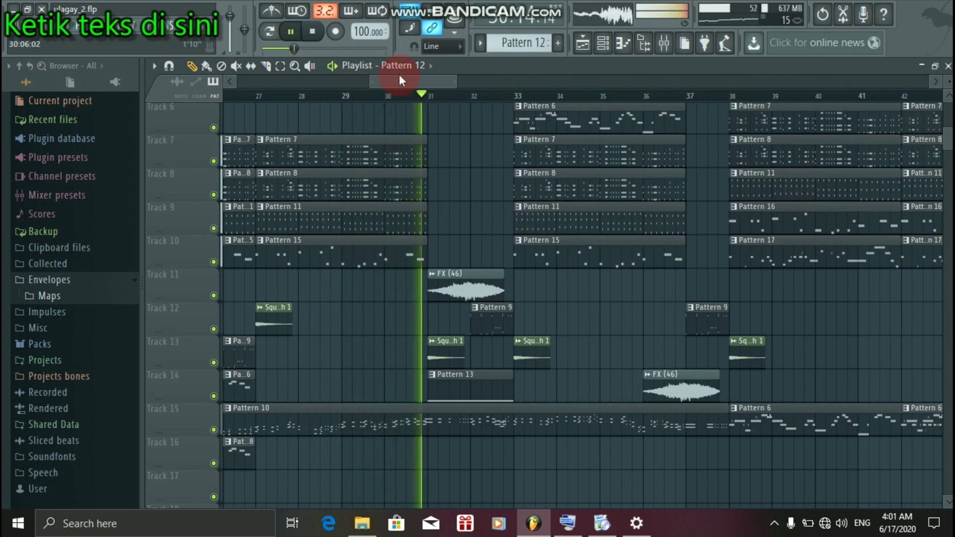
pyautogui.hscroll(2, 405, 79)
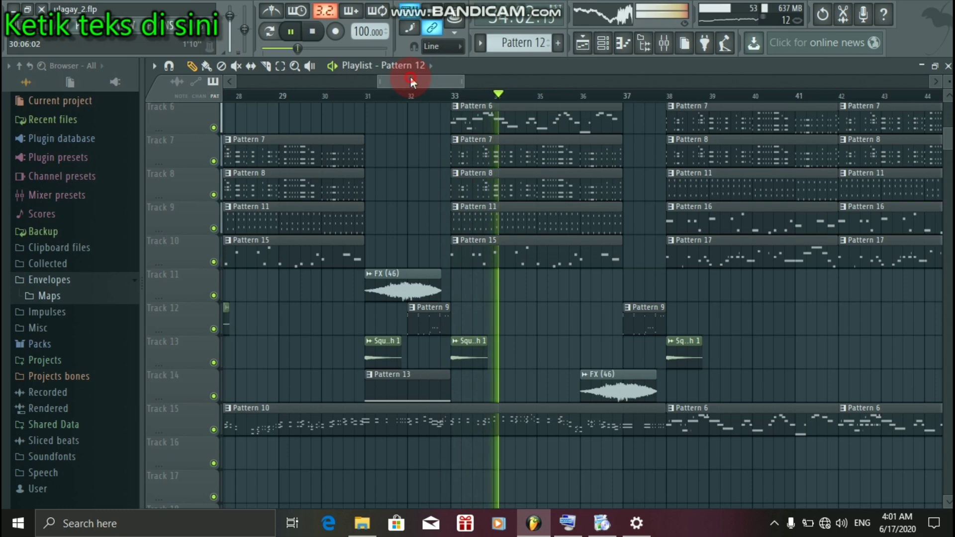
pyautogui.moveTo(416, 76); pyautogui.dragTo(434, 79)
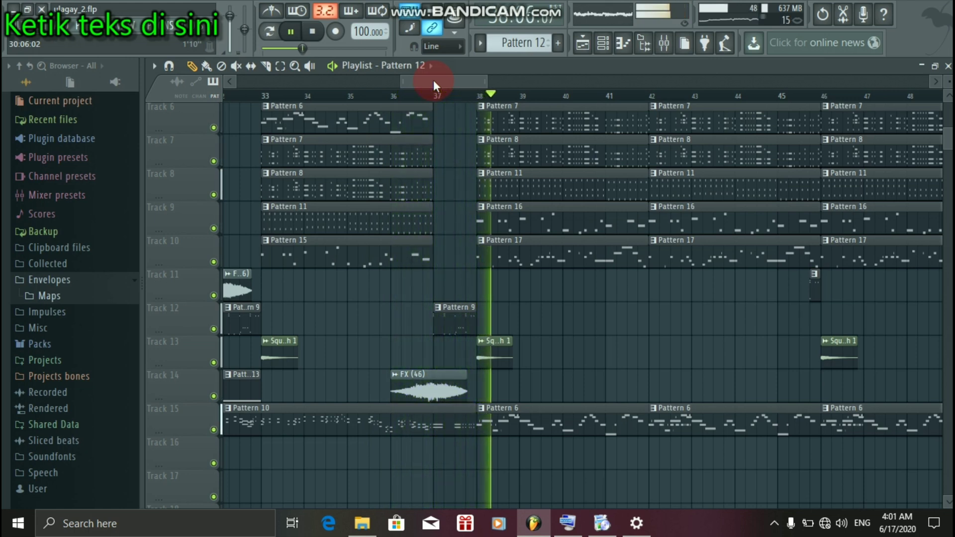
pyautogui.moveTo(433, 79); pyautogui.dragTo(495, 83)
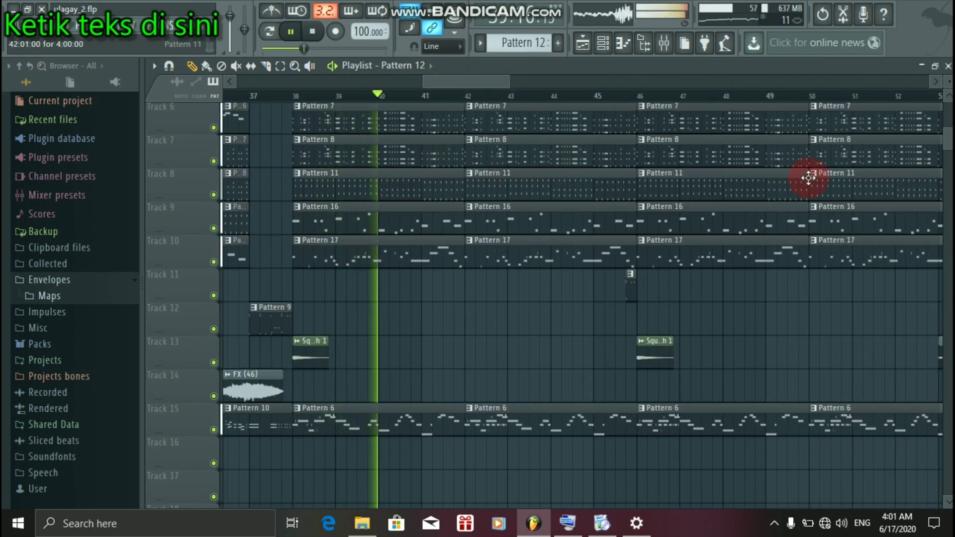
pyautogui.click(400, 224)
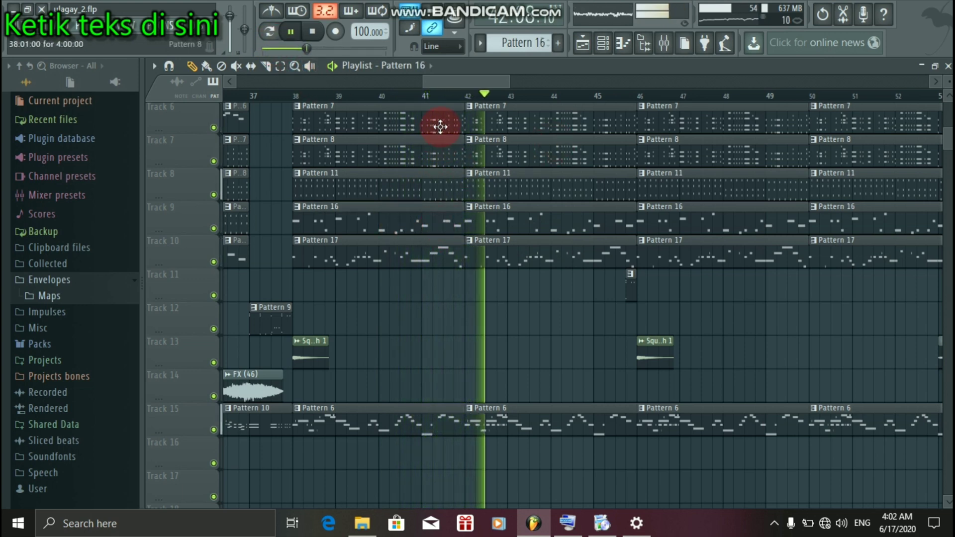
# Step: Follow the song playback through bars 42 to 55 in the playlist and stop it at the Pattern 16 clip on Track 9
pyautogui.moveTo(454, 82); pyautogui.dragTo(490, 87)
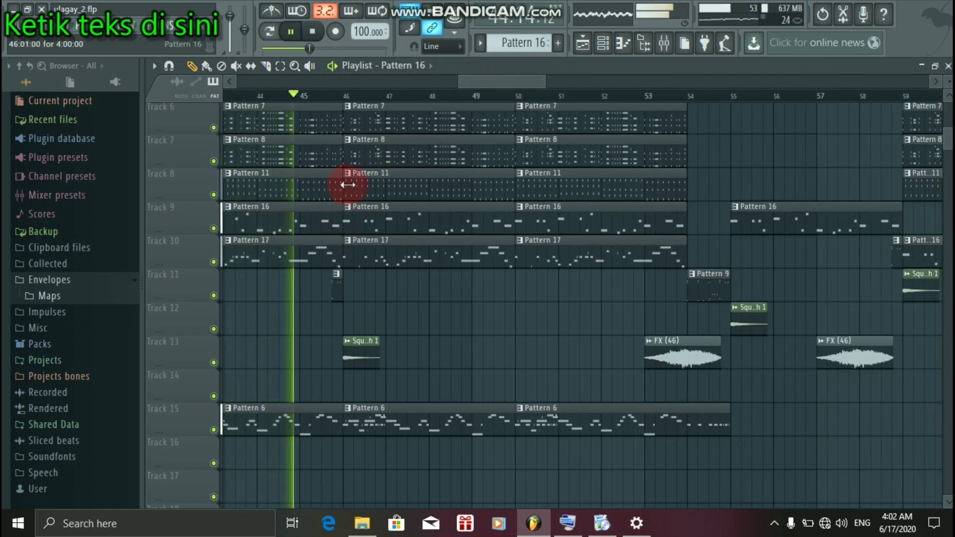
pyautogui.moveTo(544, 83); pyautogui.dragTo(593, 79)
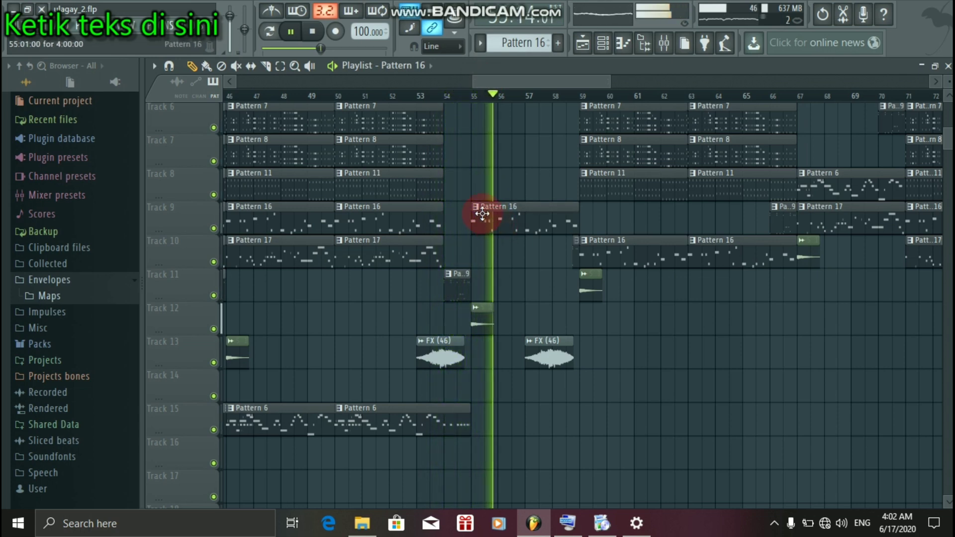
pyautogui.click(276, 40)
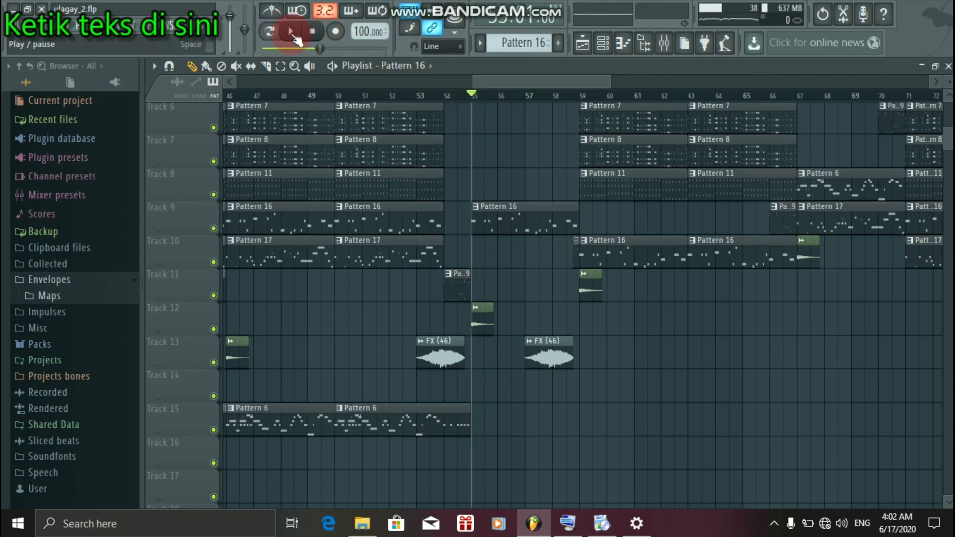
# Step: Play Pattern 16 from the channel rack, examine the Purity_4 #8 instrument's settings and preset list, and close its window
pyautogui.click(603, 44)
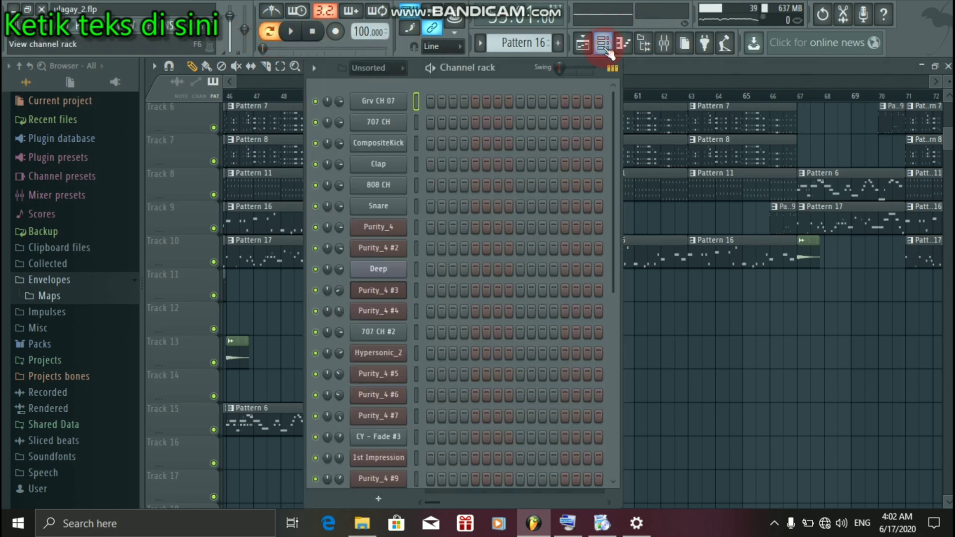
pyautogui.moveTo(613, 129); pyautogui.dragTo(602, 437)
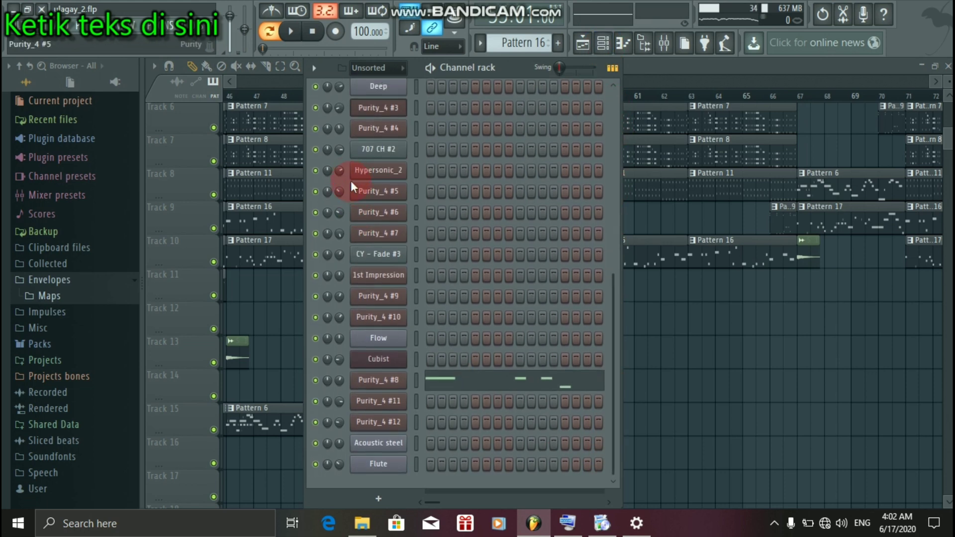
pyautogui.press('space')
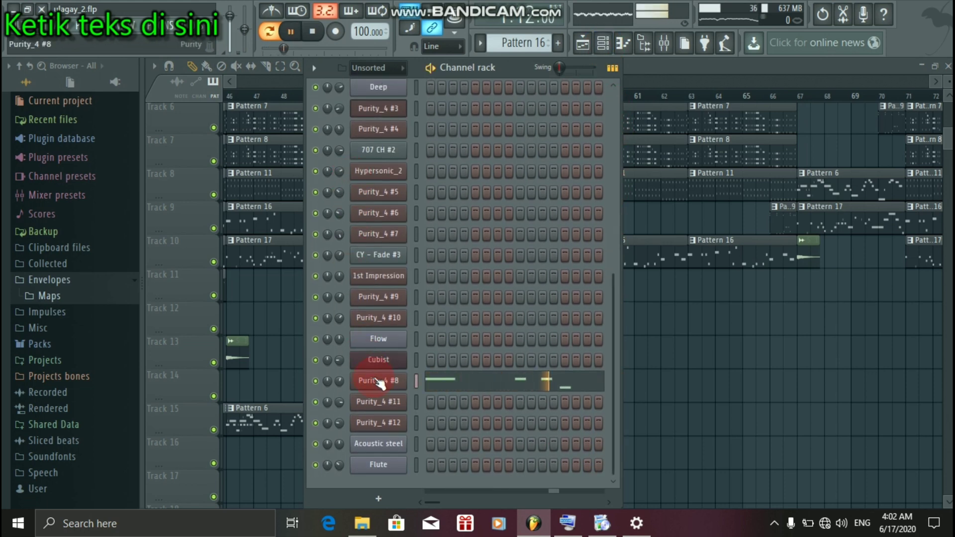
pyautogui.click(378, 380)
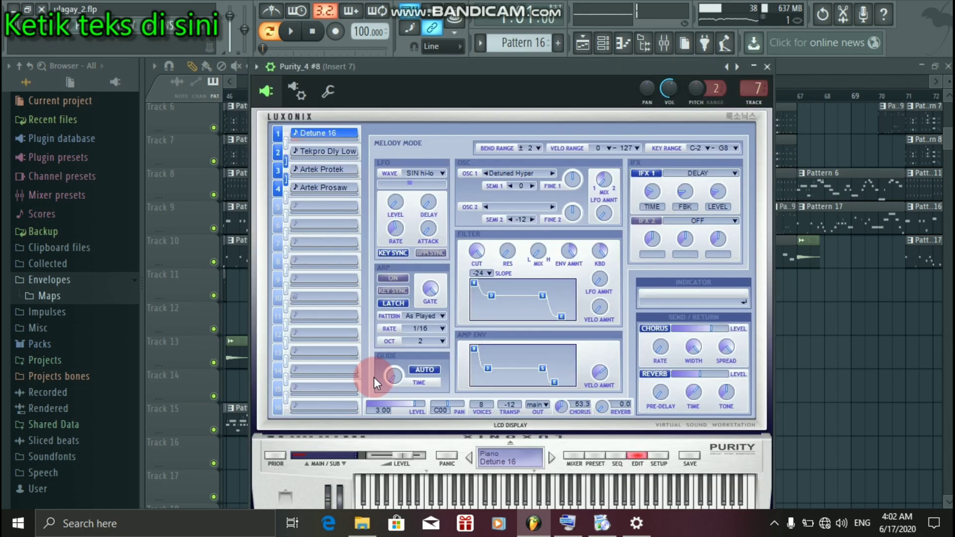
pyautogui.click(586, 456)
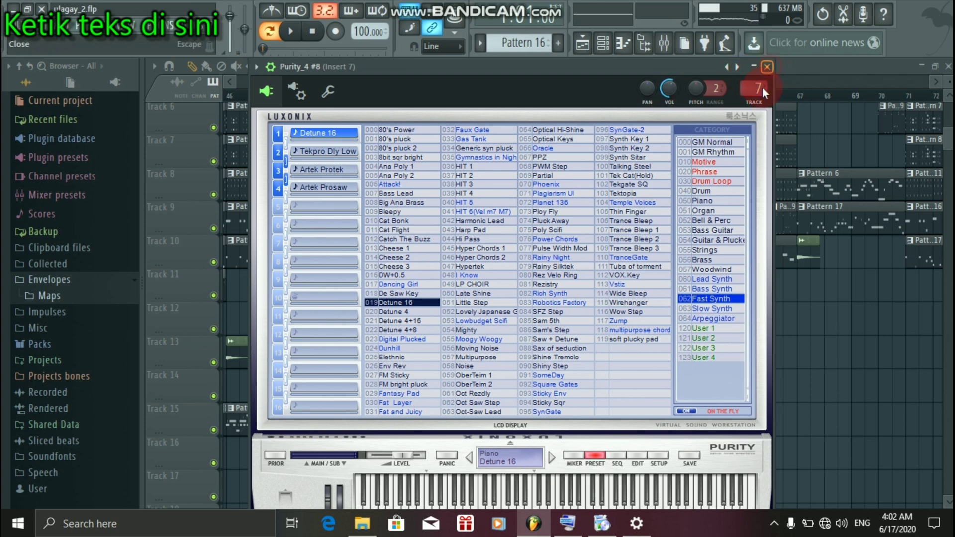
pyautogui.click(767, 66)
pyautogui.click(678, 366)
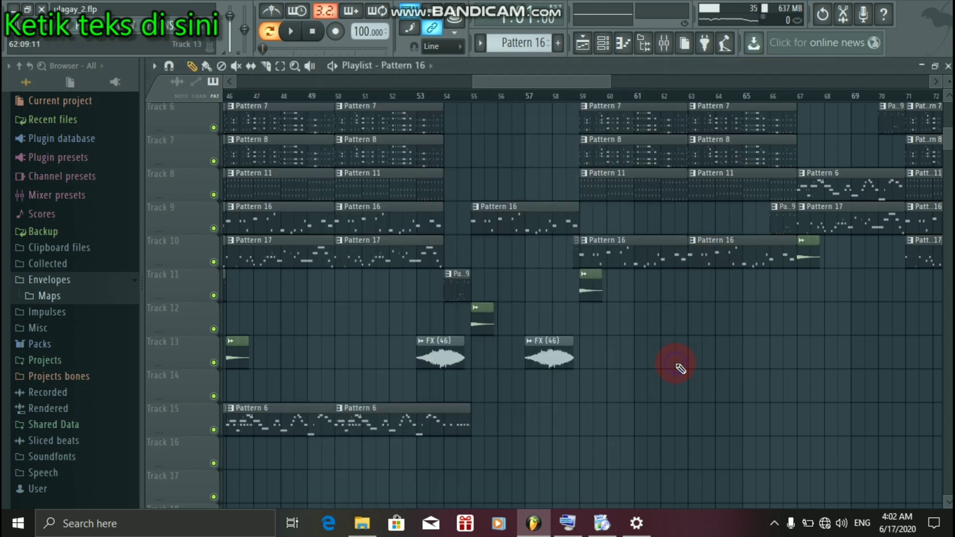
# Step: Play the song from bar 54, view Pattern 16's Purity_4 #8 notes in the piano roll, and return to the playlist
pyautogui.click(444, 95)
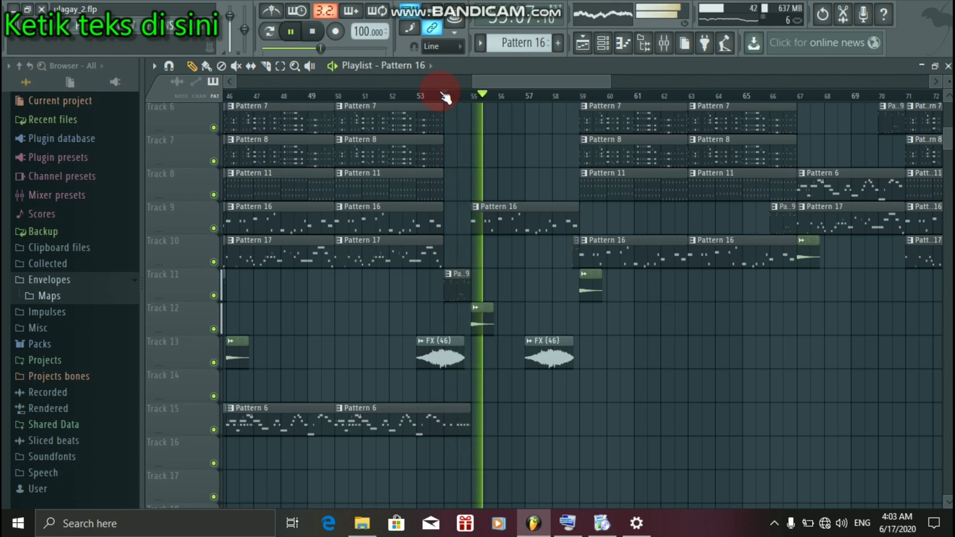
pyautogui.doubleClick(495, 223)
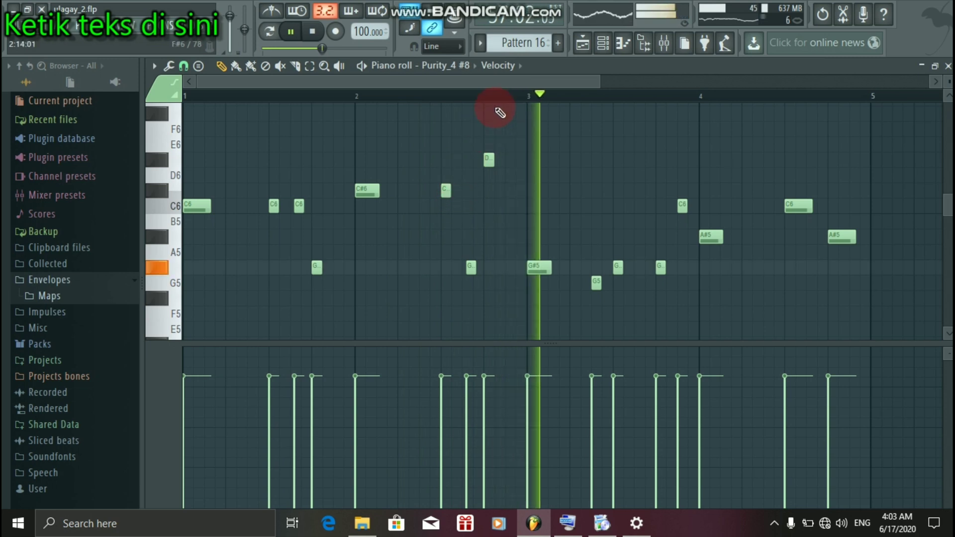
pyautogui.moveTo(491, 83); pyautogui.dragTo(603, 79)
pyautogui.click(589, 50)
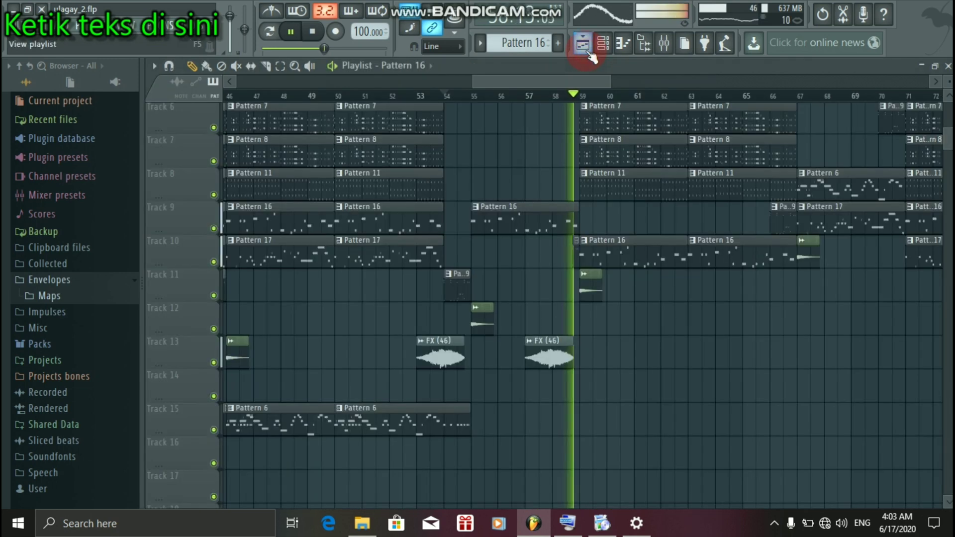
# Step: Follow the song playback from bar 59 to the Pattern 17 section at bar 67, viewing the tracks from Track 1, and stop playback
pyautogui.moveTo(541, 82); pyautogui.dragTo(586, 84)
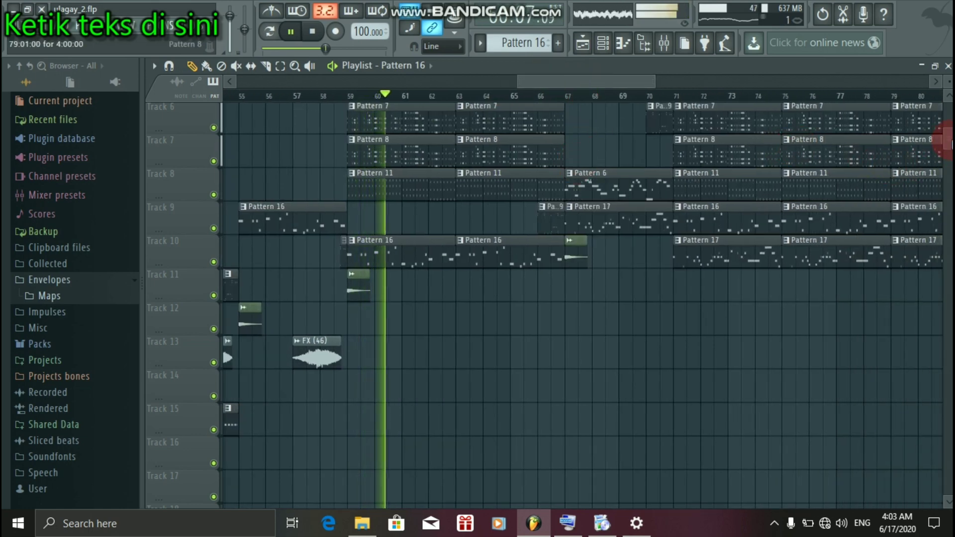
pyautogui.moveTo(950, 143); pyautogui.dragTo(949, 106)
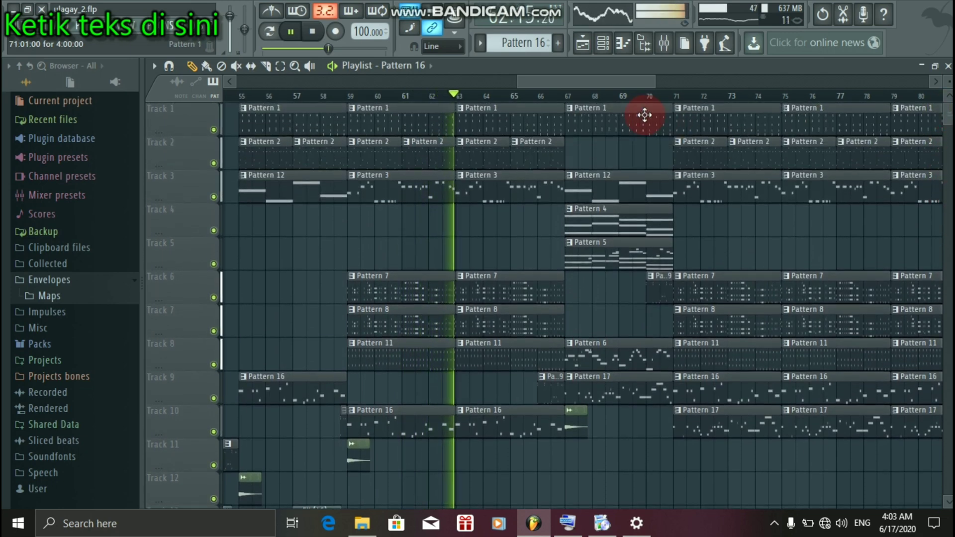
pyautogui.moveTo(633, 85); pyautogui.dragTo(660, 94)
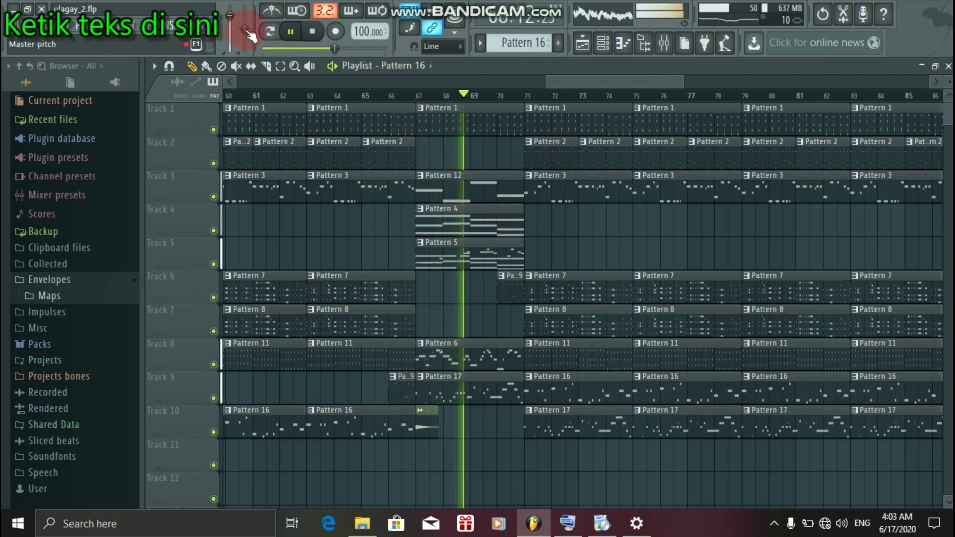
pyautogui.click(290, 33)
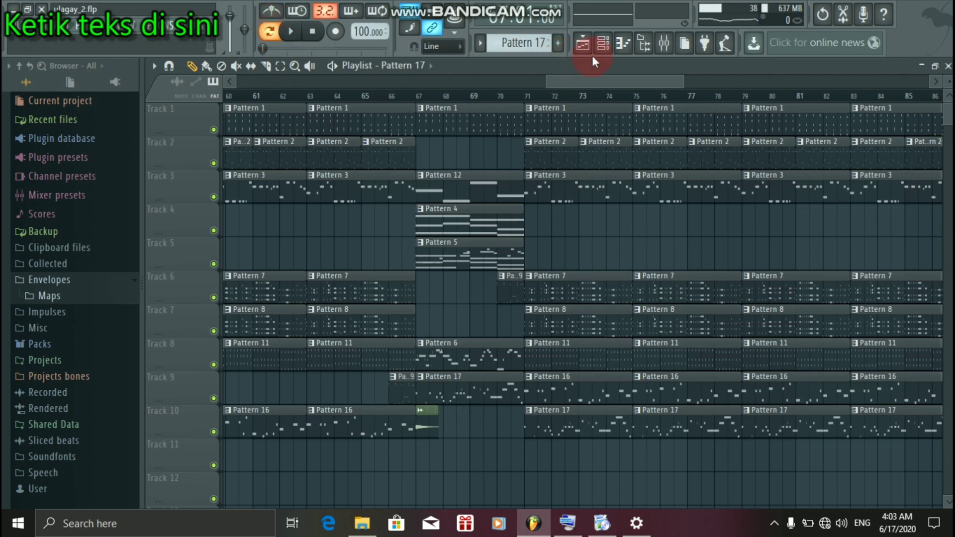
# Step: Play Pattern 17 from the channel rack and examine the Purity_4 #11 and Purity_4 #12 notes in the piano roll
pyautogui.click(610, 53)
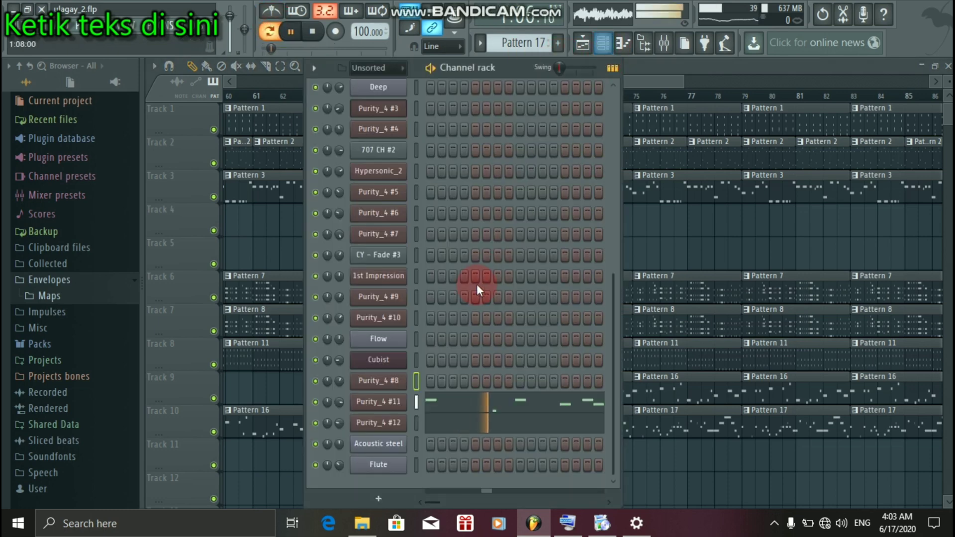
pyautogui.click(449, 409)
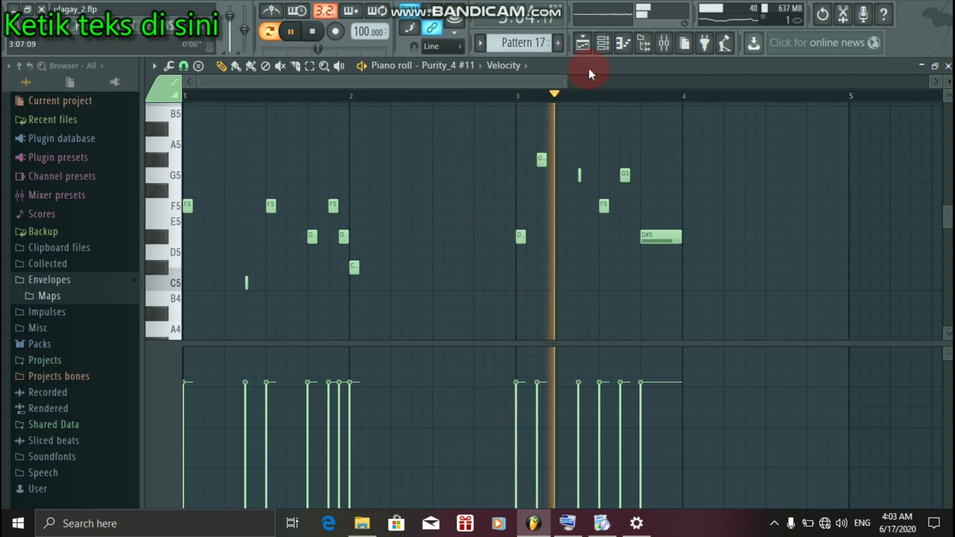
pyautogui.click(604, 46)
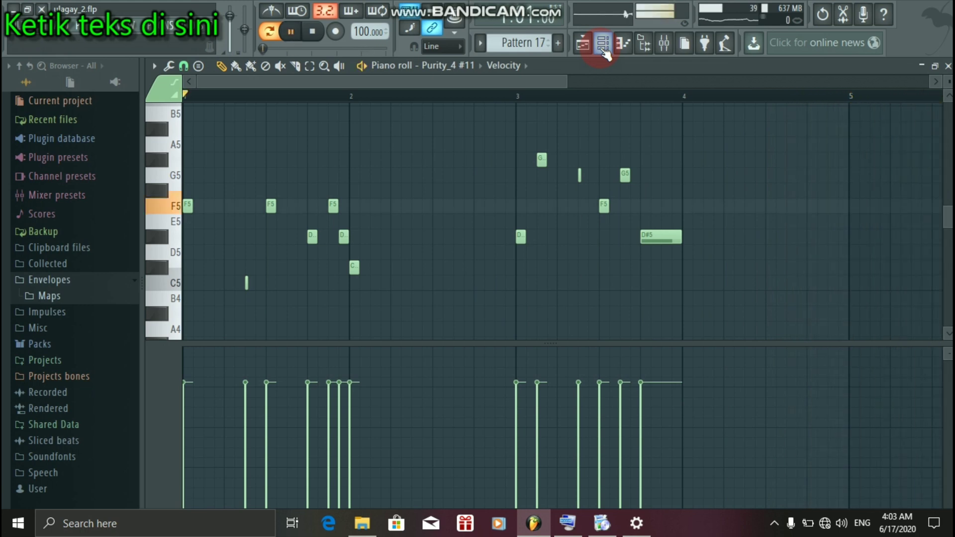
pyautogui.click(604, 45)
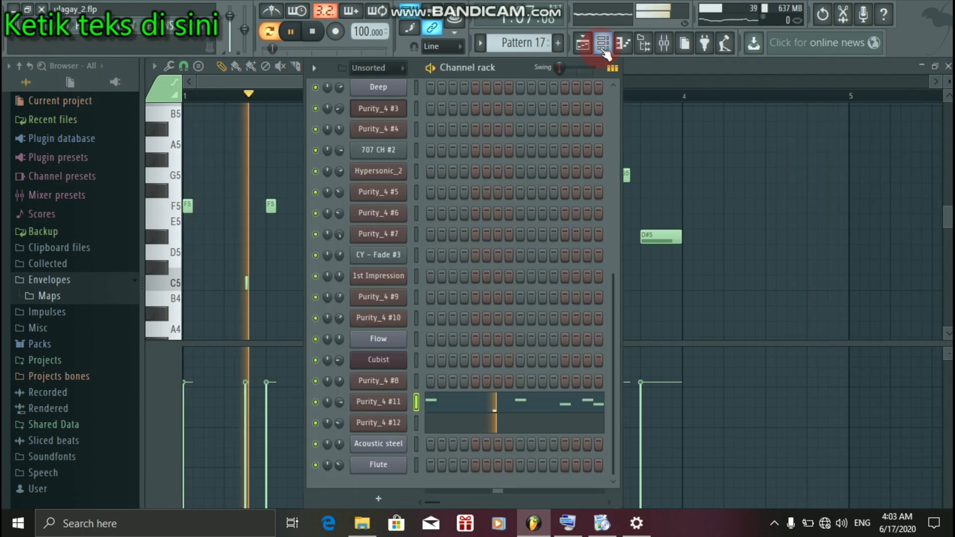
pyautogui.click(455, 430)
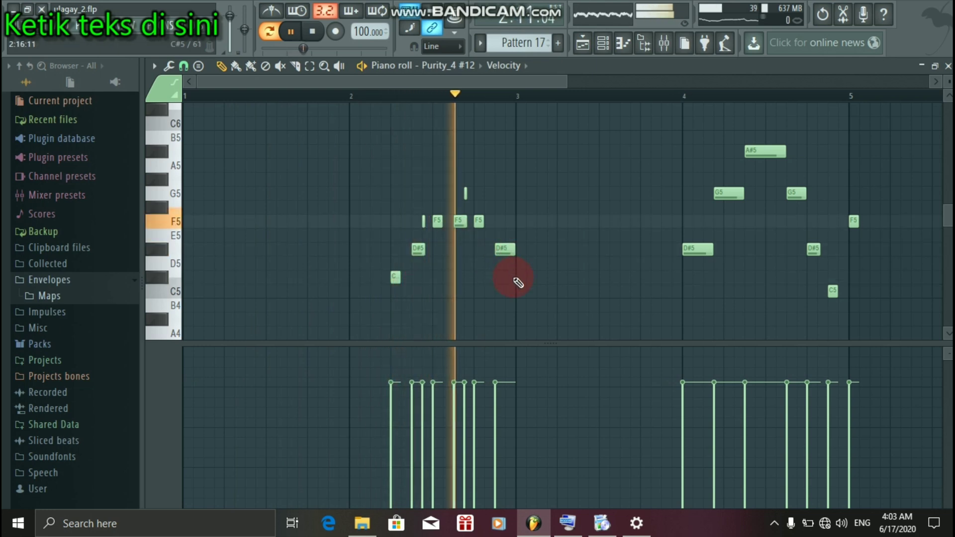
# Step: Review the Purity_4 #11 notes of Pattern 17 once more, followed by the Purity_4 #12 notes, and stop playback
pyautogui.click(604, 45)
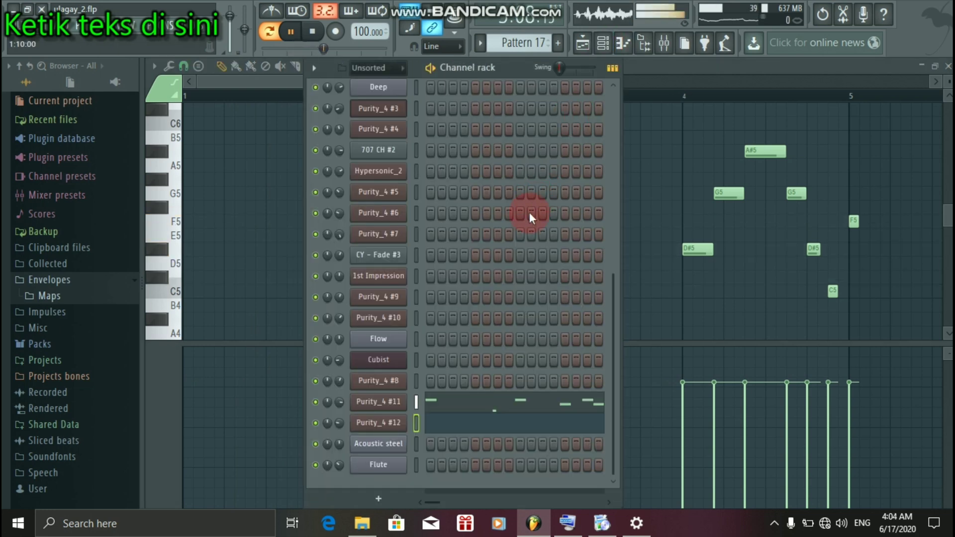
pyautogui.click(468, 403)
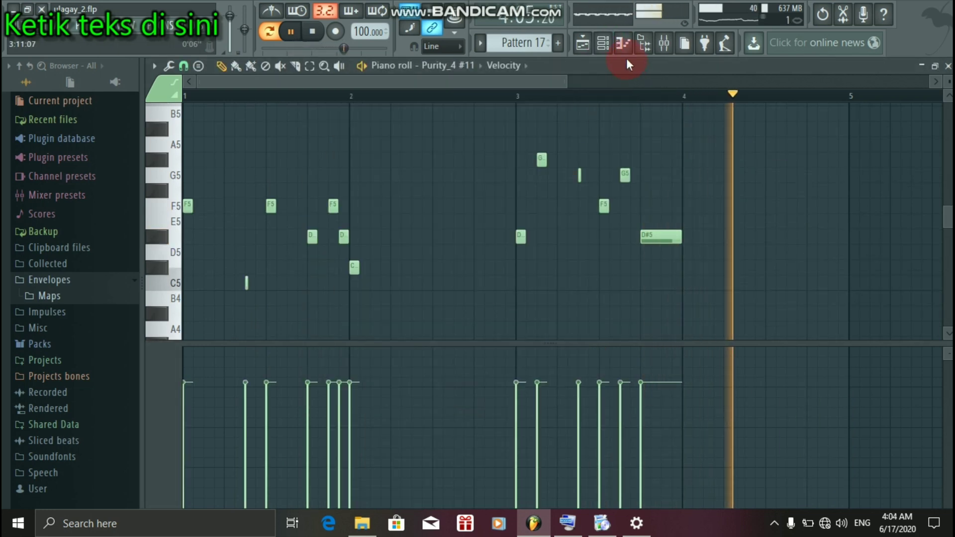
pyautogui.click(602, 44)
pyautogui.click(528, 421)
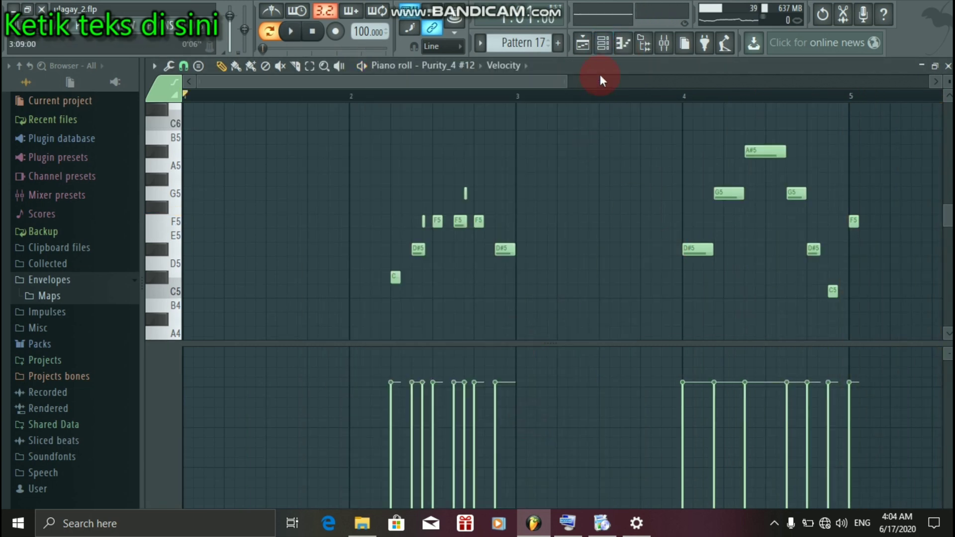
# Step: Inspect the Purity_4 #11 preset and the Purity_4 #12 instrument settings, close both instruments, and return to the playlist
pyautogui.click(604, 50)
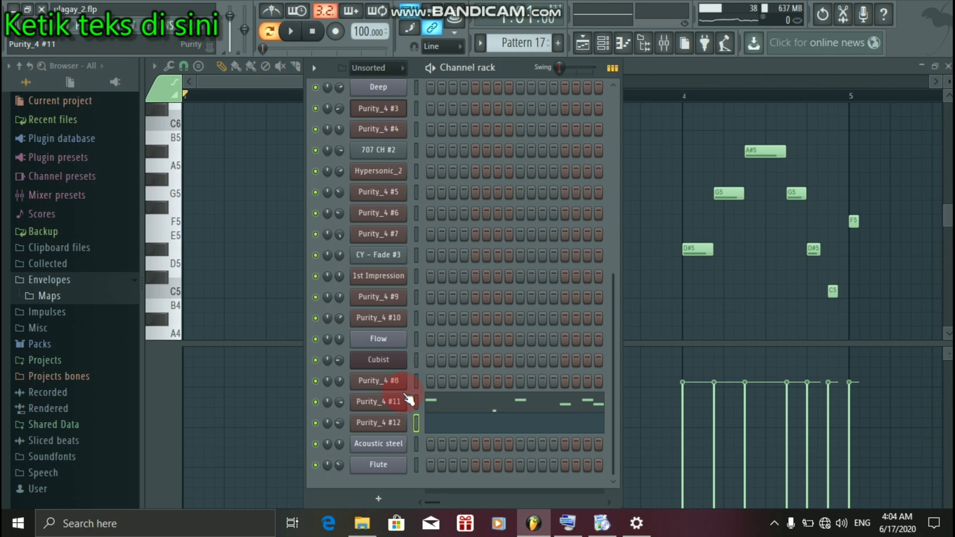
pyautogui.click(386, 407)
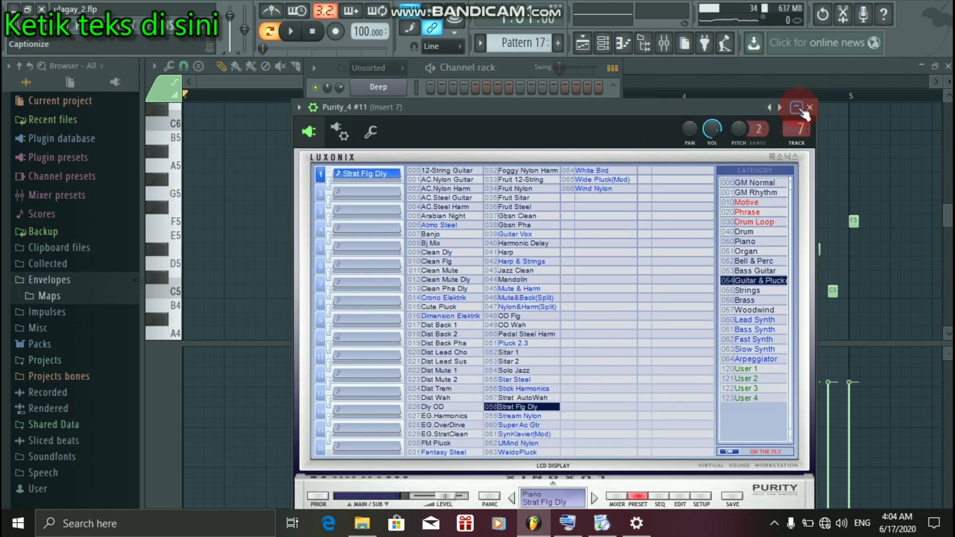
pyautogui.press('Escape')
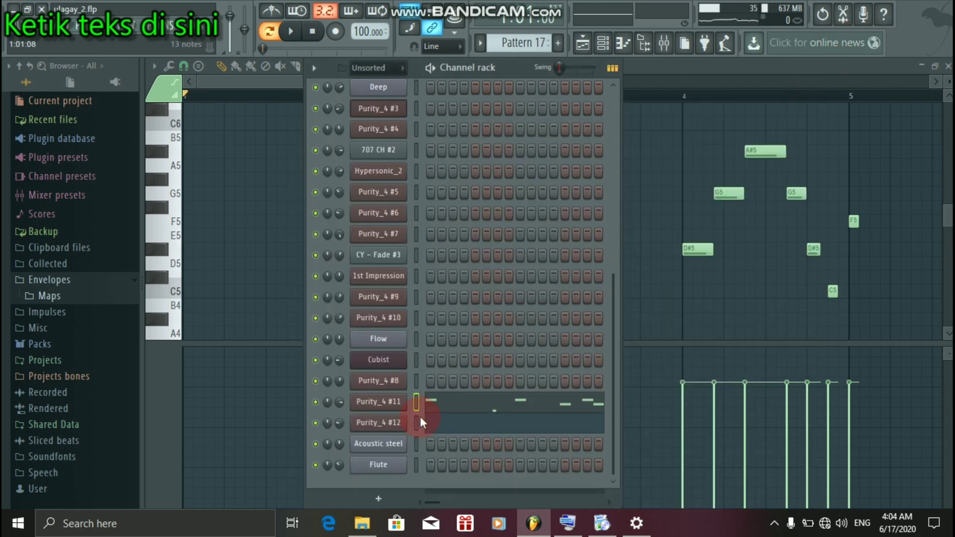
pyautogui.click(392, 423)
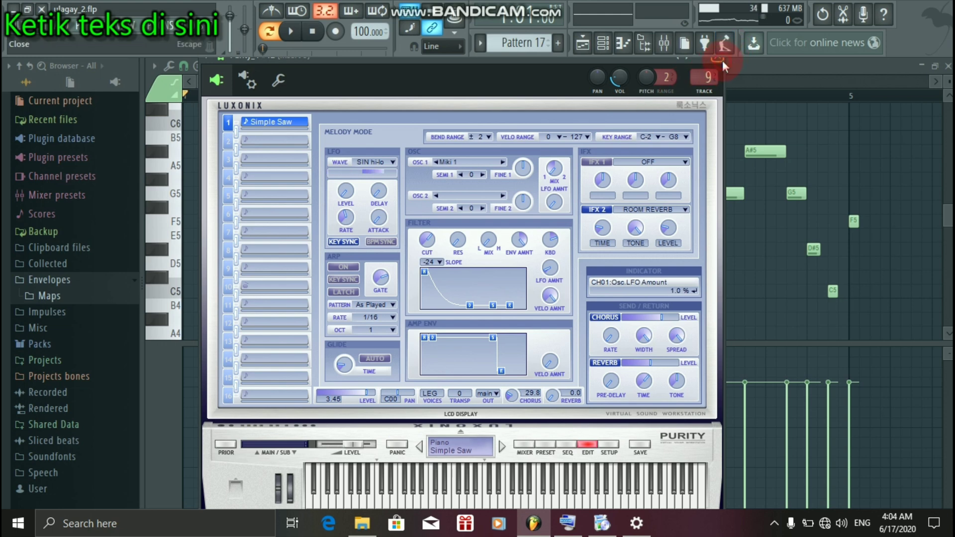
pyautogui.click(721, 60)
pyautogui.click(583, 45)
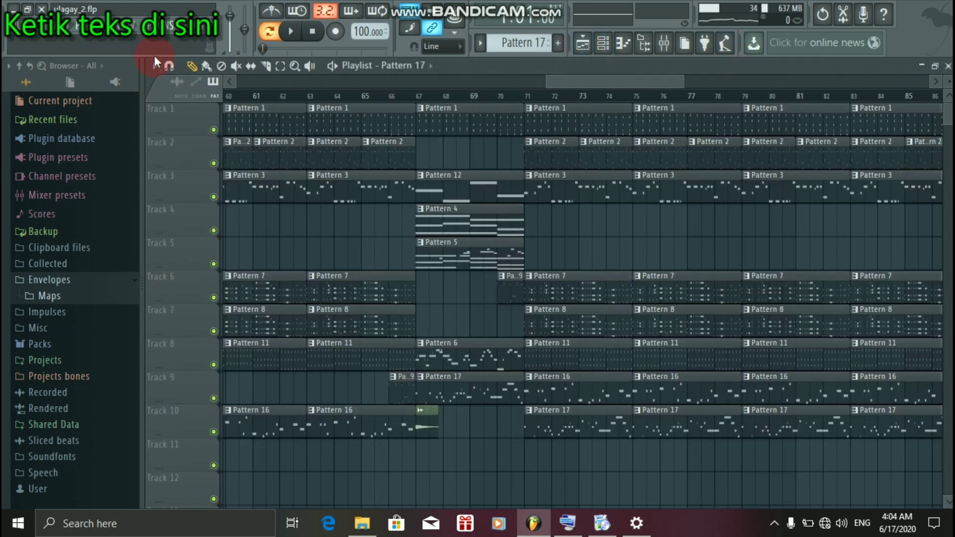